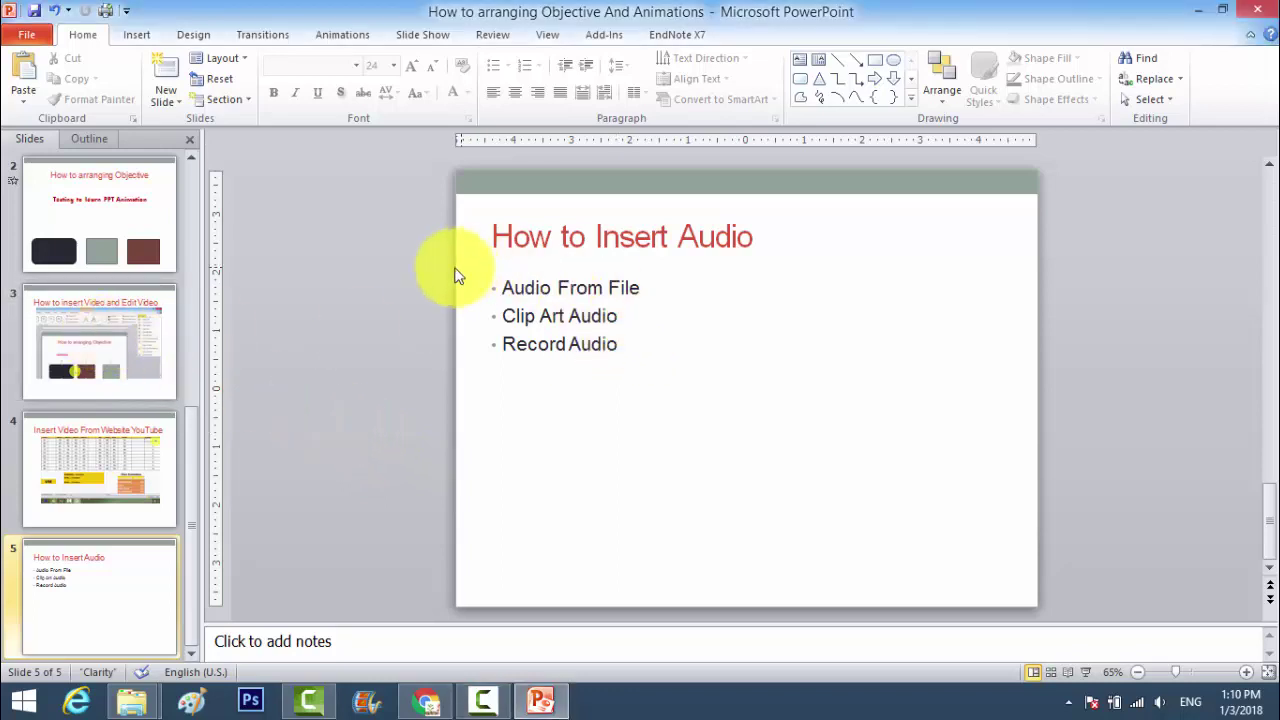
- Return to slide 5, 'How to Insert Audio', and place the caret in its three audio bullets
left_click(101, 255)
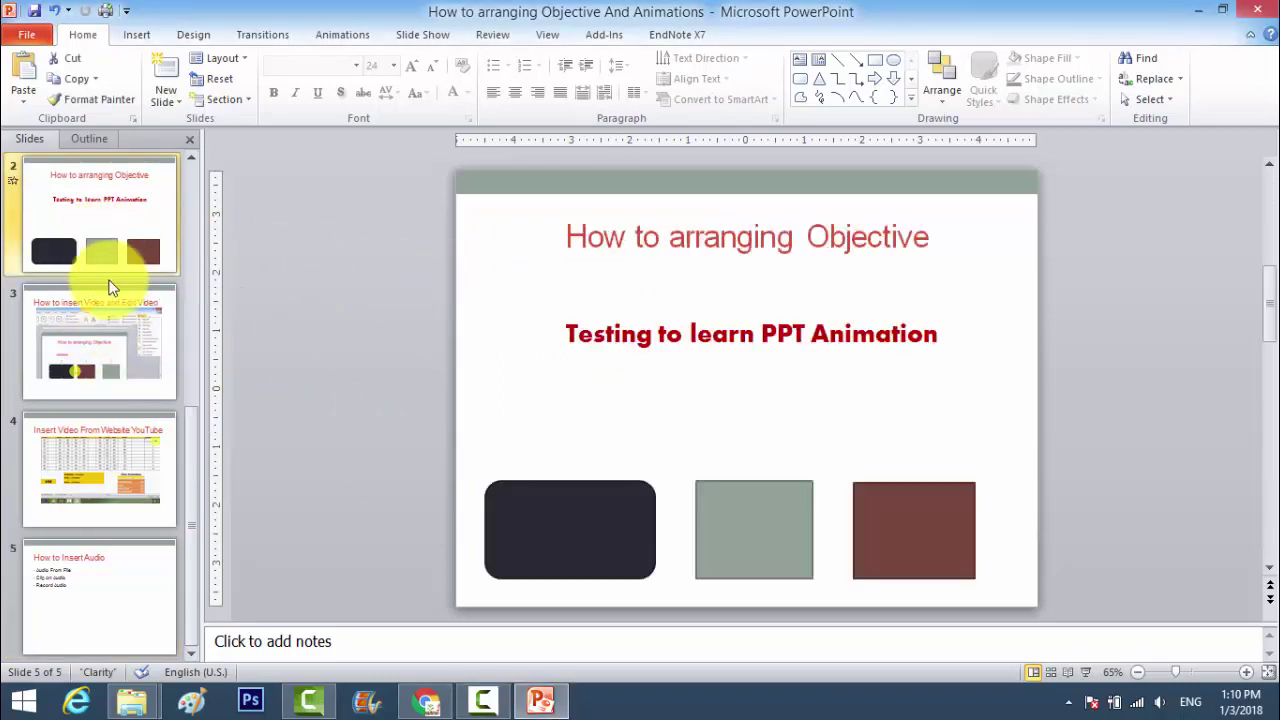
left_click(113, 345)
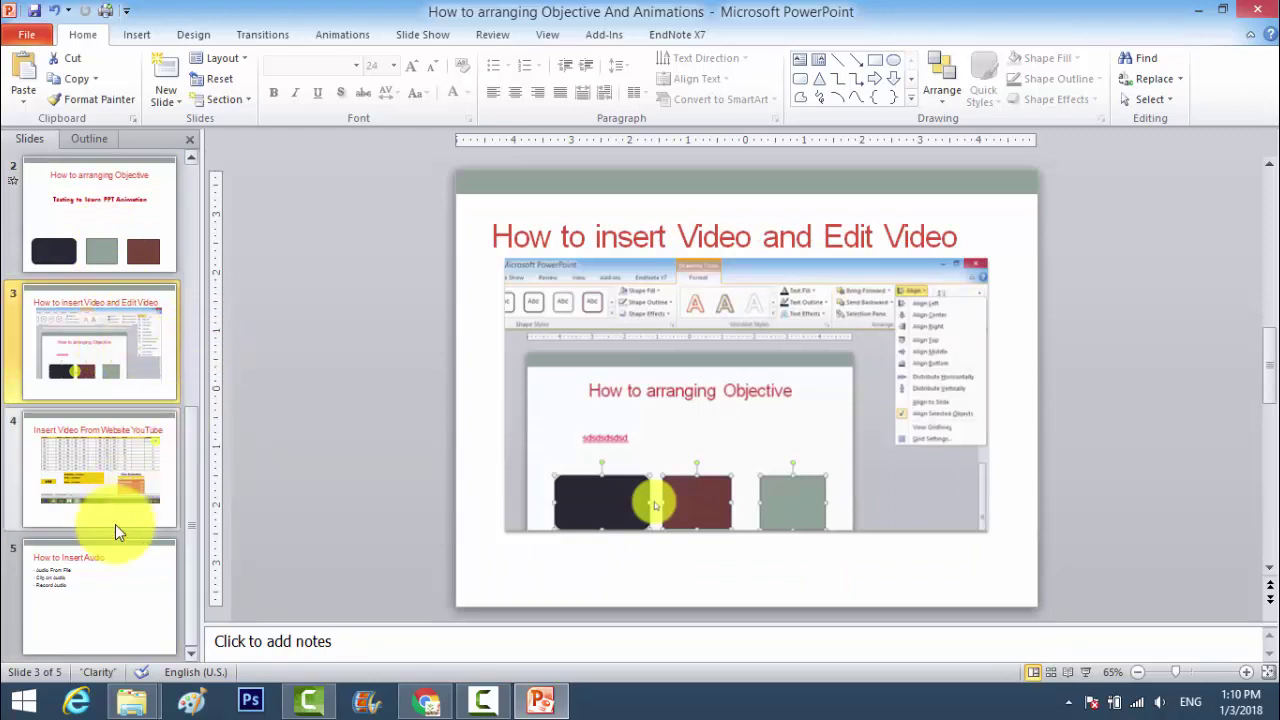
left_click(114, 594)
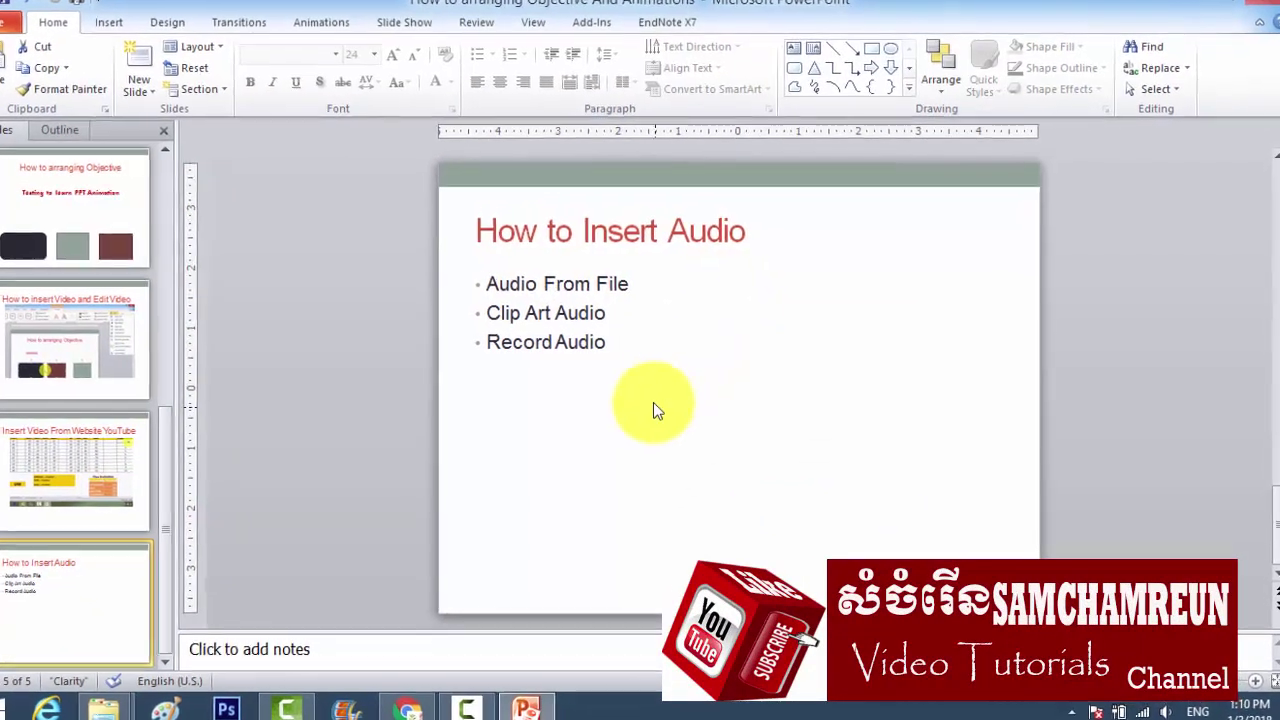
left_click(642, 287)
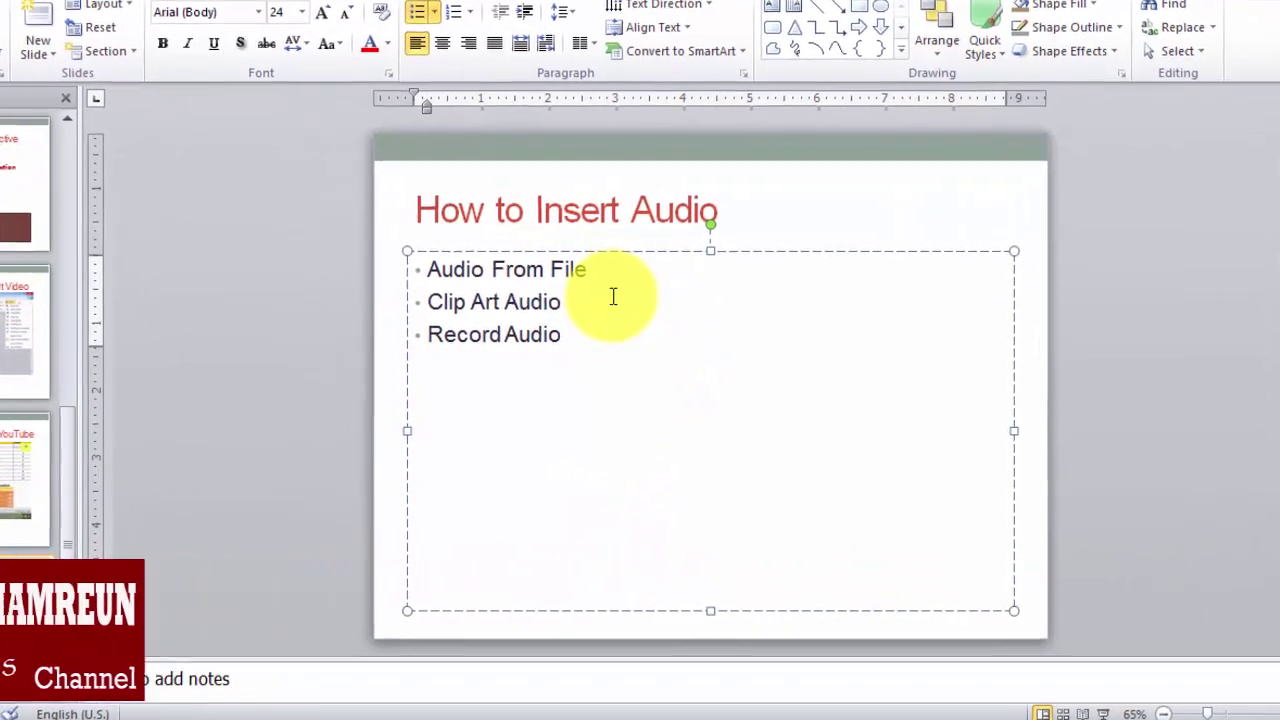
left_click(616, 304)
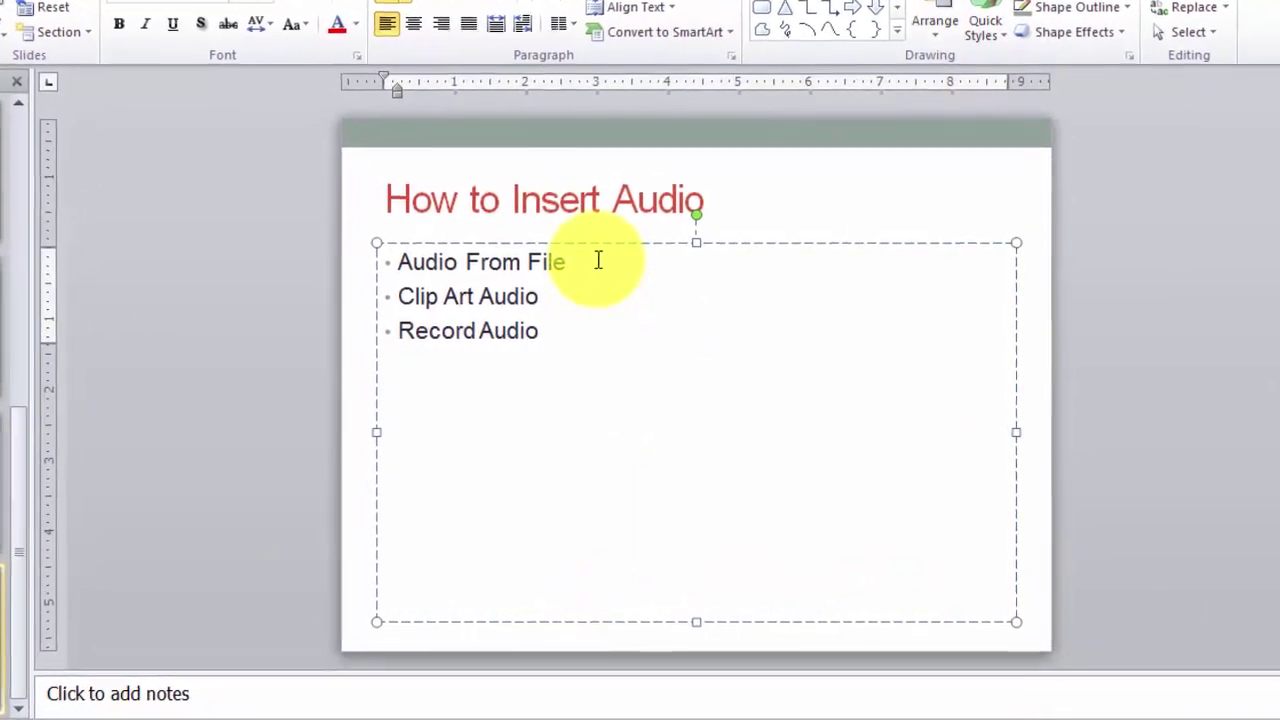
left_click(597, 263)
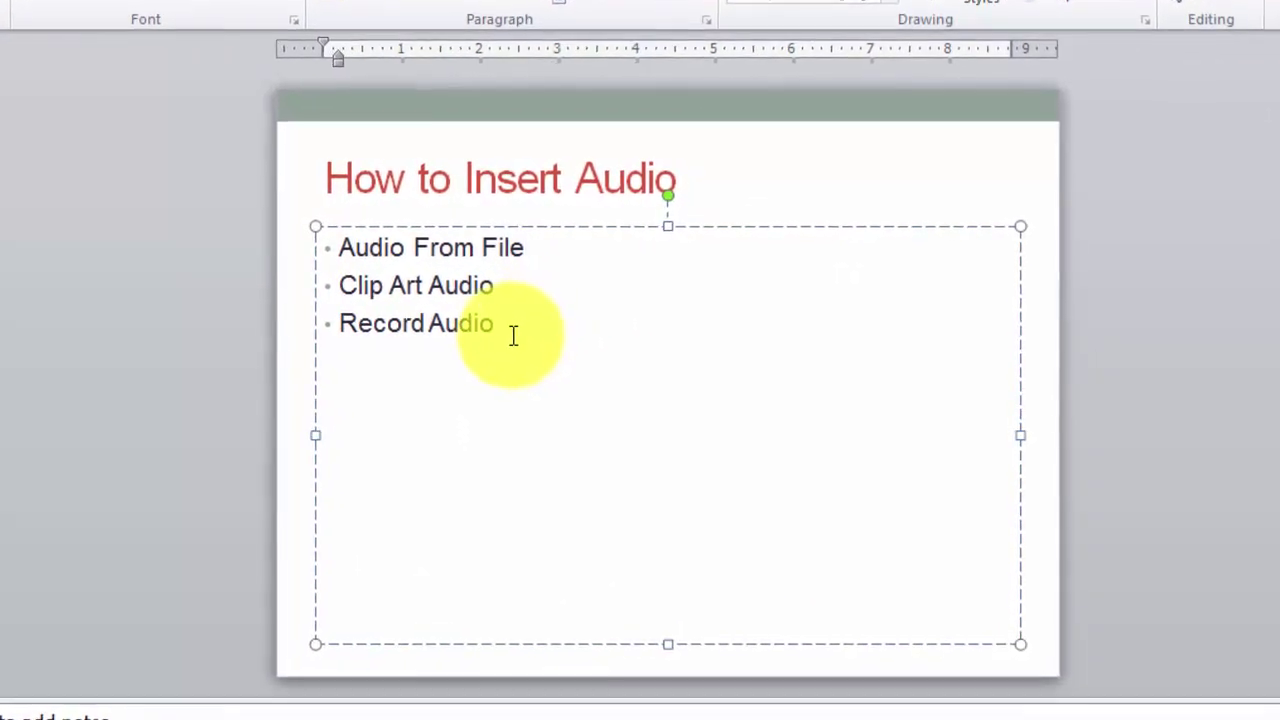
left_click(510, 328)
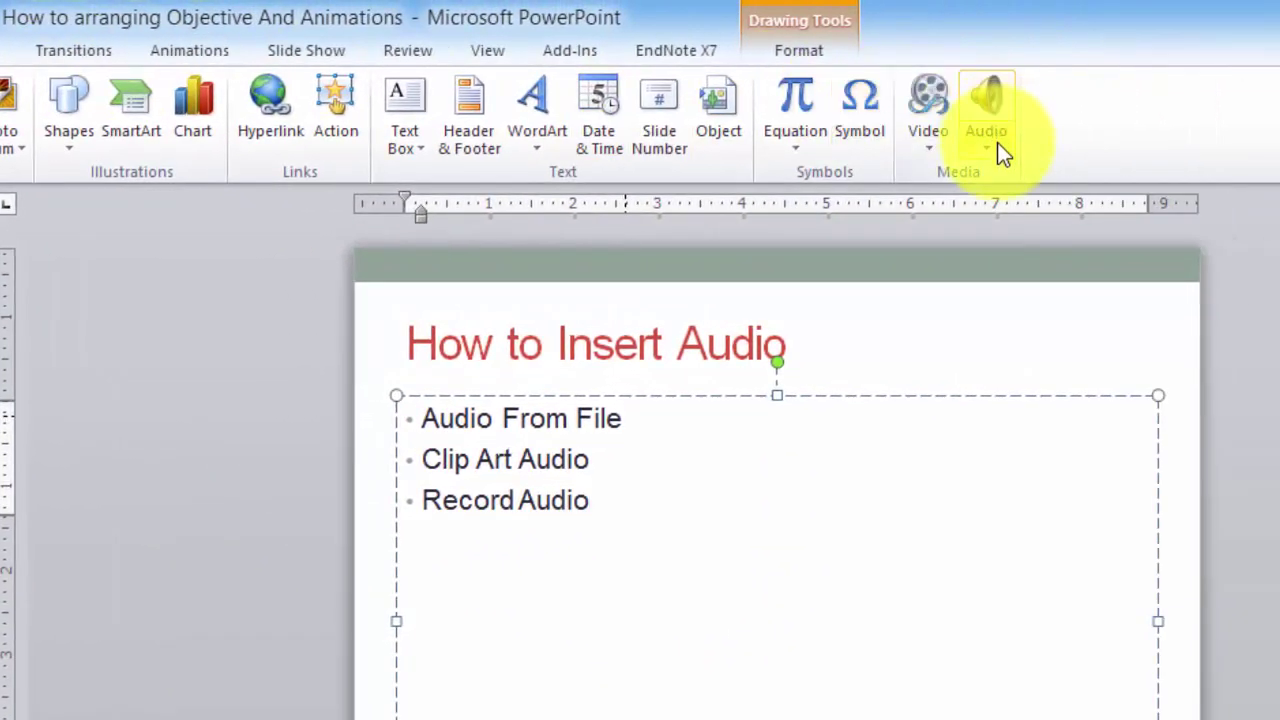
- Open the Clip Art Audio pane and search it for 'office', then 'gloove'
left_click(997, 142)
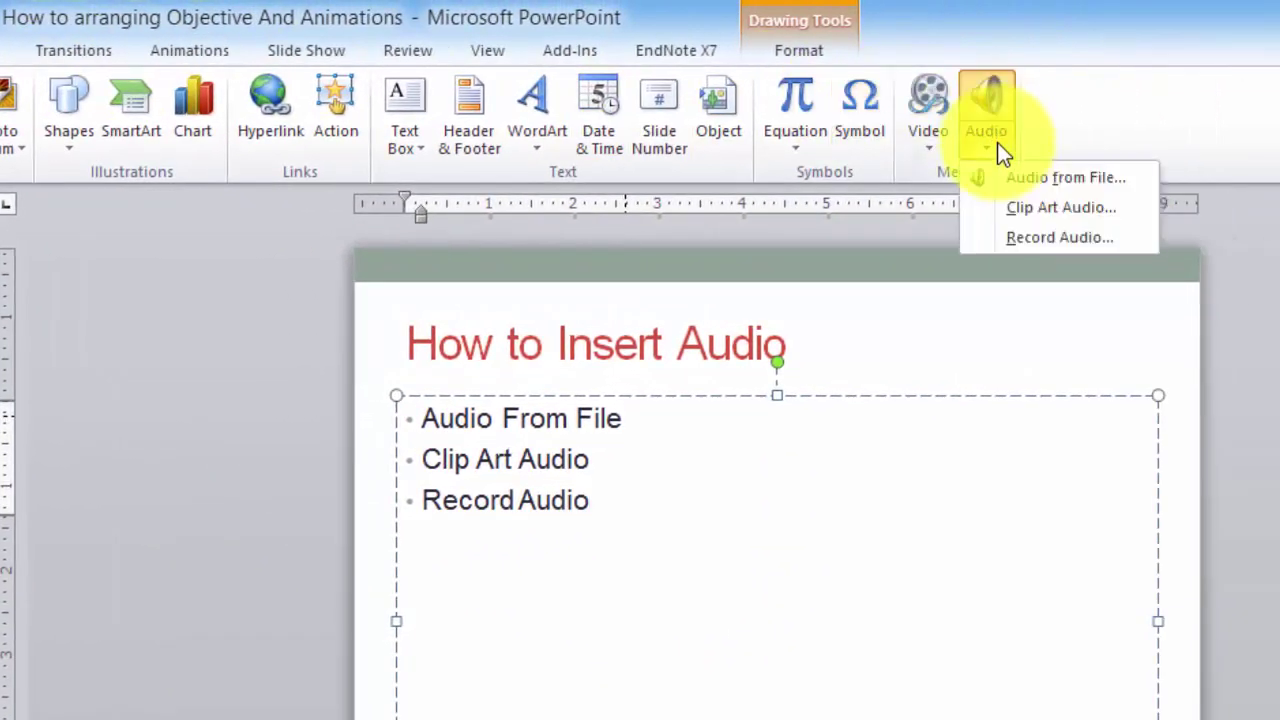
left_click(1066, 211)
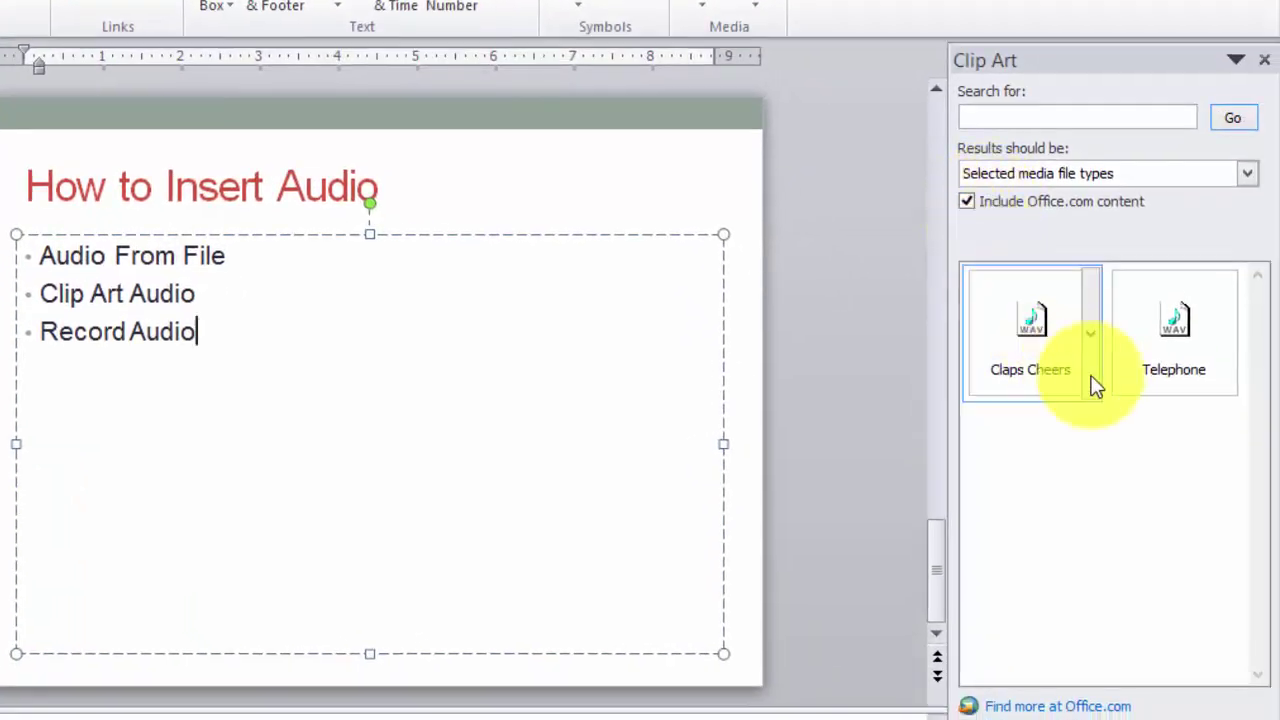
left_click(1150, 119)
type("office")
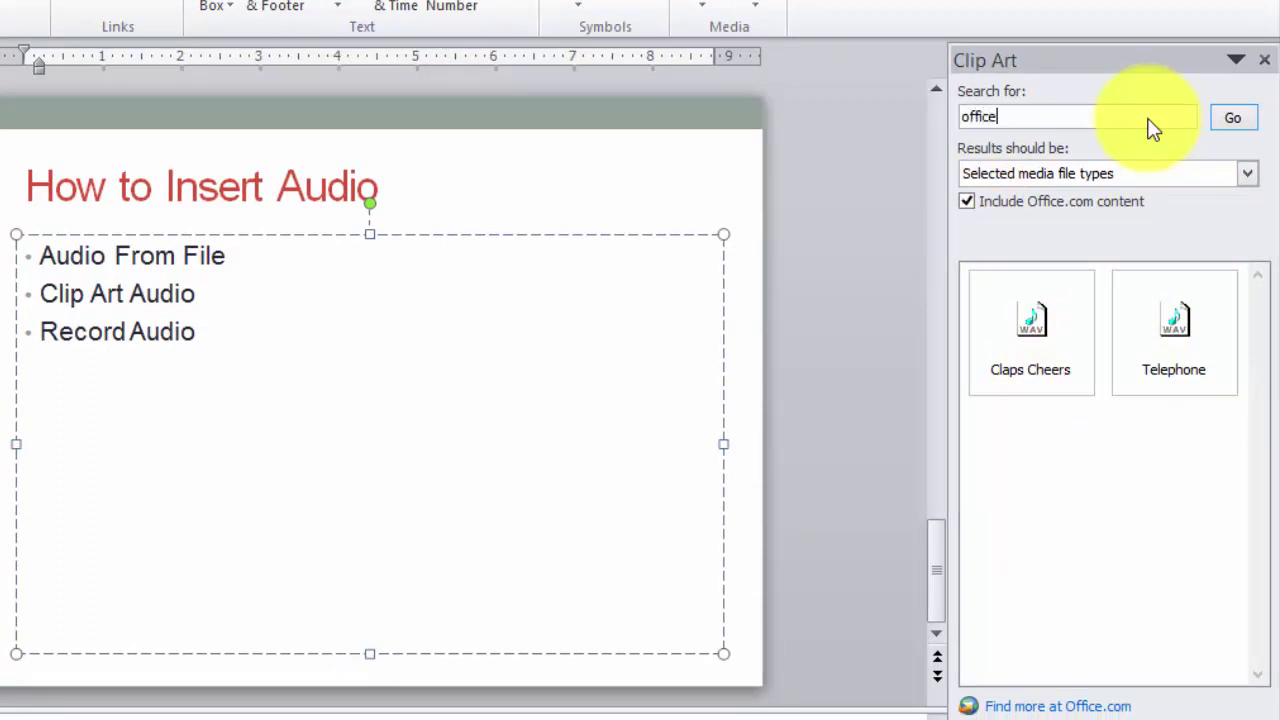
key("Return")
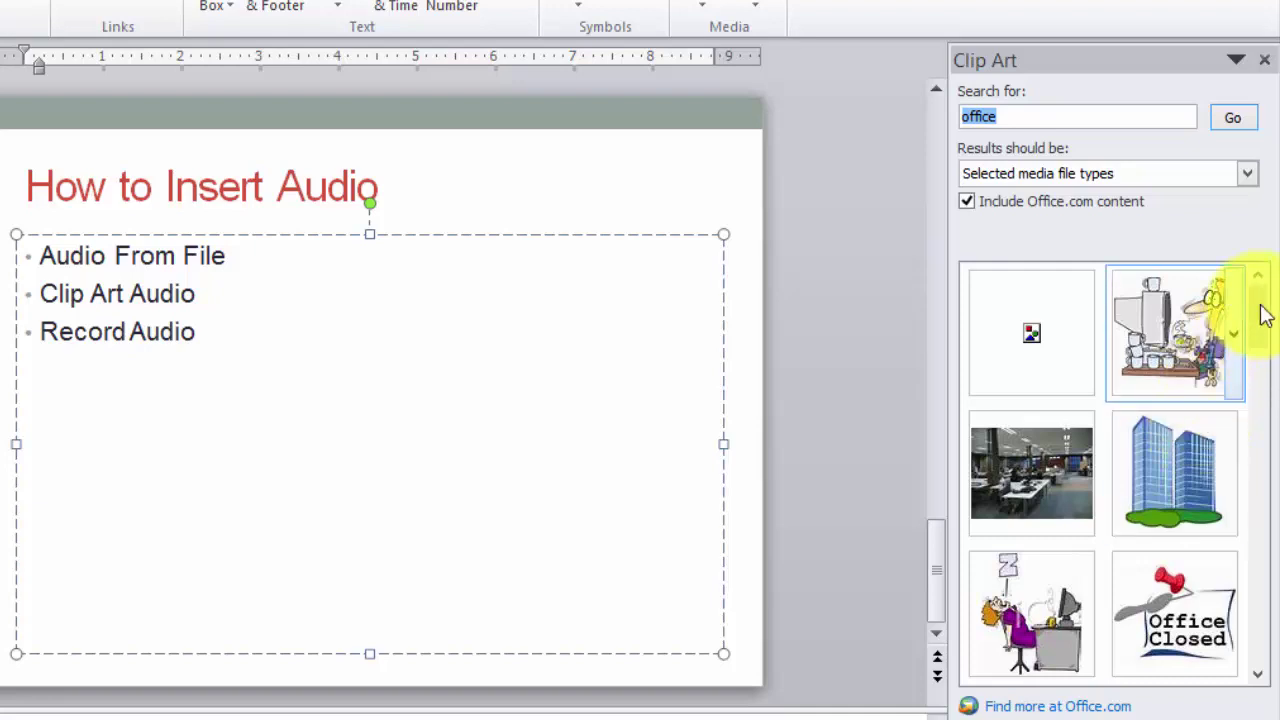
left_click_drag(1262, 316, 1270, 280)
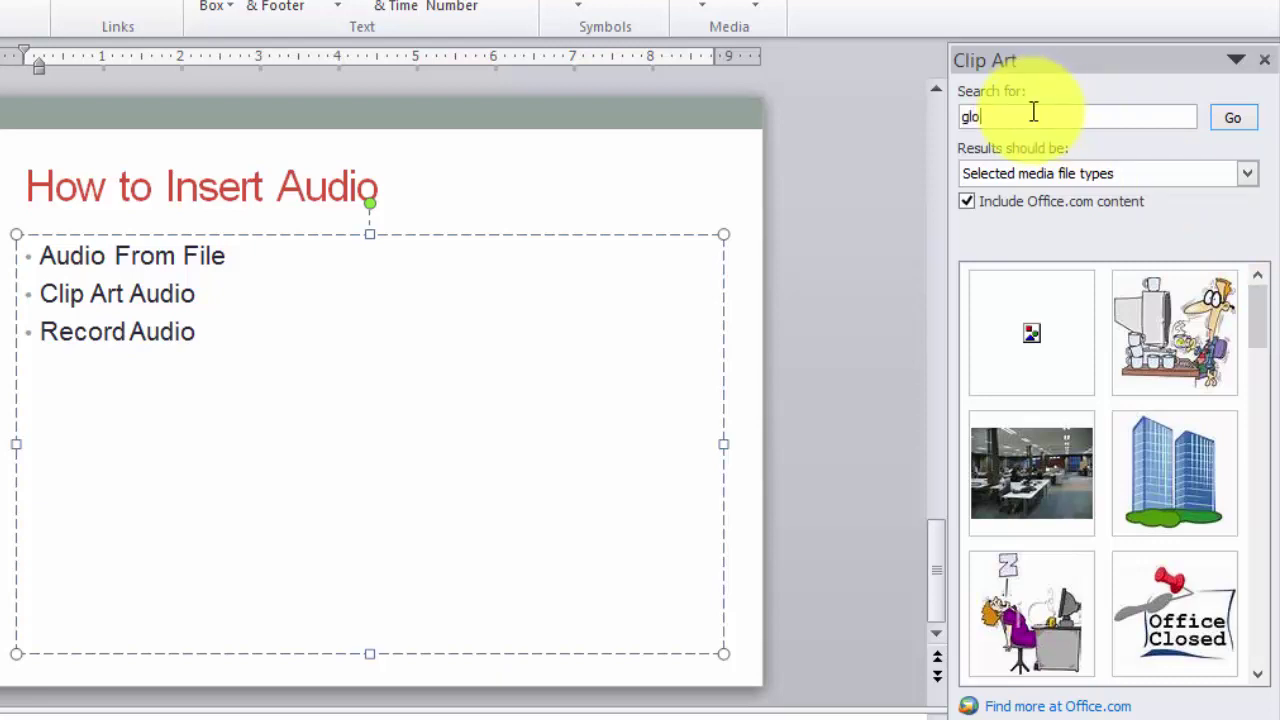
key("Return")
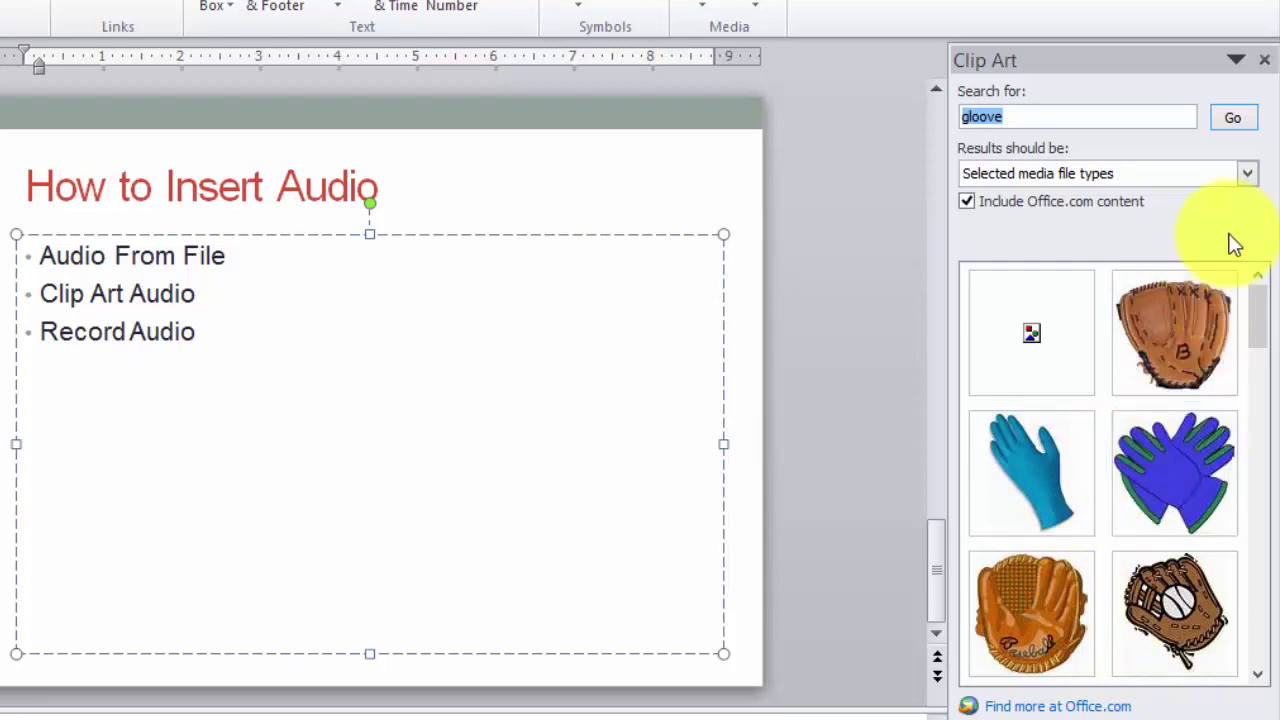
- Restrict results to Audio and search with an empty term to list the sound clips
left_click(1247, 176)
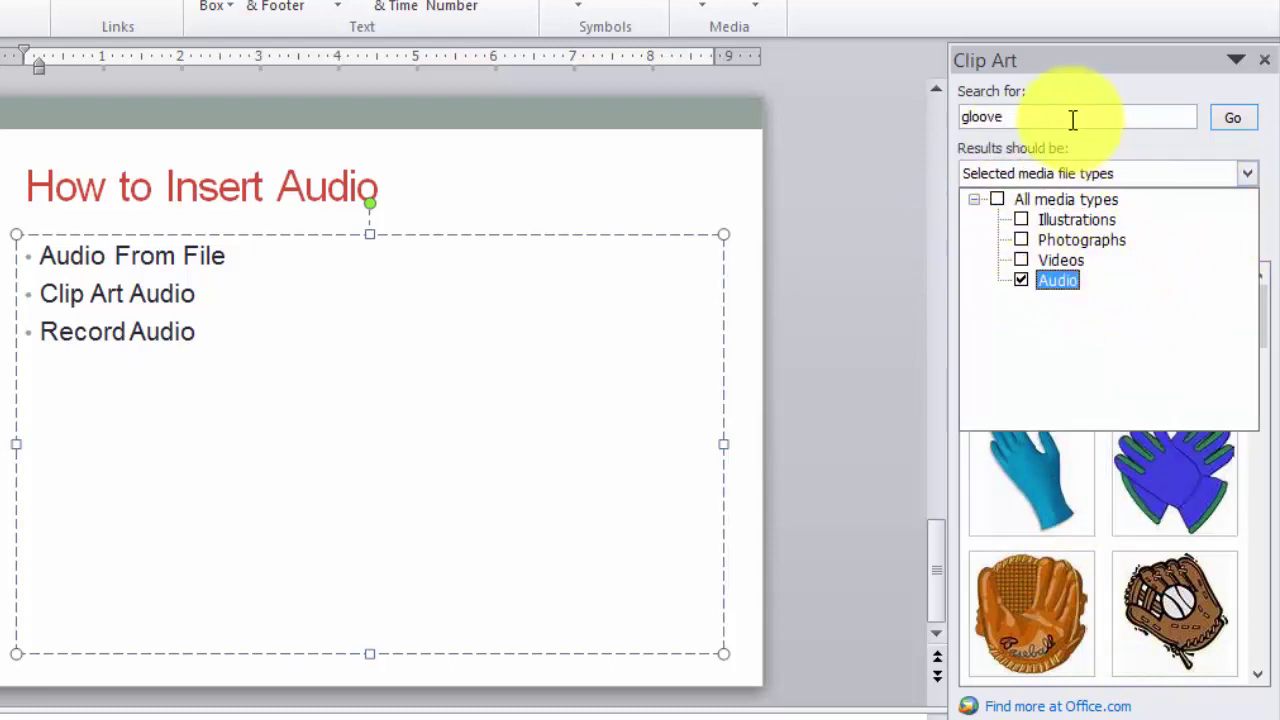
left_click_drag(1086, 120, 920, 130)
key("BackSpace")
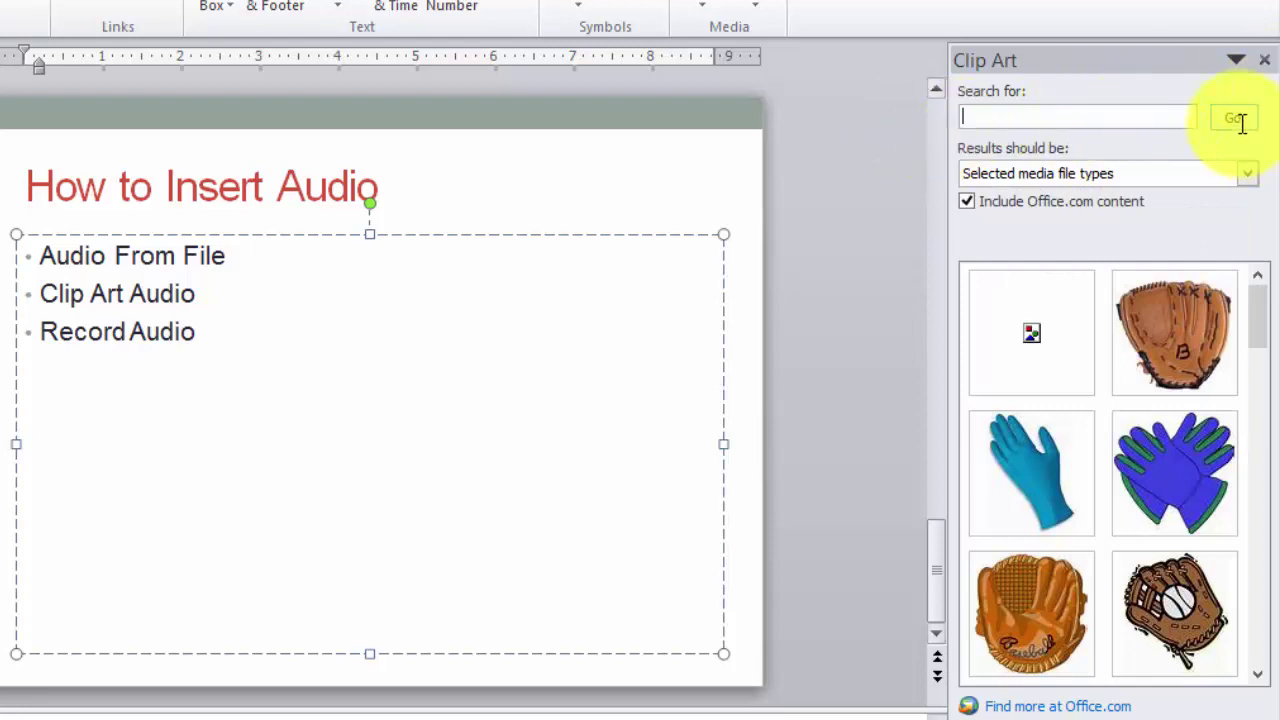
left_click(1238, 119)
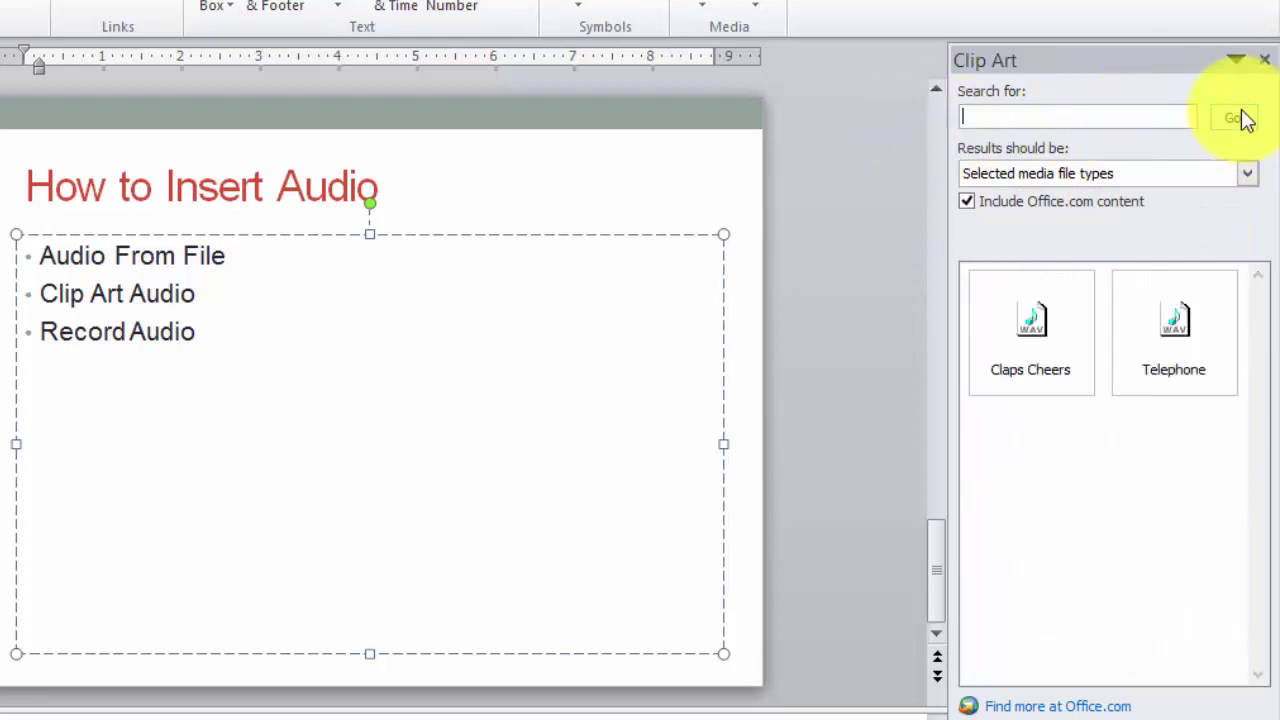
- Insert the Telephone clip-art sound onto the slide and play it
left_click(1179, 361)
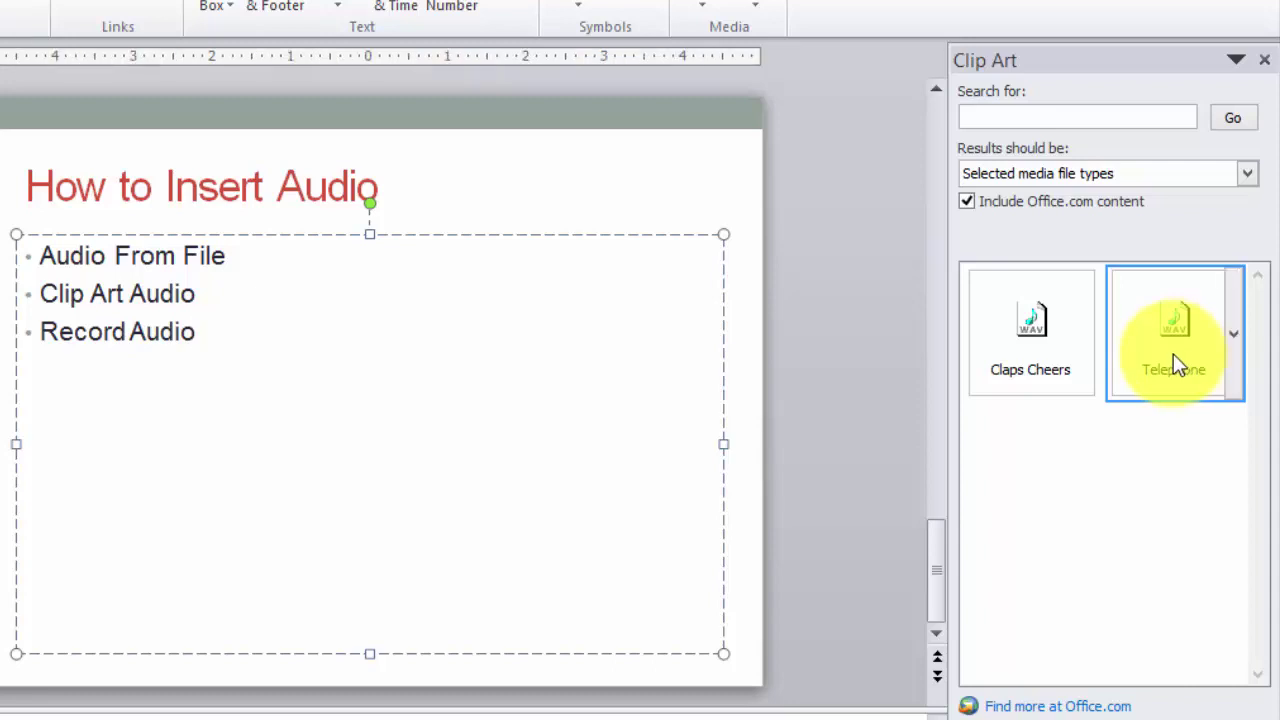
left_click(1173, 355)
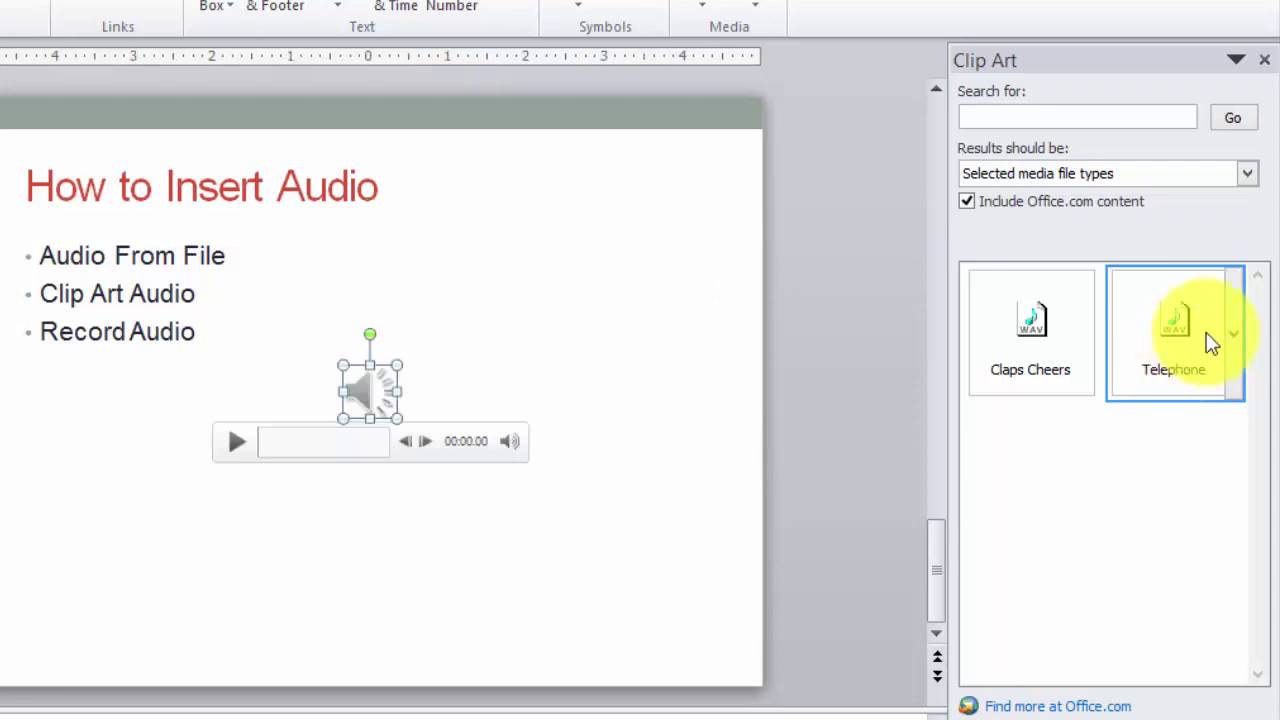
left_click(237, 449)
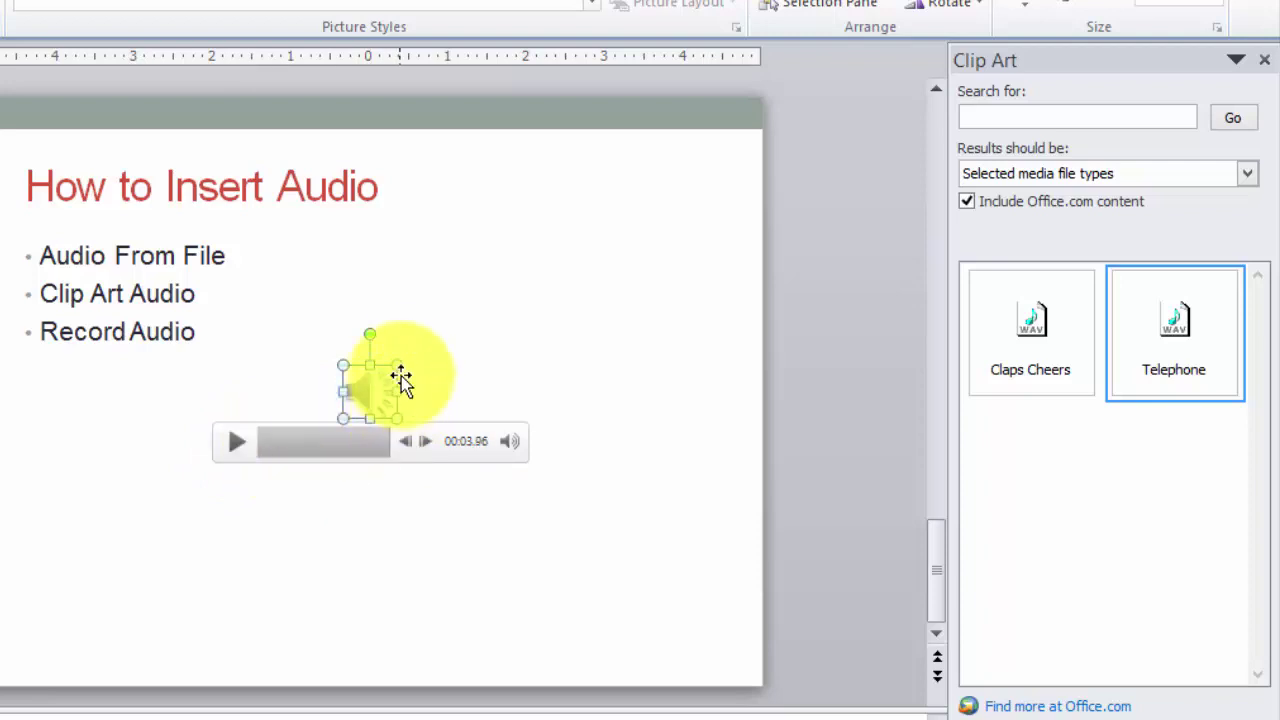
- Move the sound icon to the lower right and delete the extra sound icon
left_click_drag(400, 363, 443, 320)
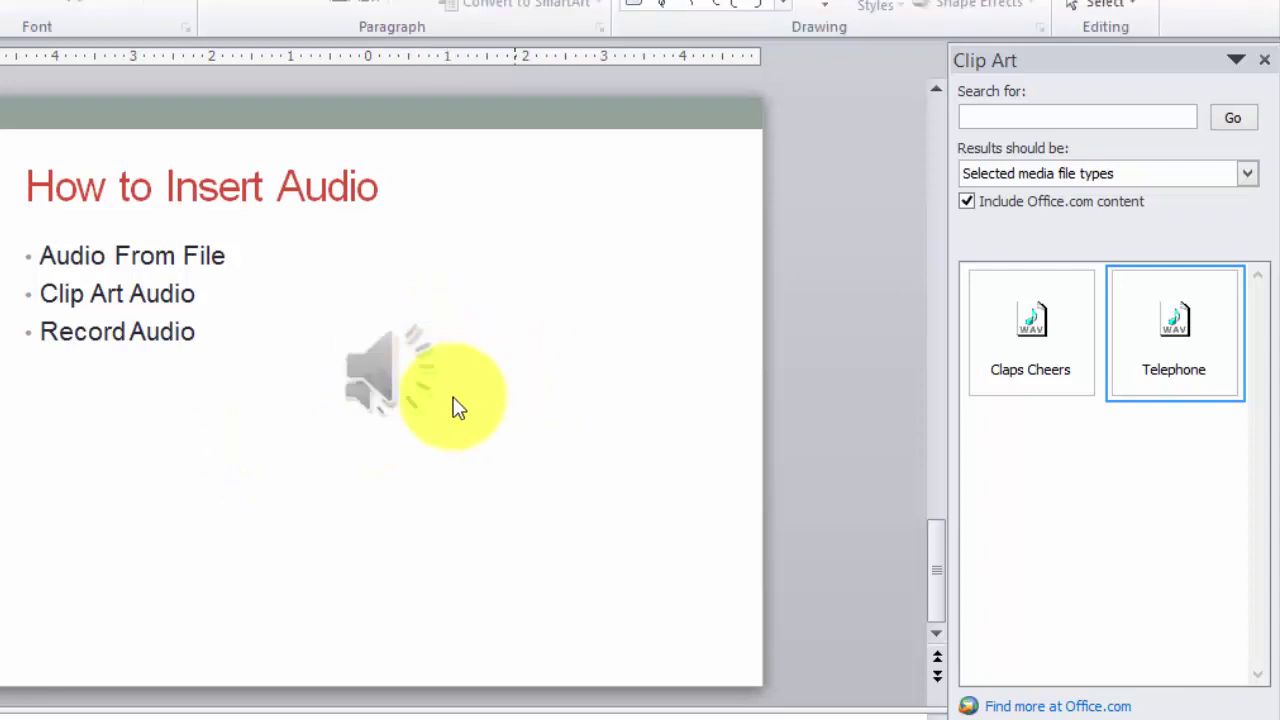
mouse_move(371, 428)
left_mouse_down()
mouse_move(523, 512)
mouse_move(601, 531)
left_mouse_up()
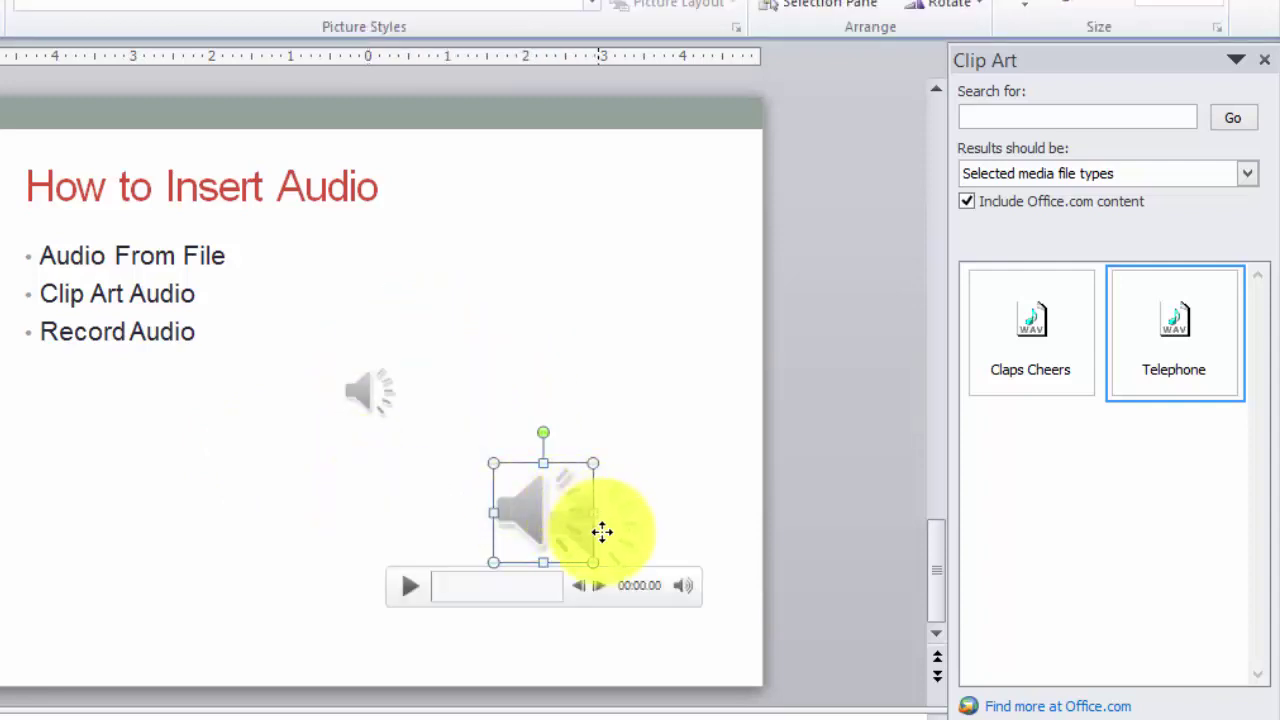
left_click(487, 510)
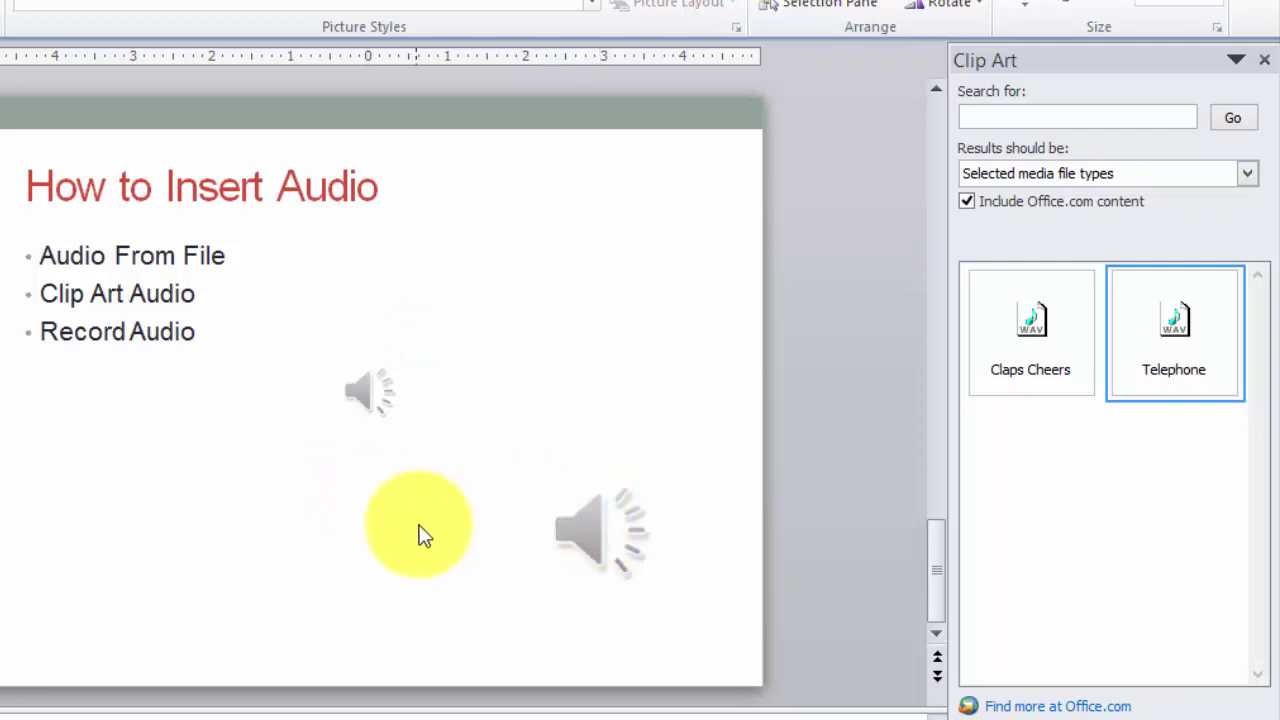
left_click(362, 408)
key("Delete")
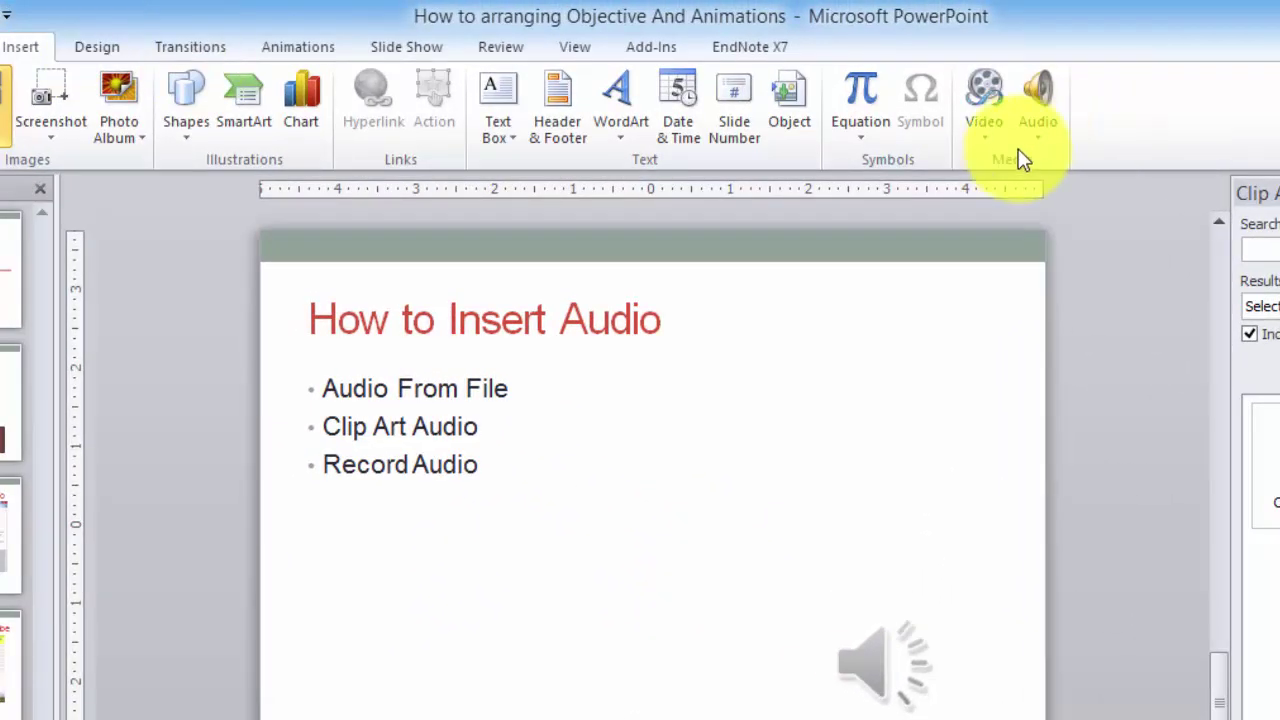
- Record a short sound in the Record Sound dialog and play it back
left_click(1038, 125)
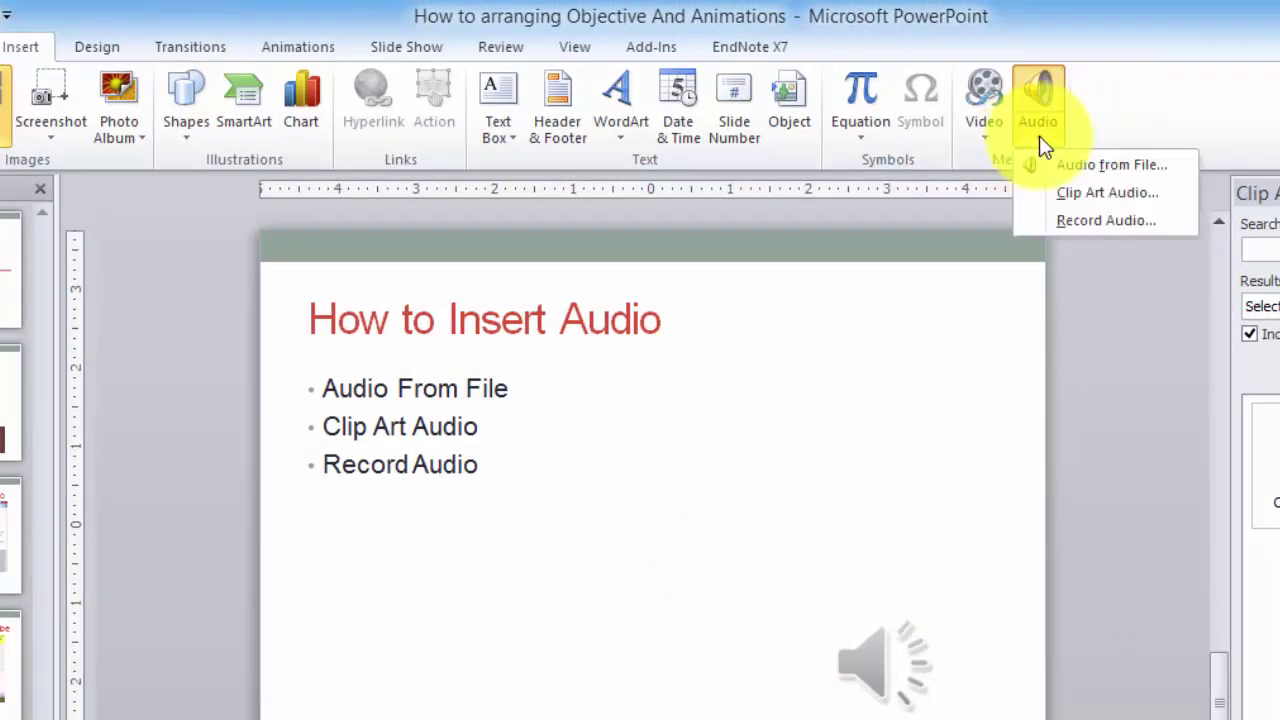
left_click(1093, 221)
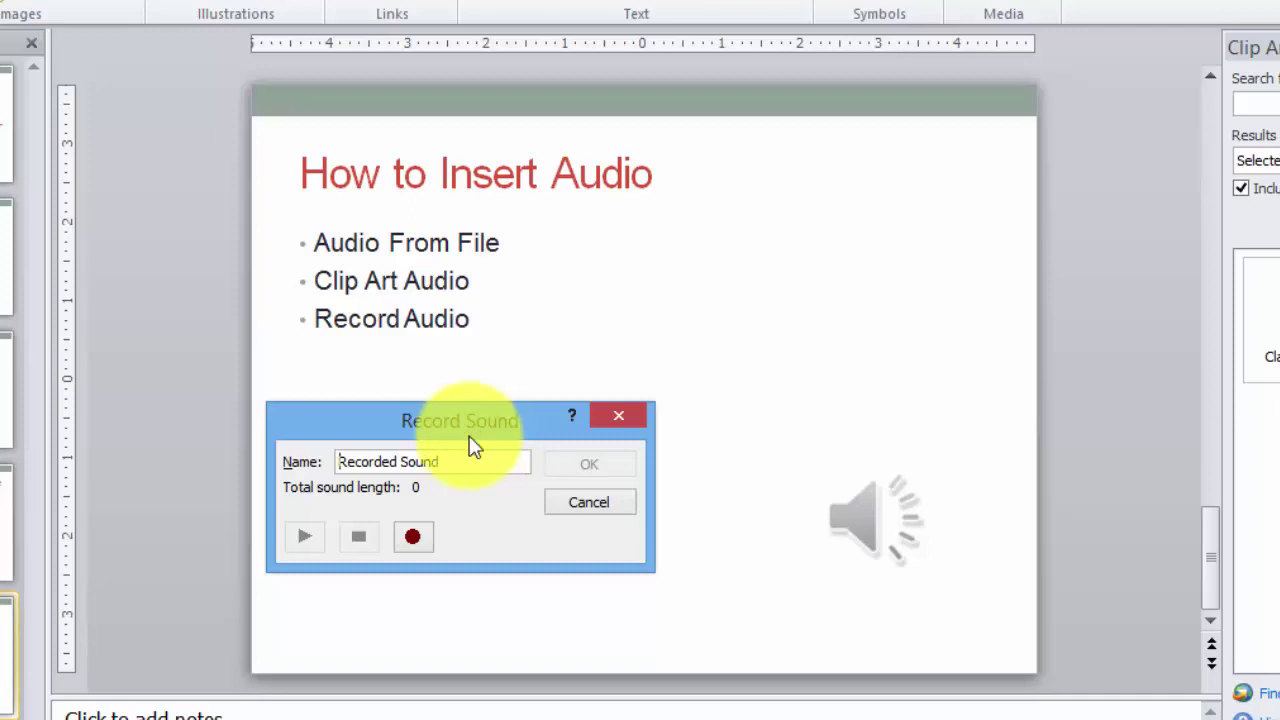
left_click(414, 538)
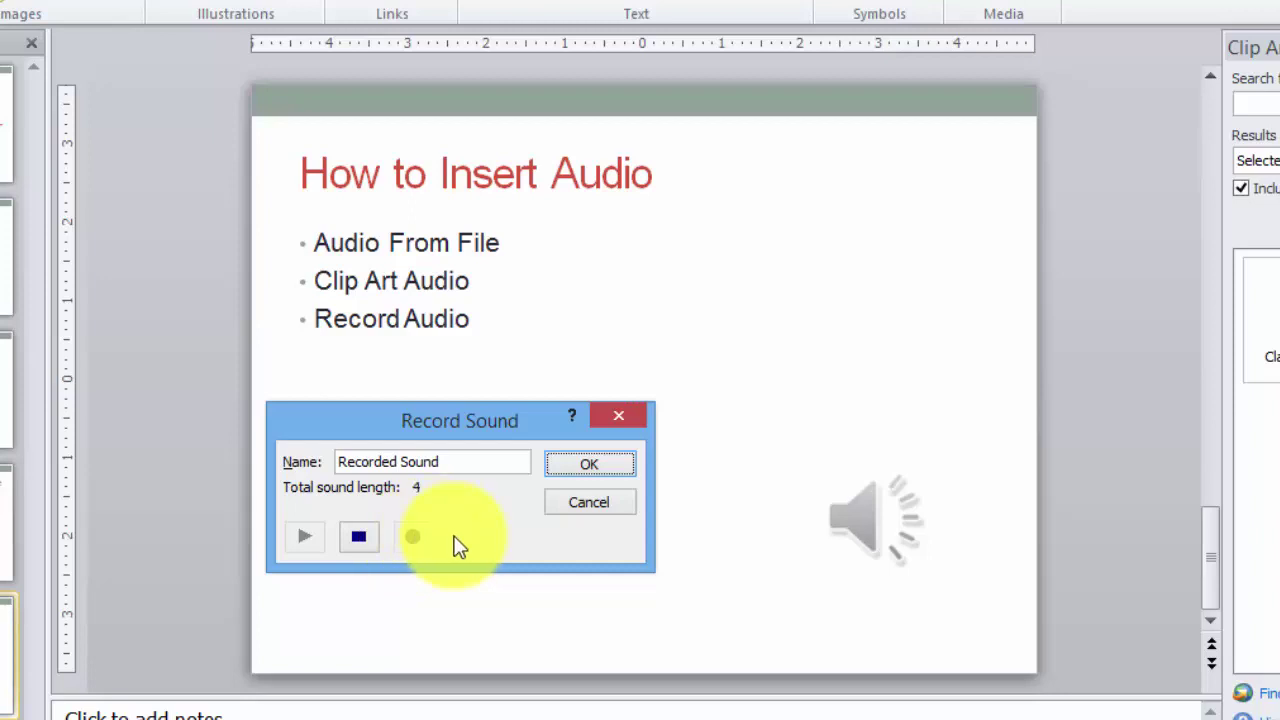
left_click(364, 538)
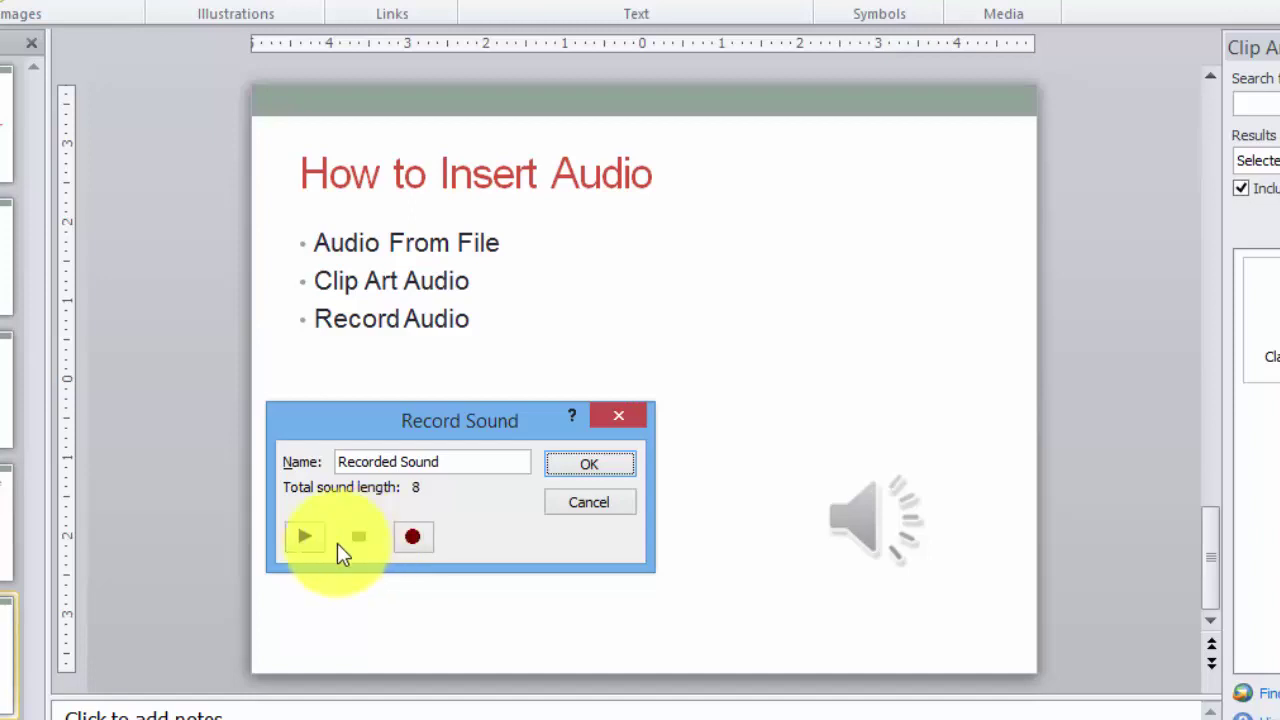
left_click(303, 538)
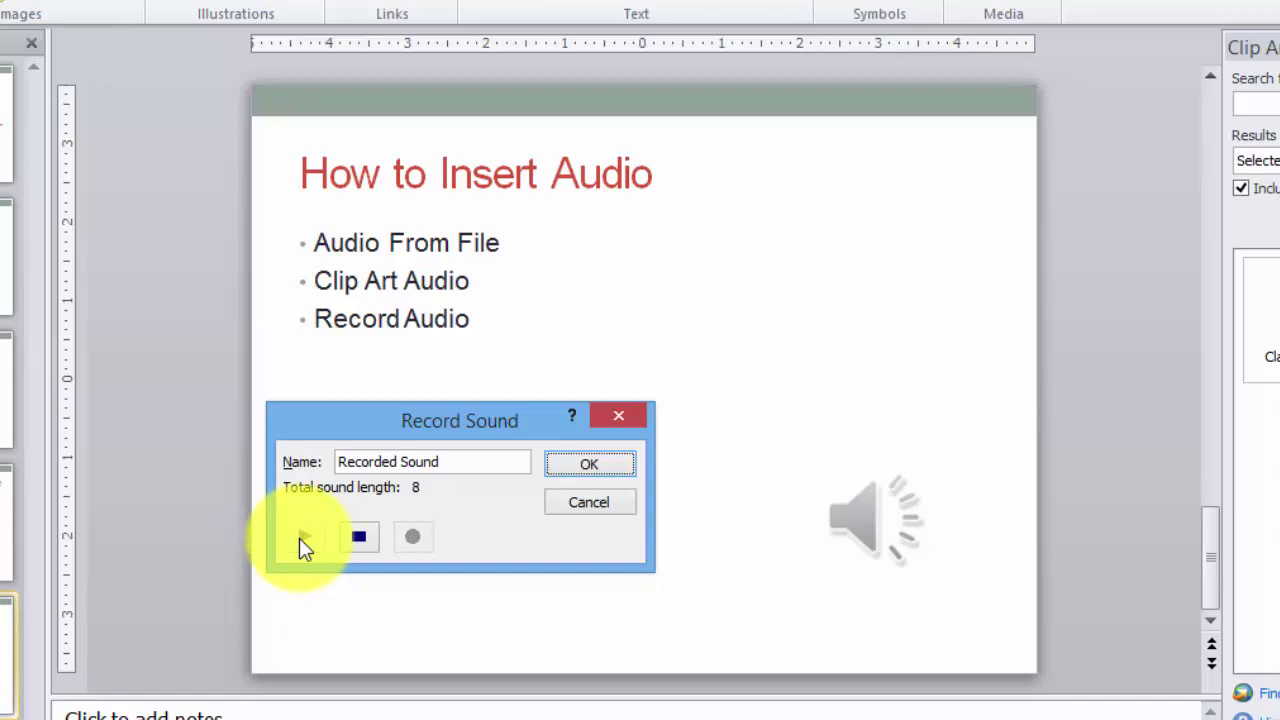
left_click(358, 538)
- Name the recording 'Test recording' and insert it on the slide
left_click_drag(466, 461, 335, 461)
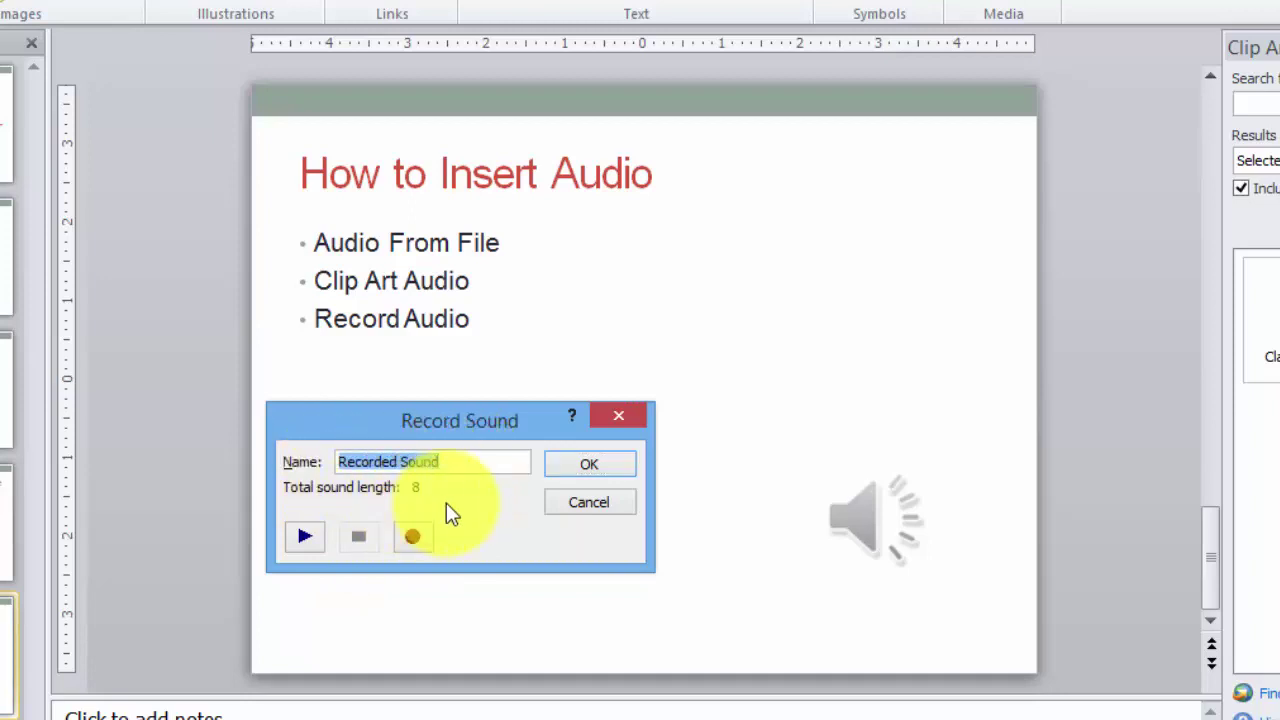
type("Test")
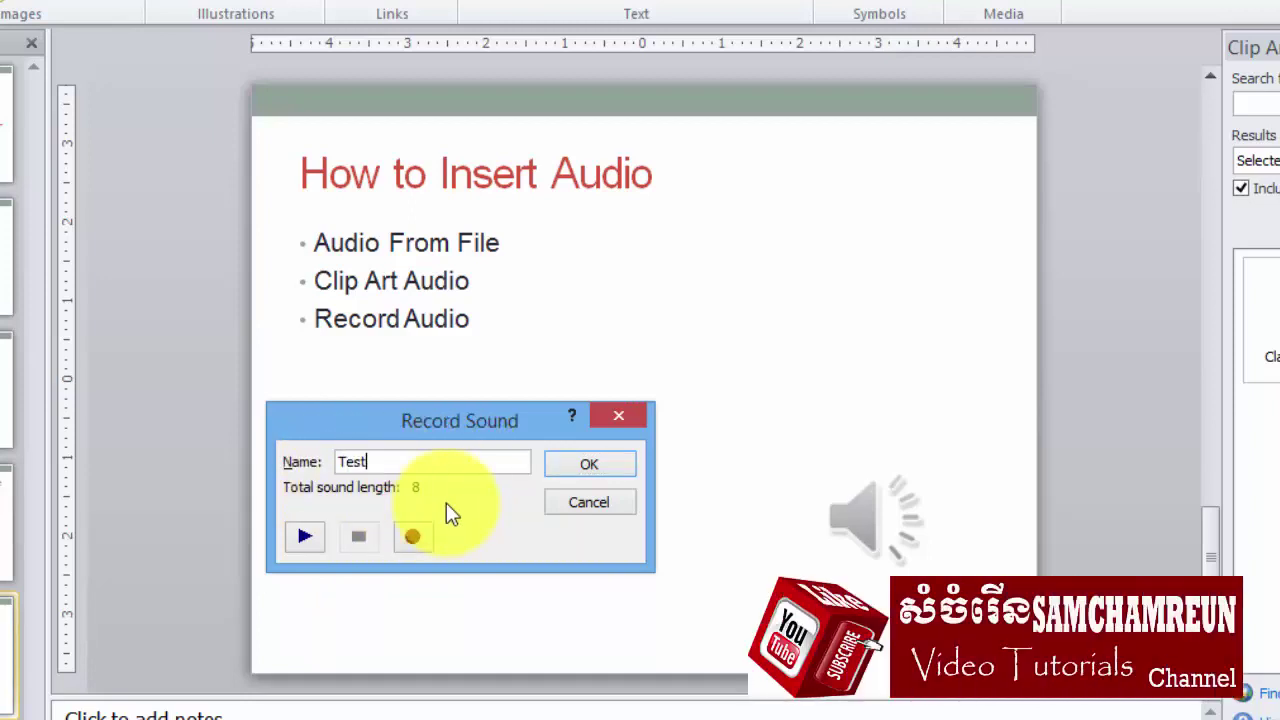
type(" re")
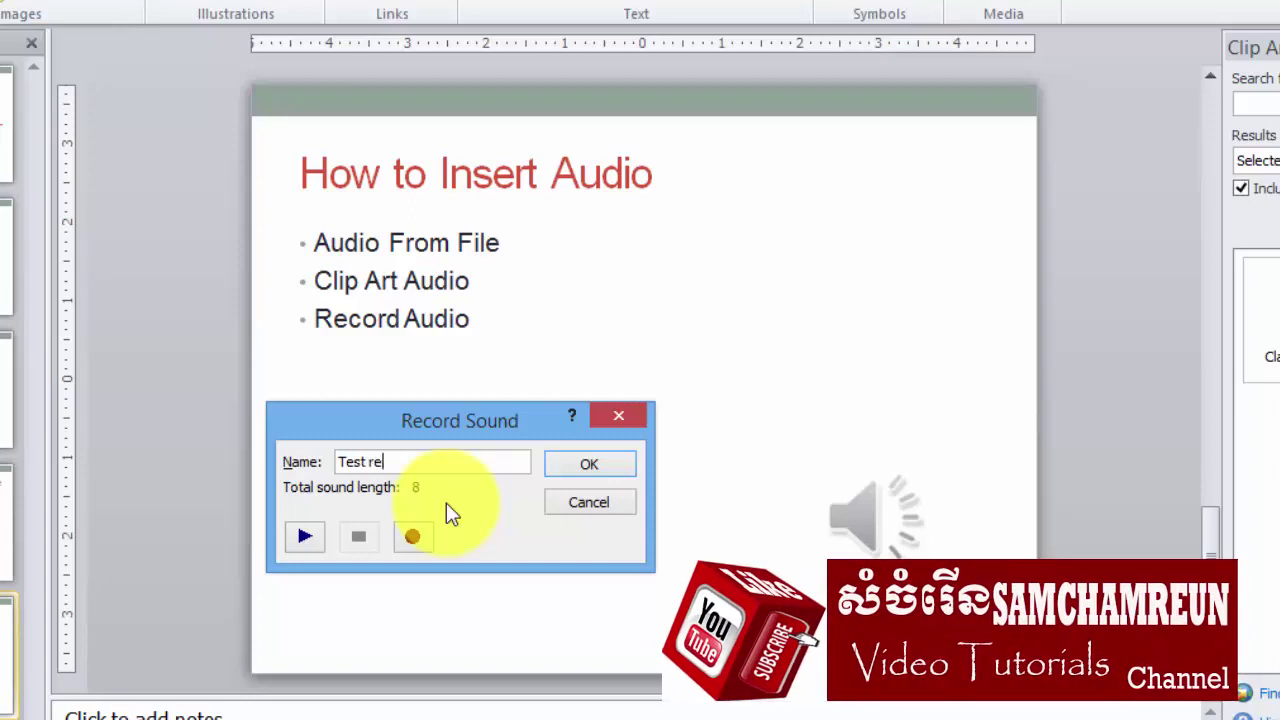
type("cording")
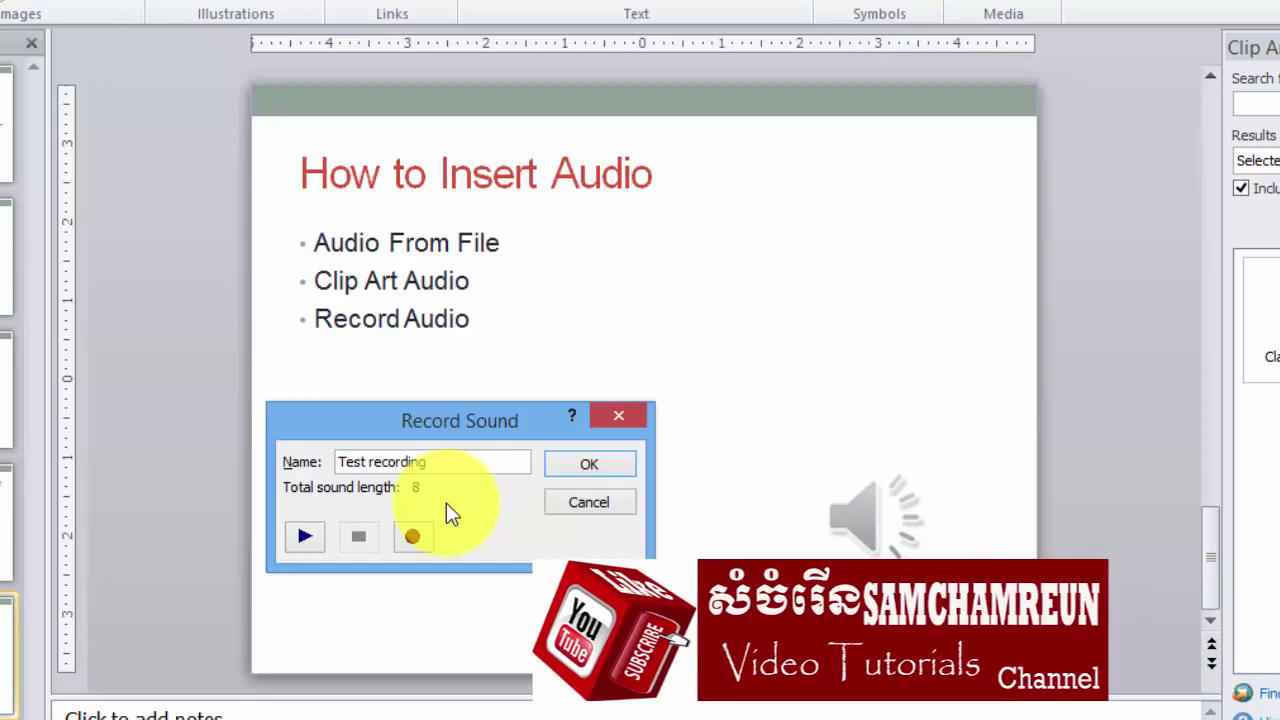
left_click(585, 465)
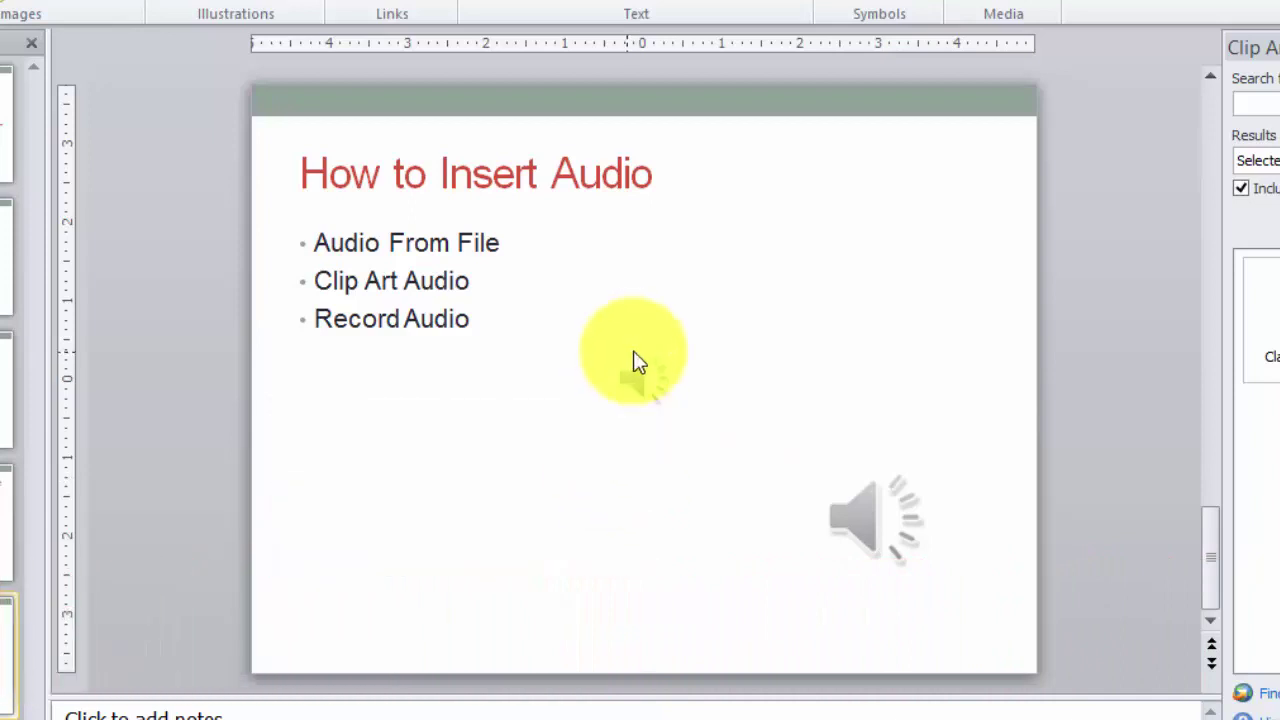
- Play the recording, then place its small speaker icon at the slide bottom, left of the larger one
left_click(510, 428)
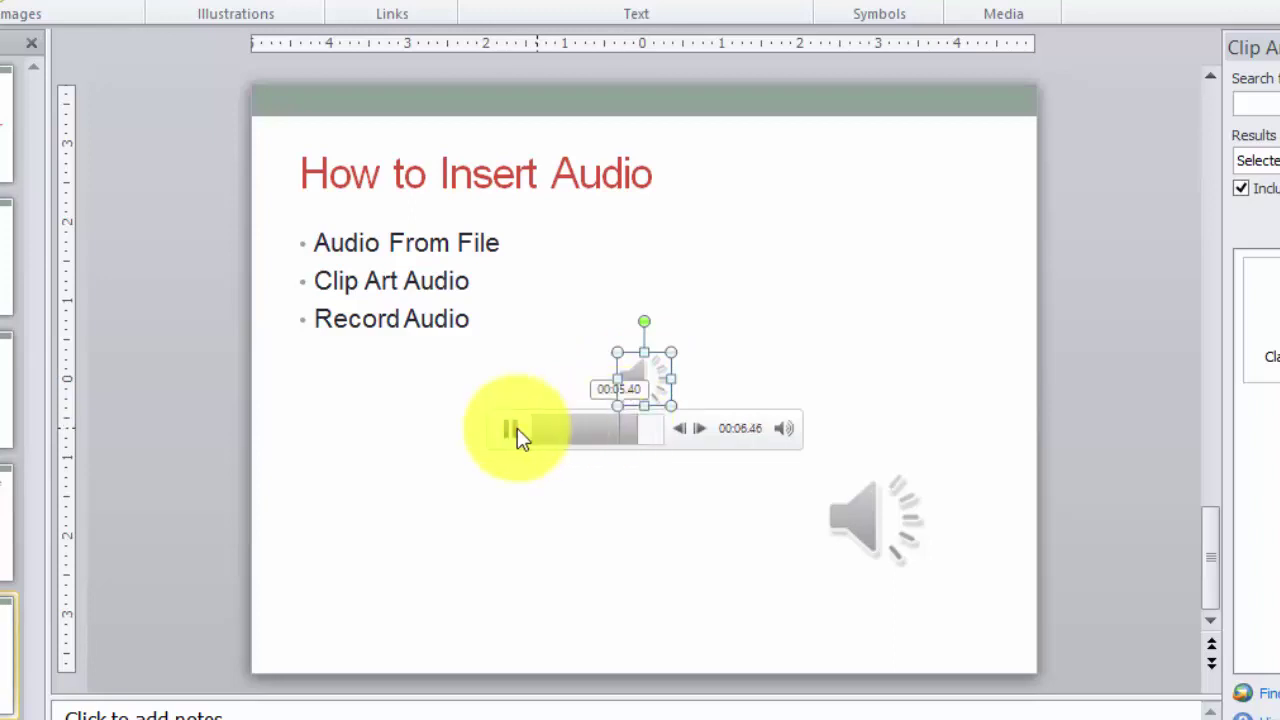
left_click(510, 429)
left_click(586, 400)
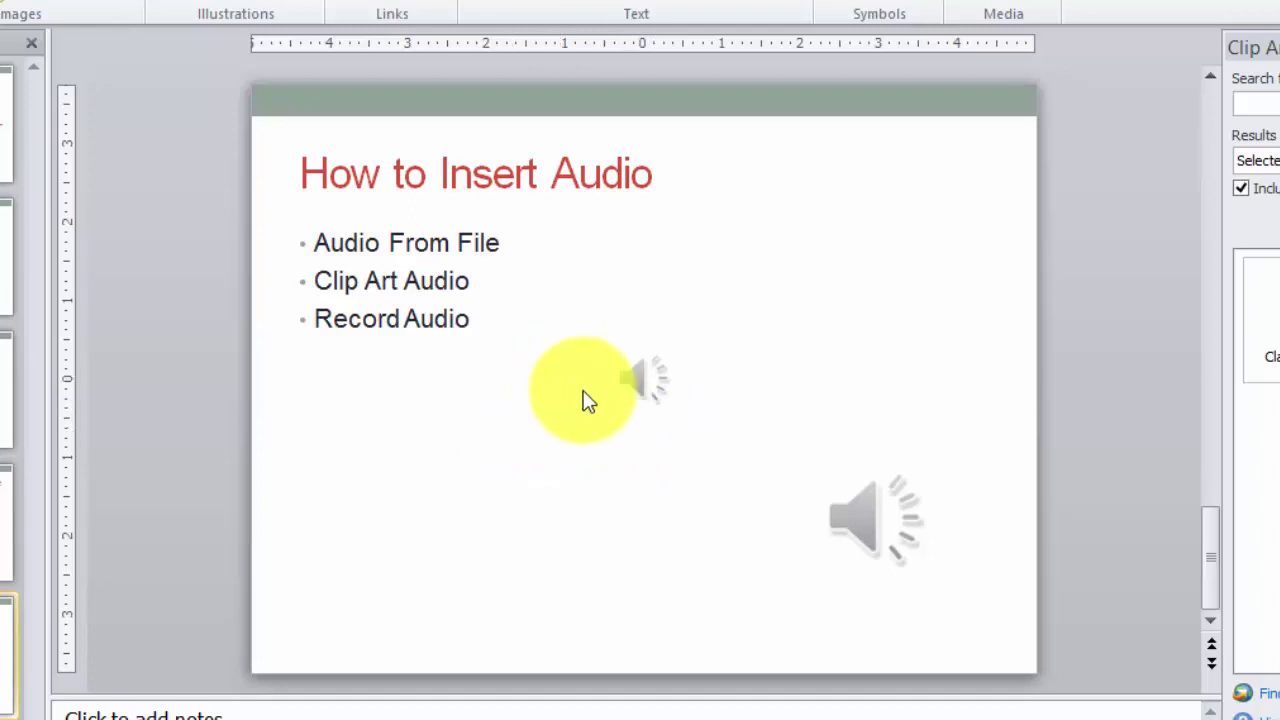
mouse_move(634, 377)
left_mouse_down()
mouse_move(538, 539)
mouse_move(395, 580)
left_mouse_up()
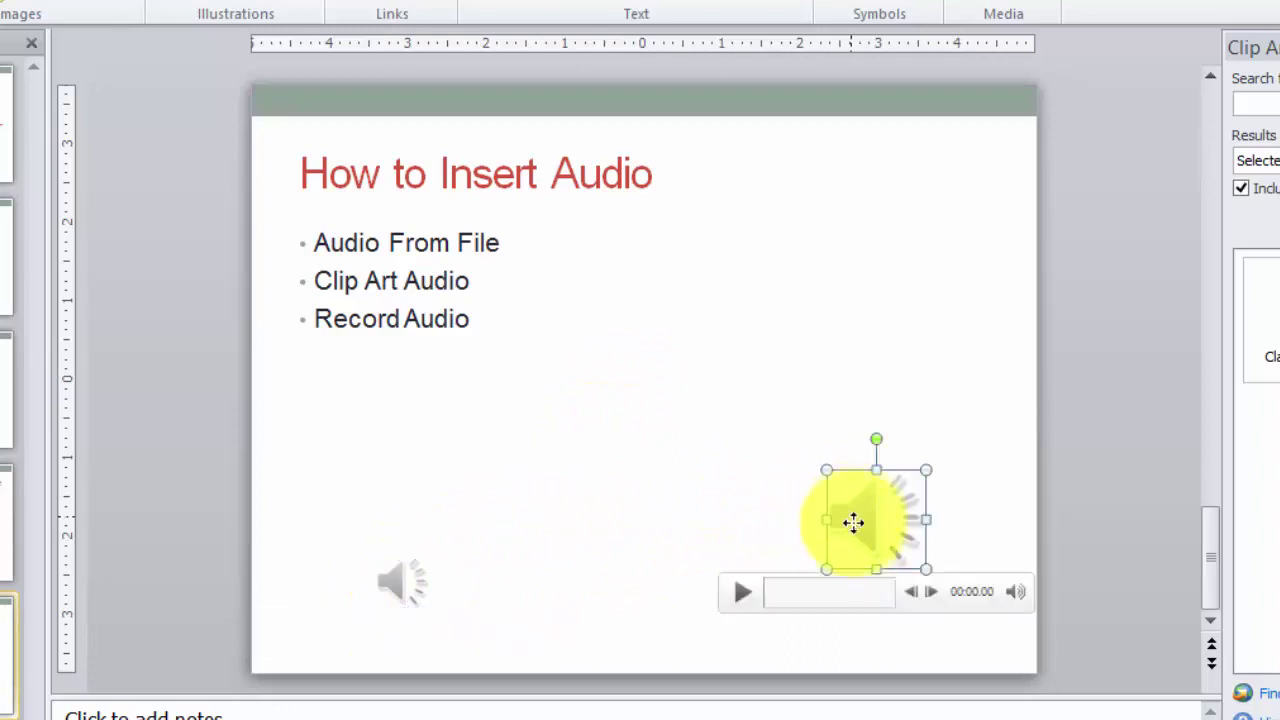
left_click_drag(827, 515, 846, 594)
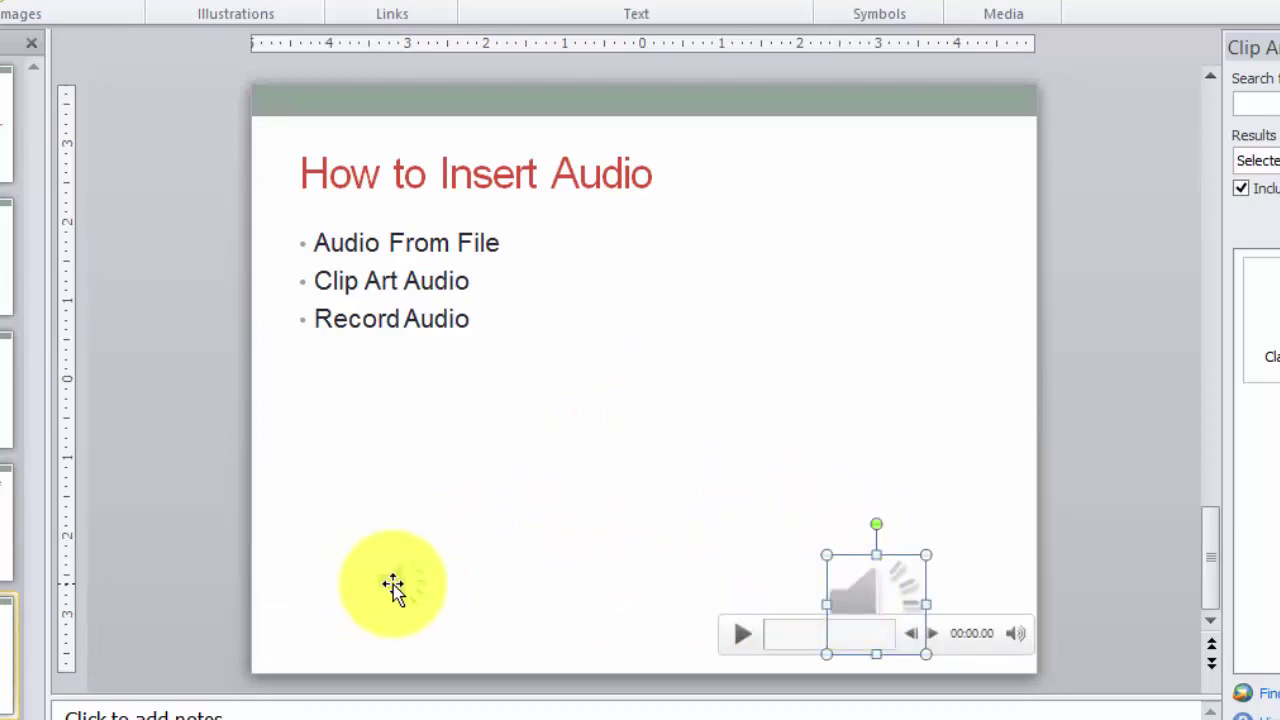
left_click_drag(393, 588, 450, 577)
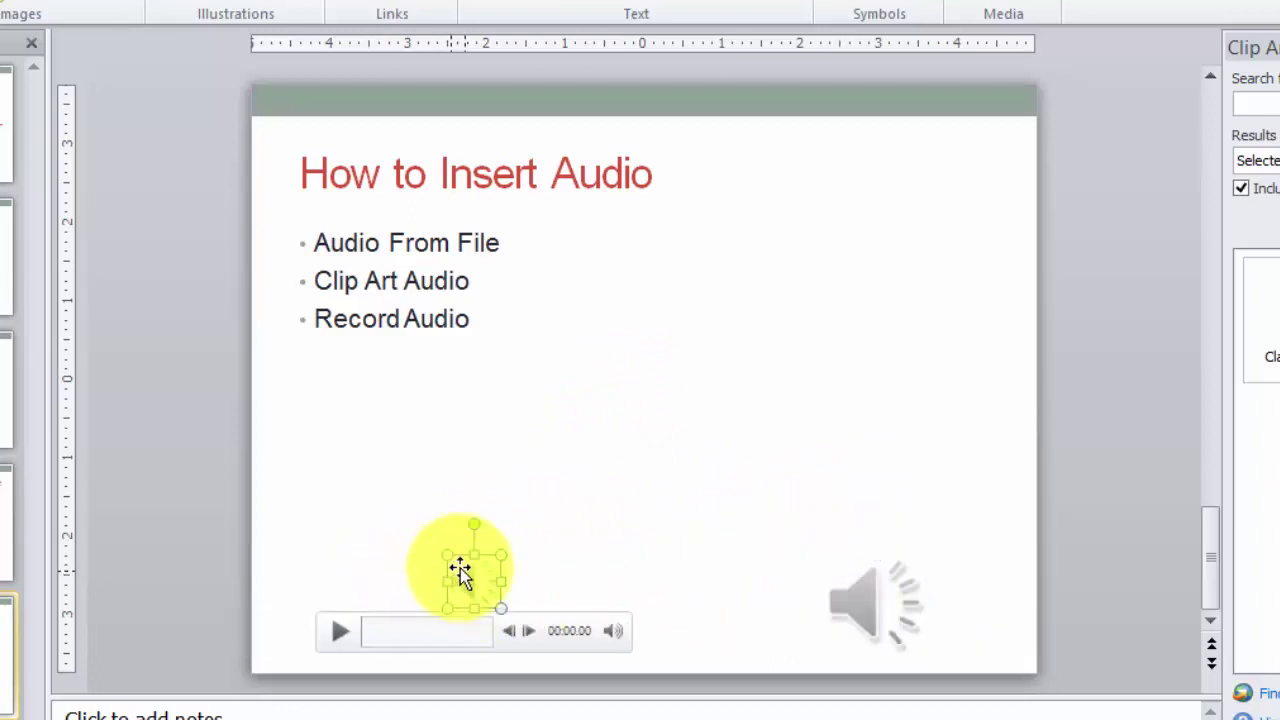
left_click(605, 300)
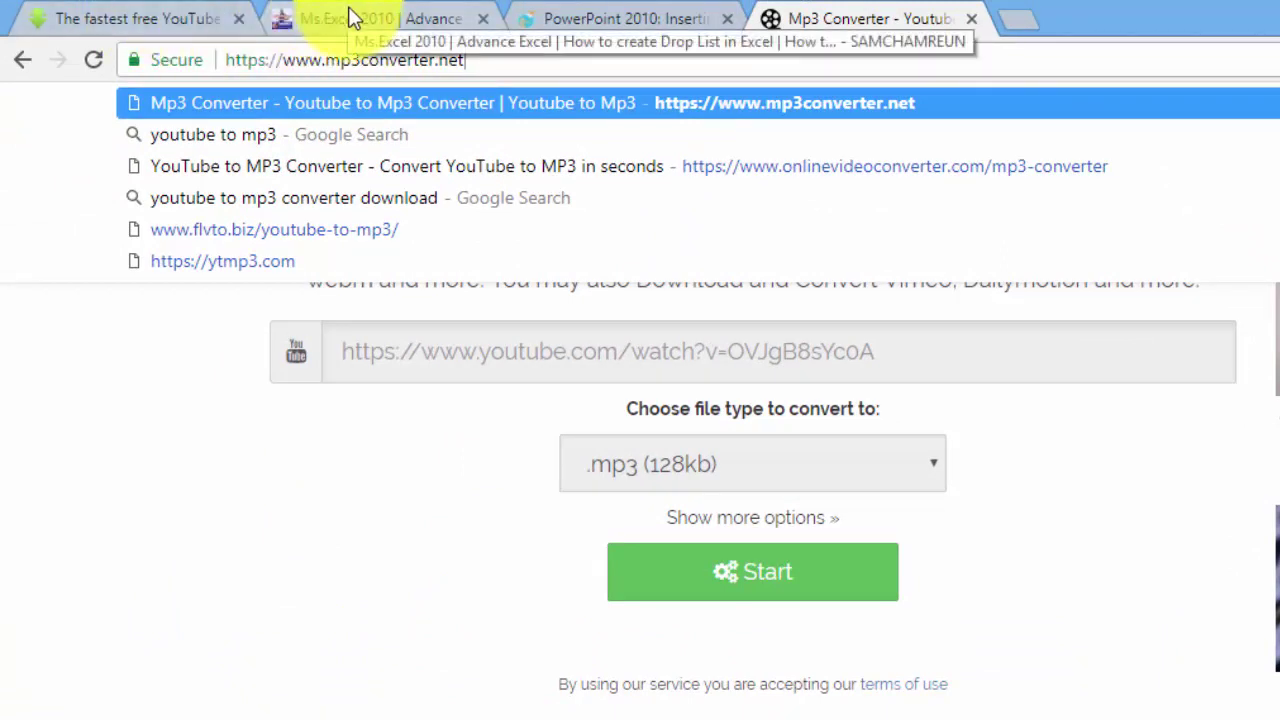
- Copy the URL of the embedded video on the Ms.Excel 2010 blog page
left_click(728, 19)
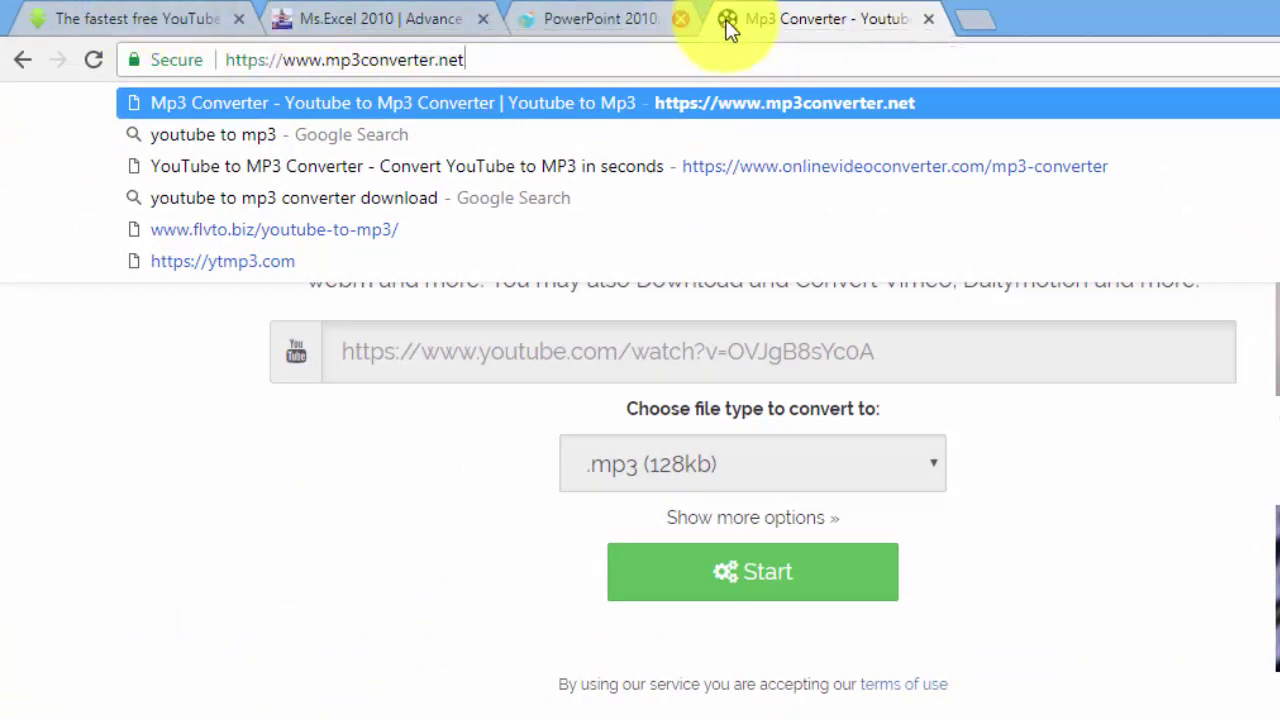
left_click(777, 22)
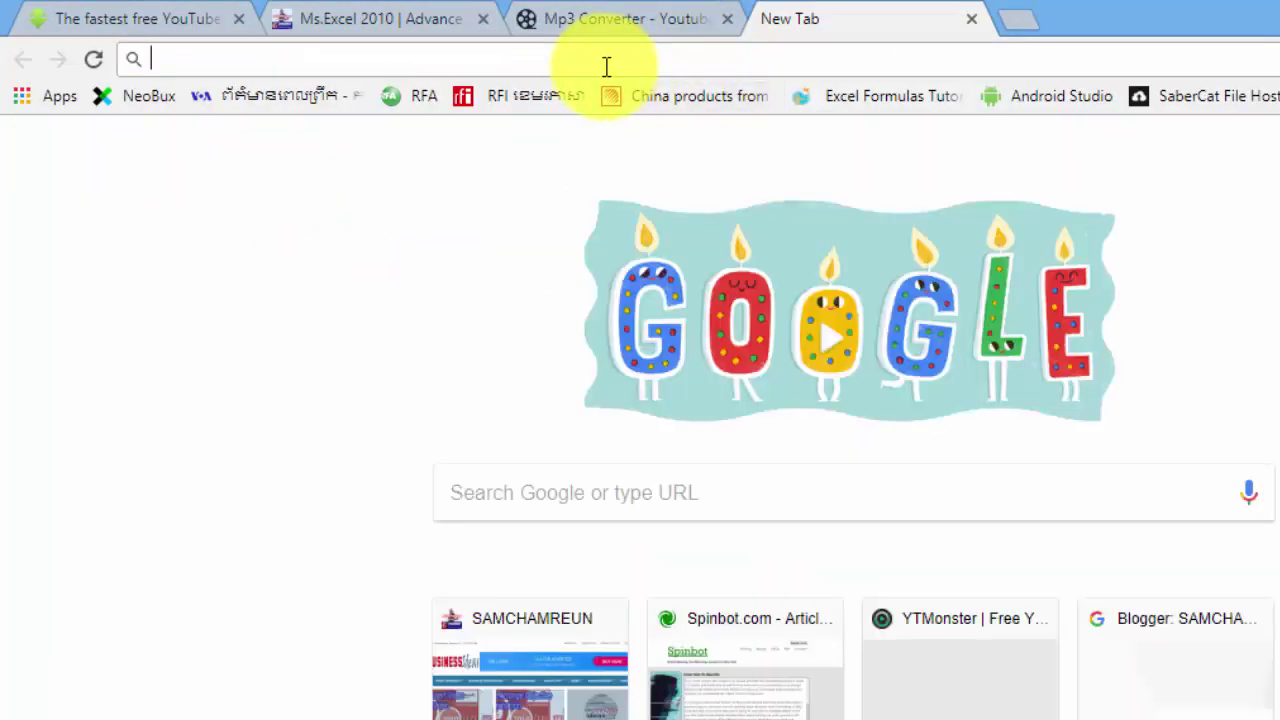
left_click(380, 19)
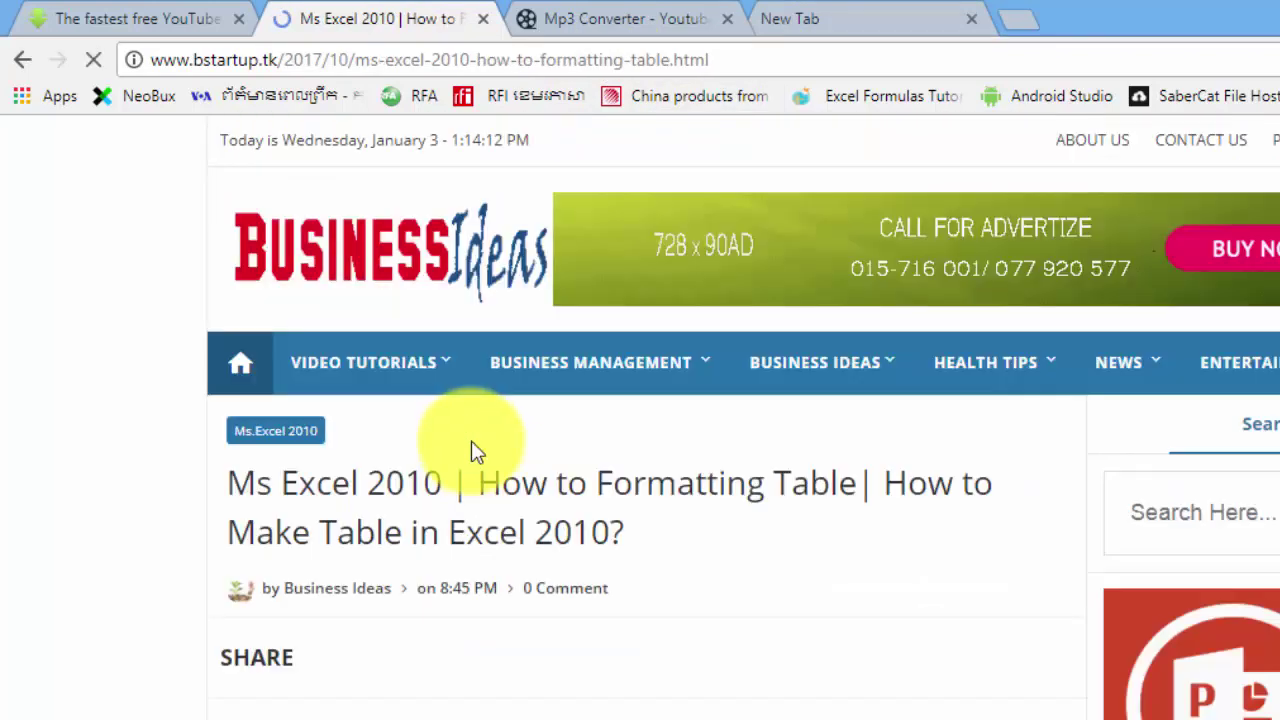
scroll(557, 629, "down", 4)
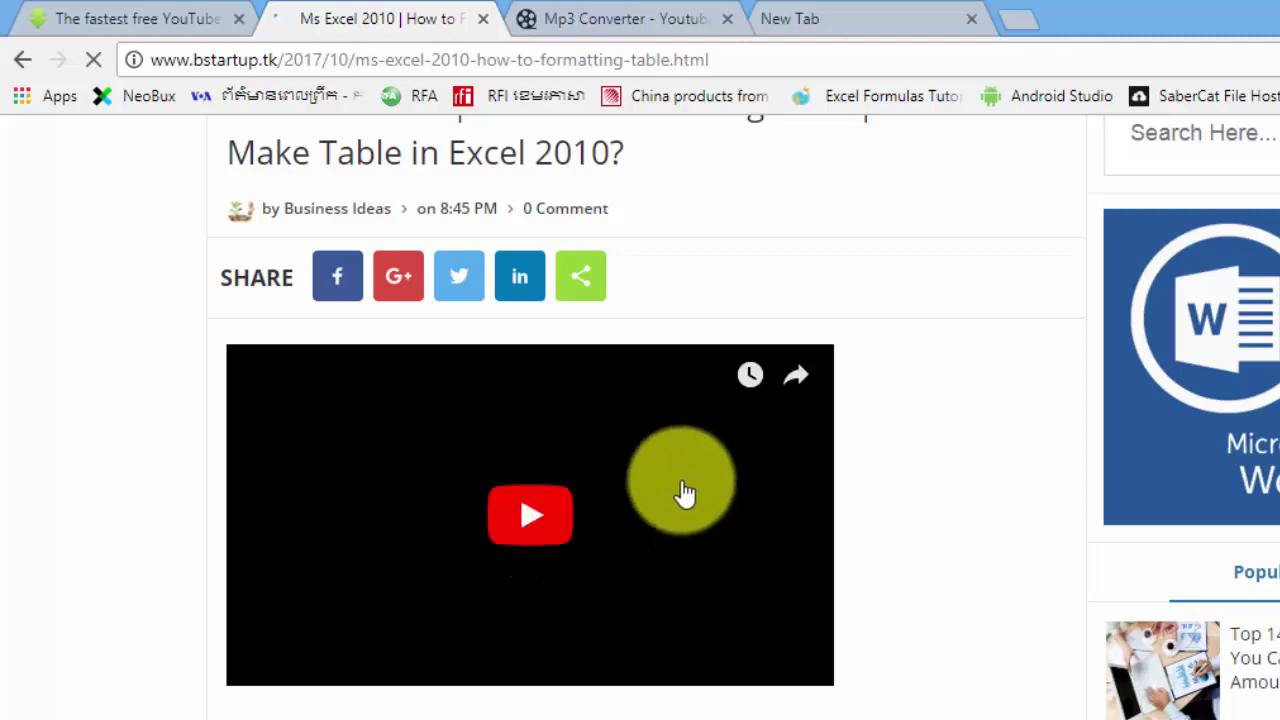
scroll(671, 471, "down", 2)
right_click(605, 347)
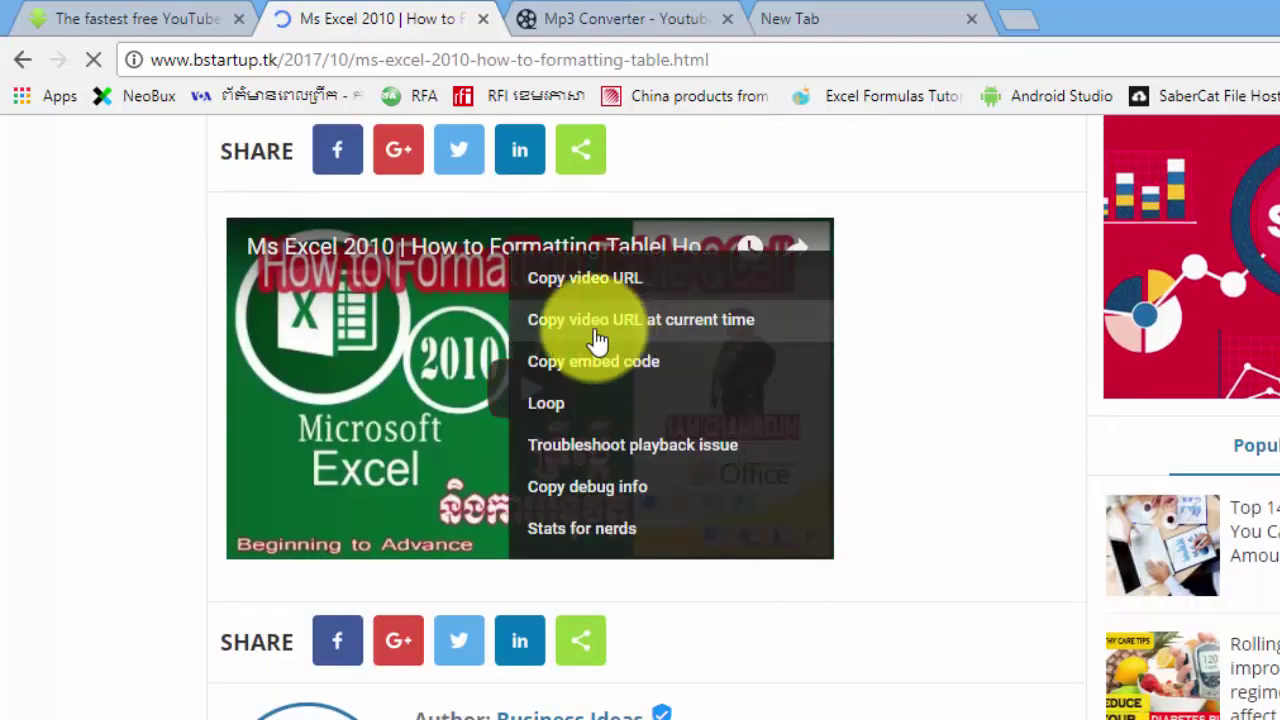
left_click(595, 282)
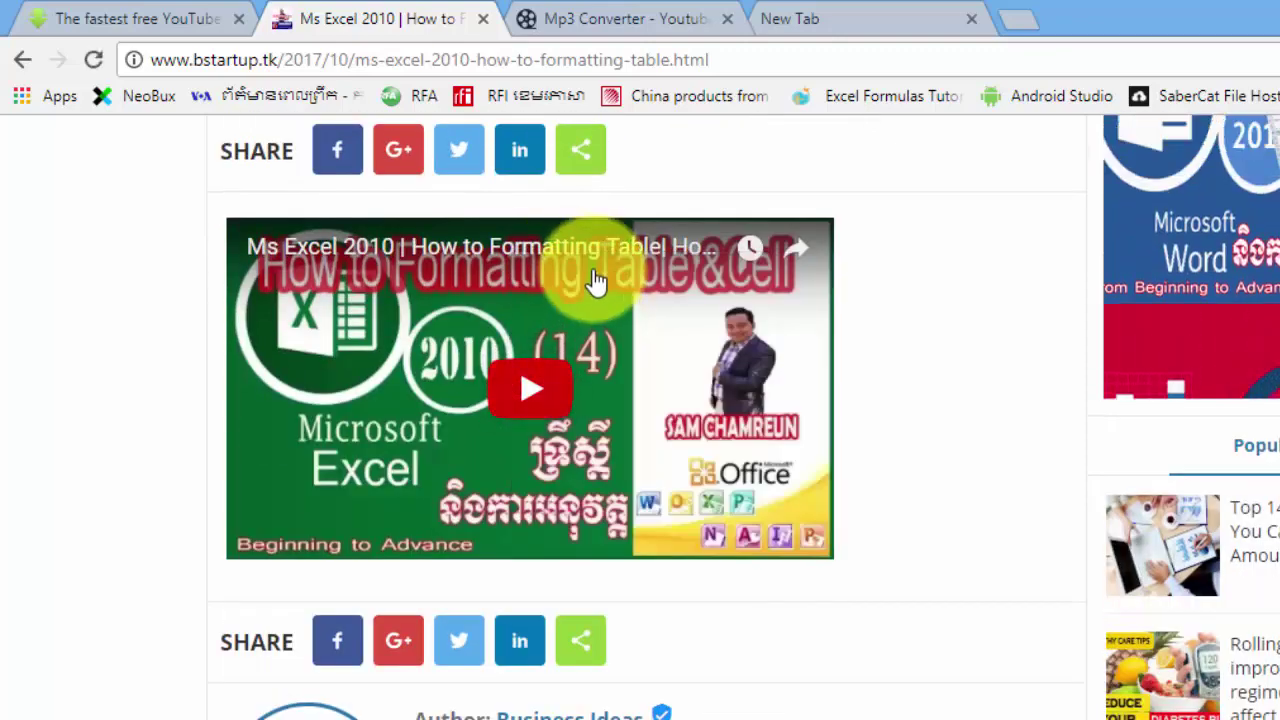
- Paste the YouTube link into Mp3 Converter with .mp3 (128kb) as the output format
left_click(625, 18)
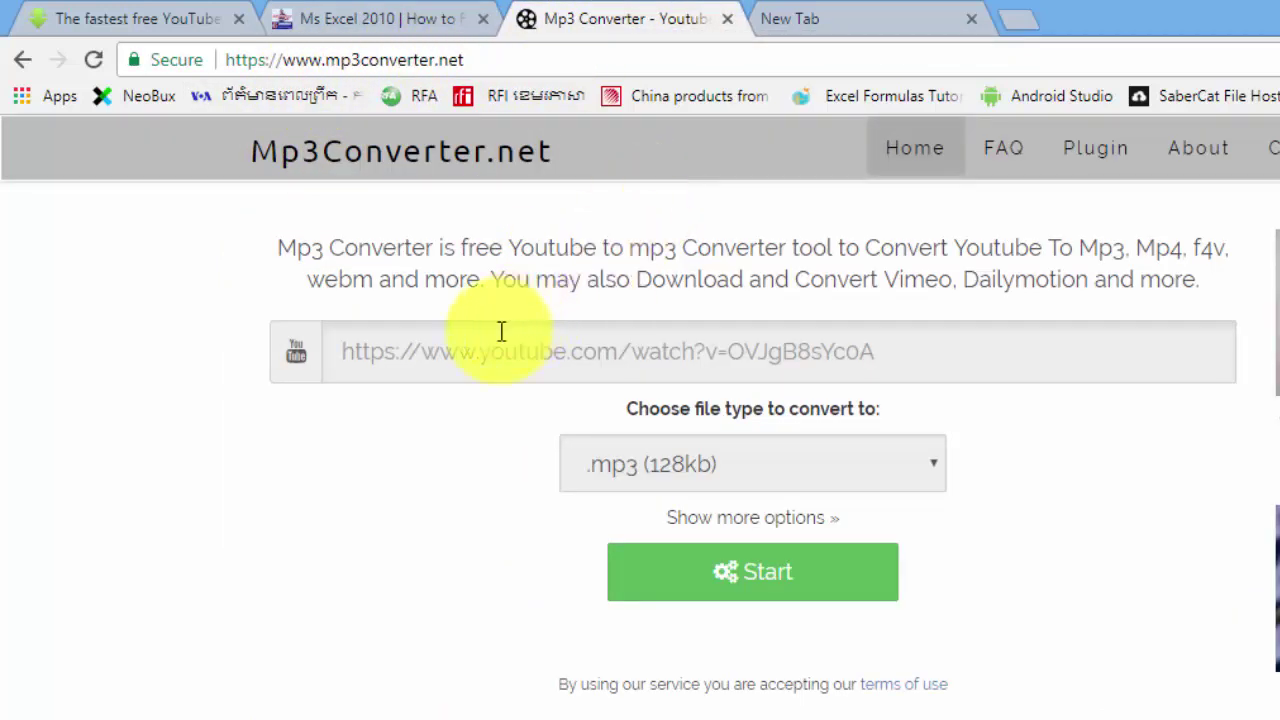
left_click(423, 362)
left_click(971, 18)
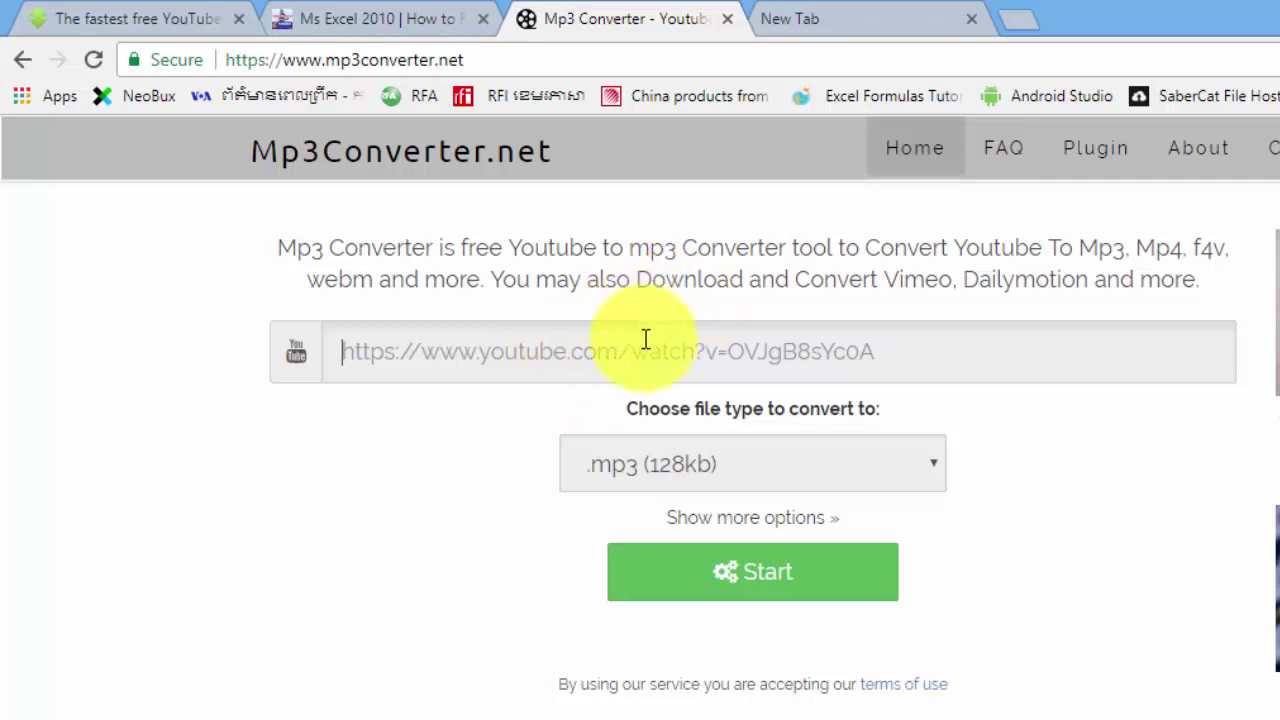
scroll(610, 422, "down", 3)
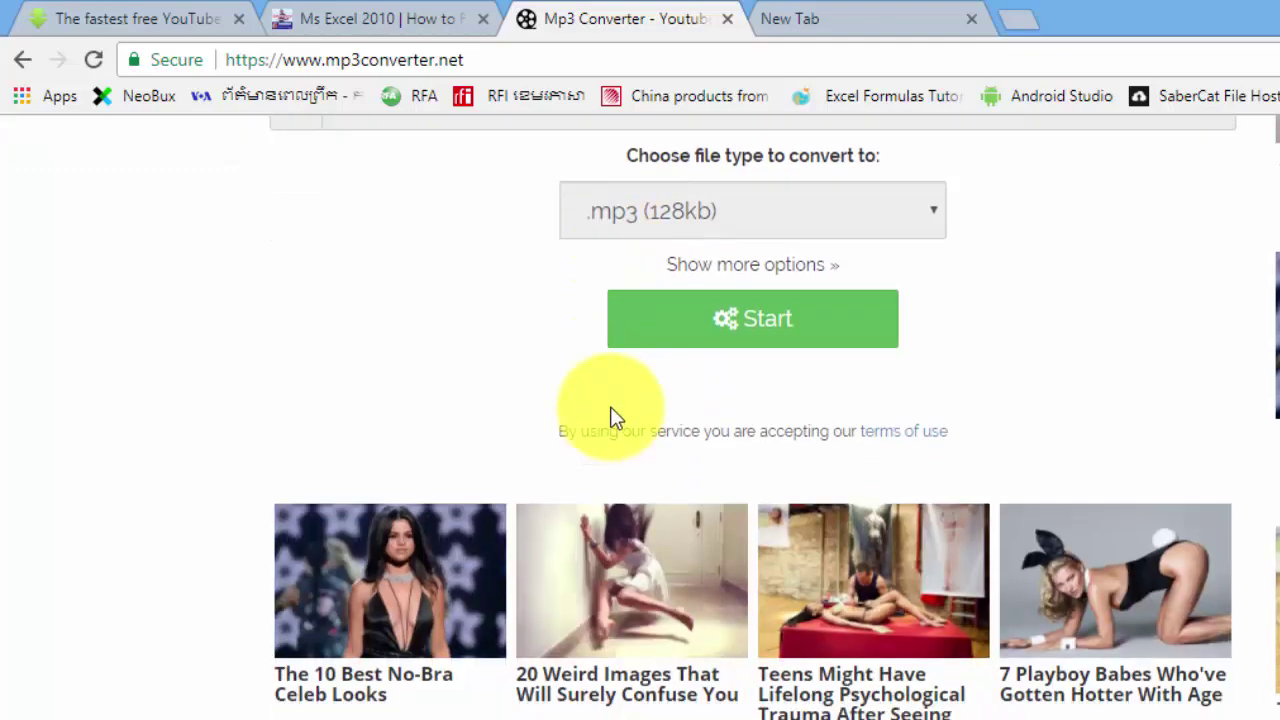
scroll(608, 420, "up", 3)
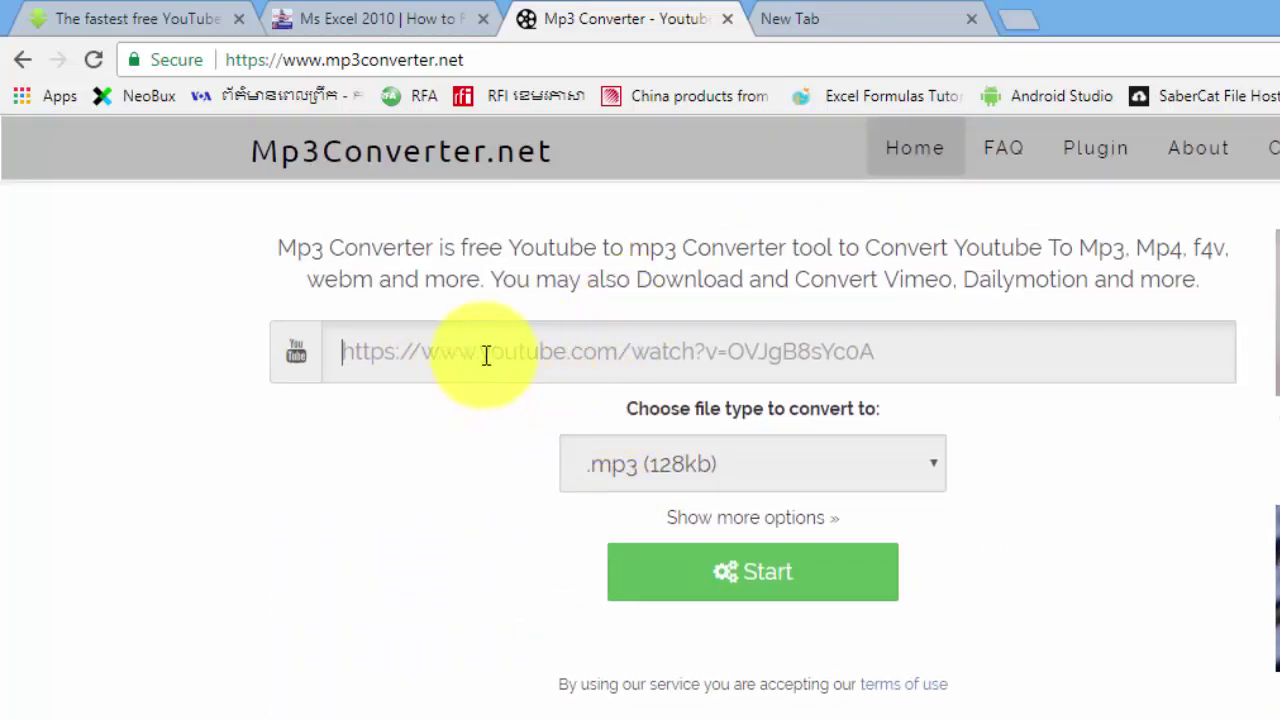
key("ctrl+v")
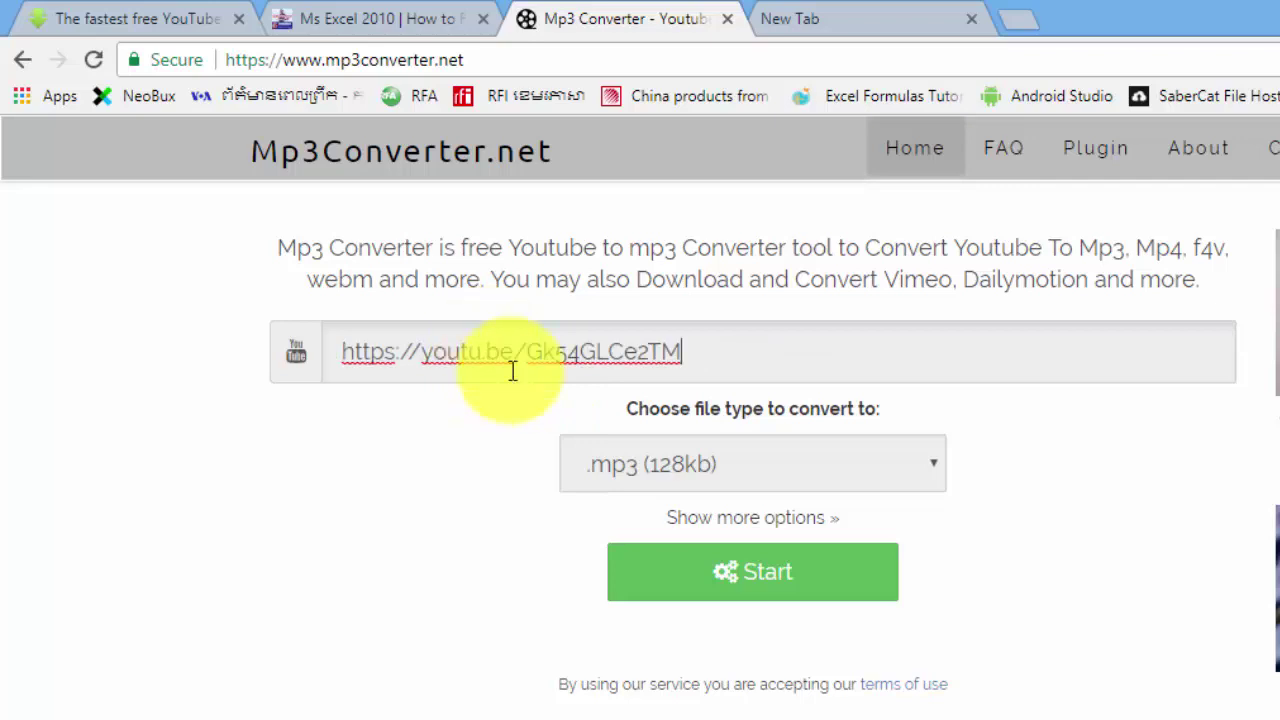
left_click(793, 480)
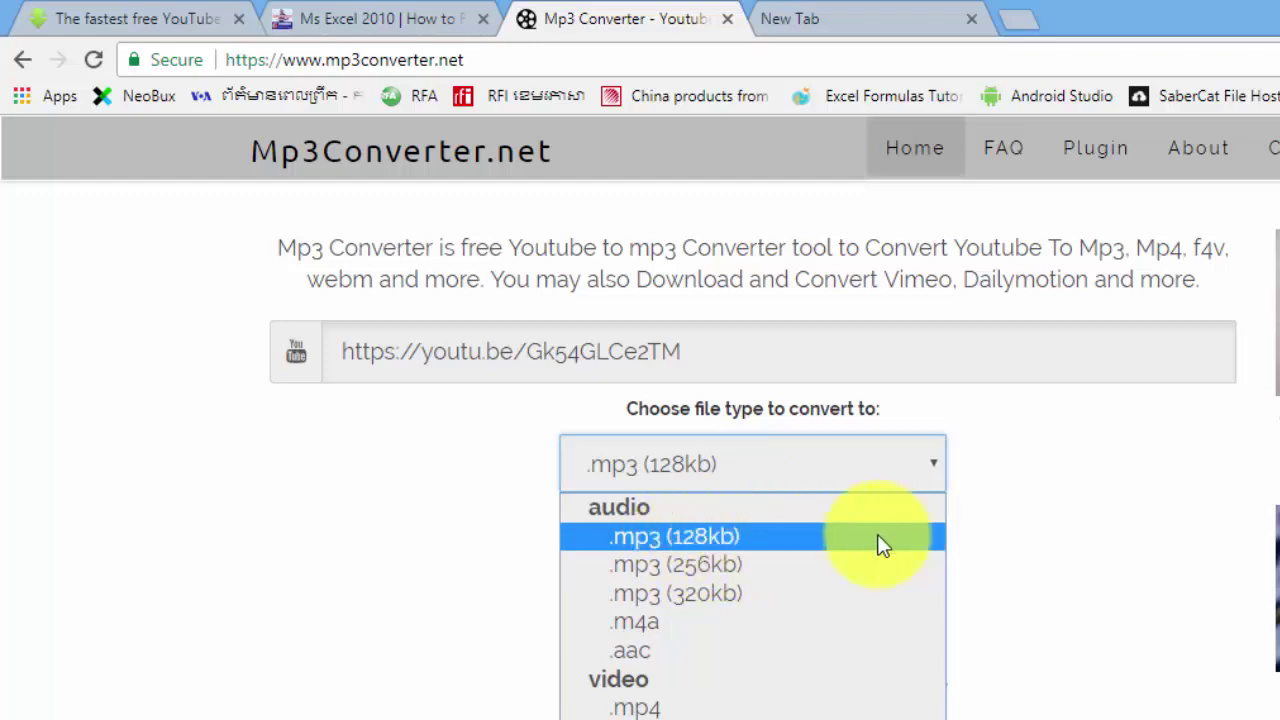
left_click(1063, 509)
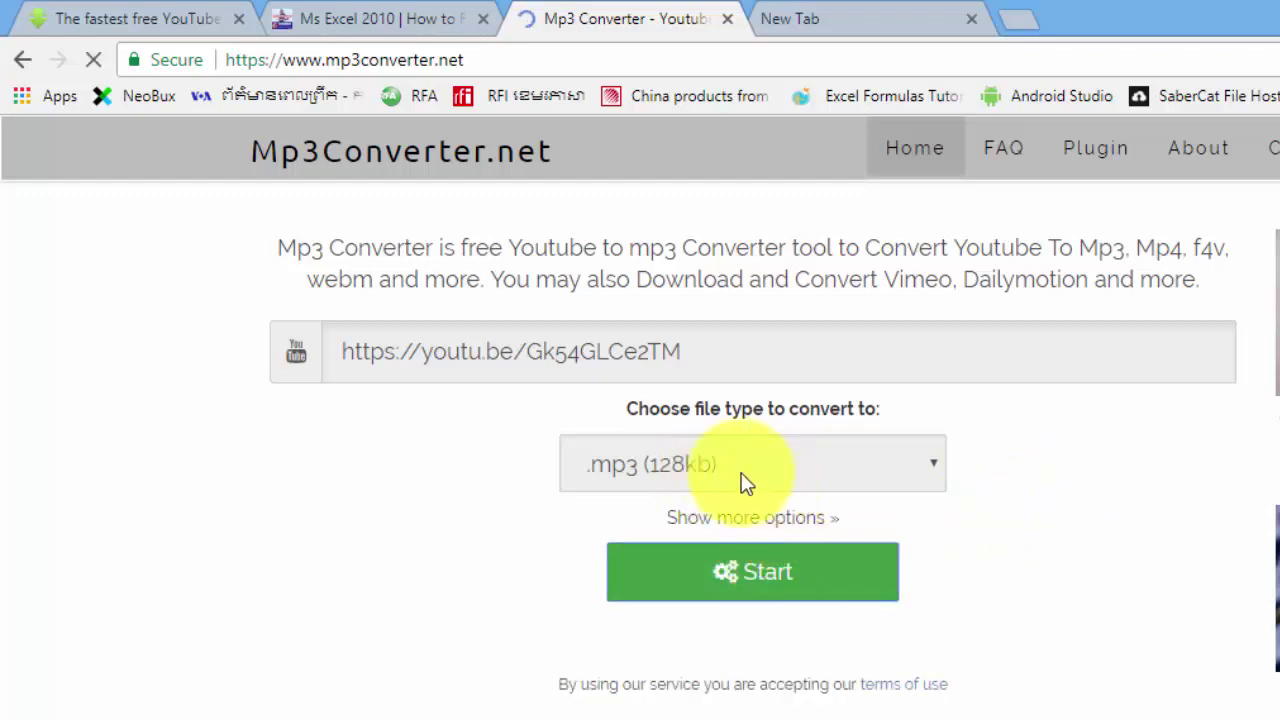
- Paste the YouTube link into SaveFrom.net, fetch it, and keep MP4 720 as the download format
left_click(134, 28)
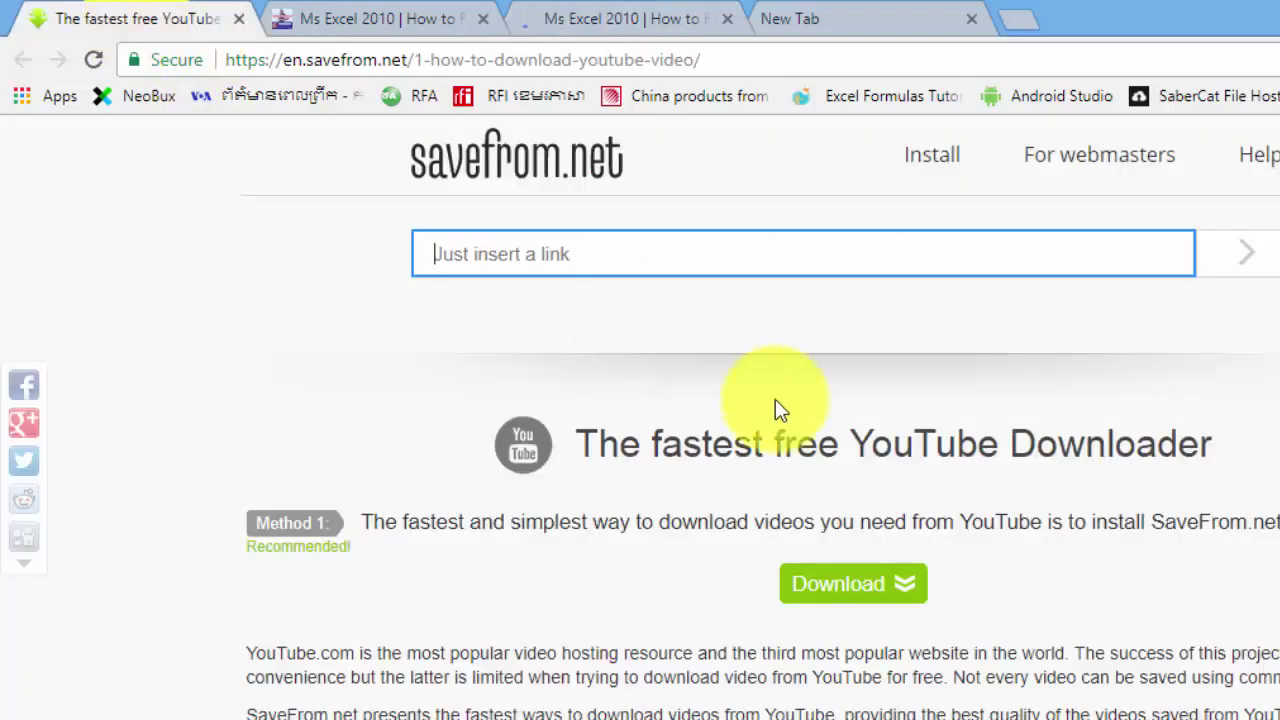
left_click(814, 251)
key("ctrl+v")
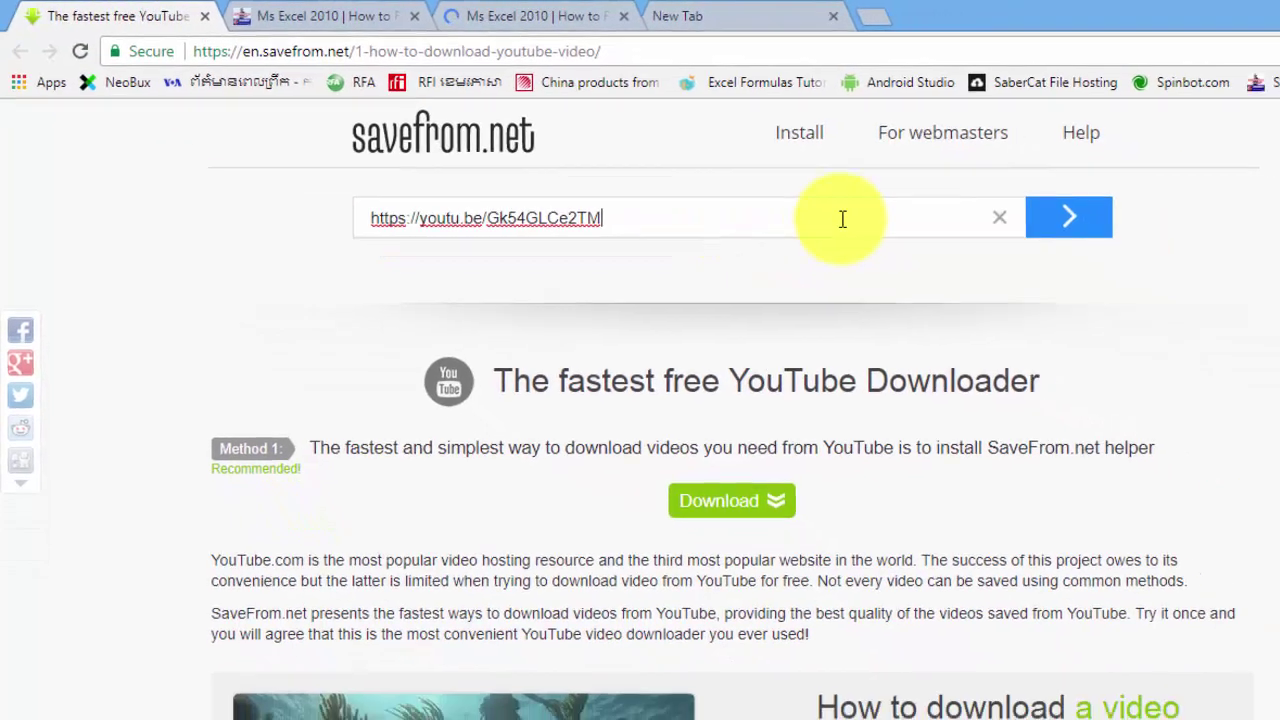
left_click(1053, 218)
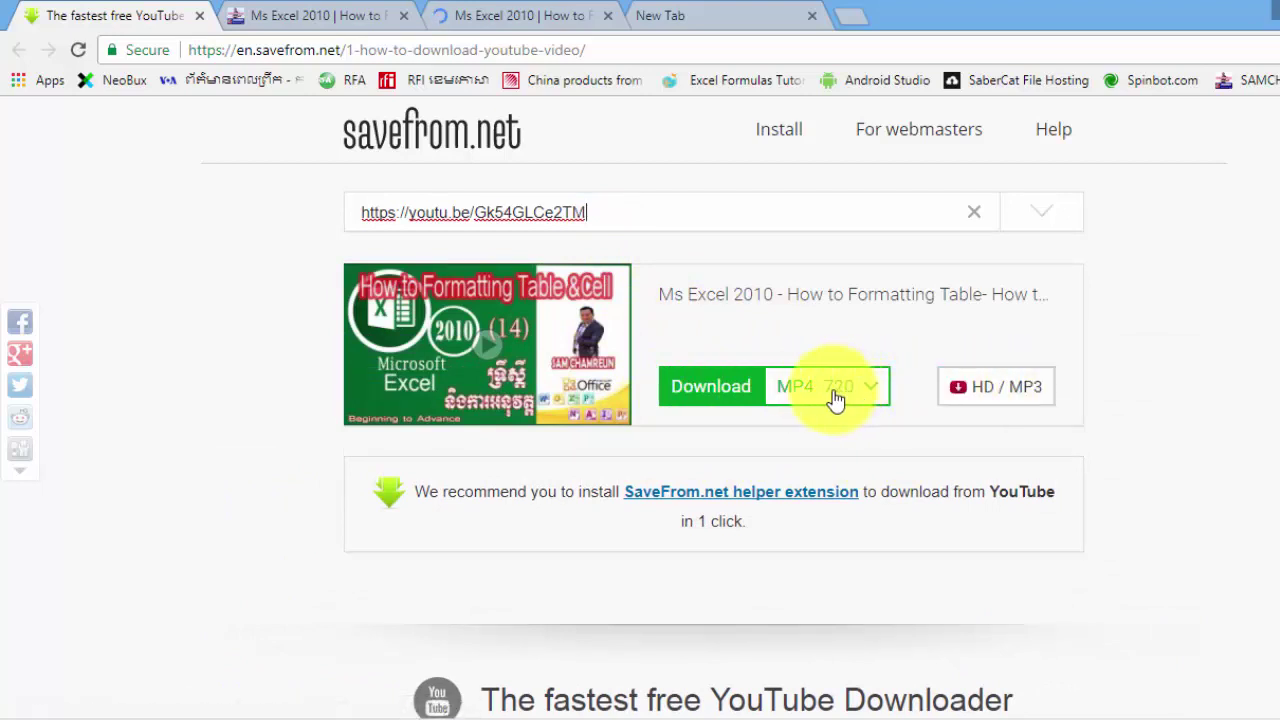
left_click(877, 395)
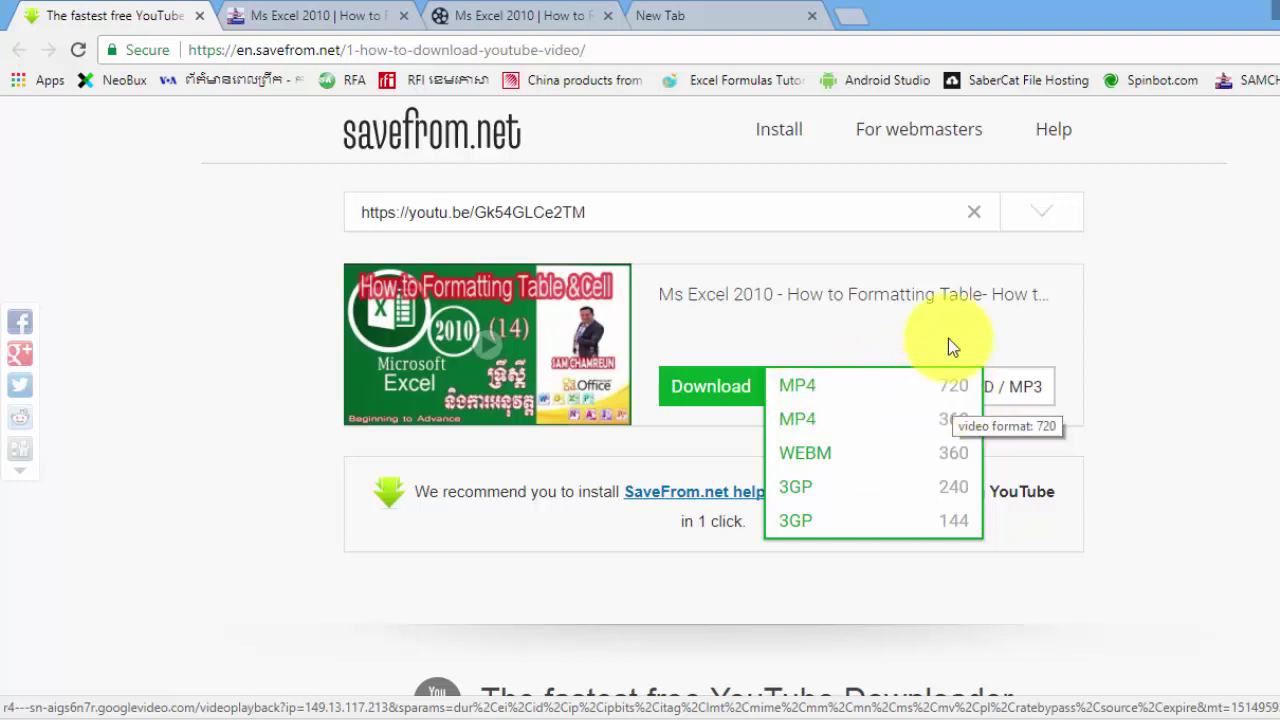
left_click(1128, 388)
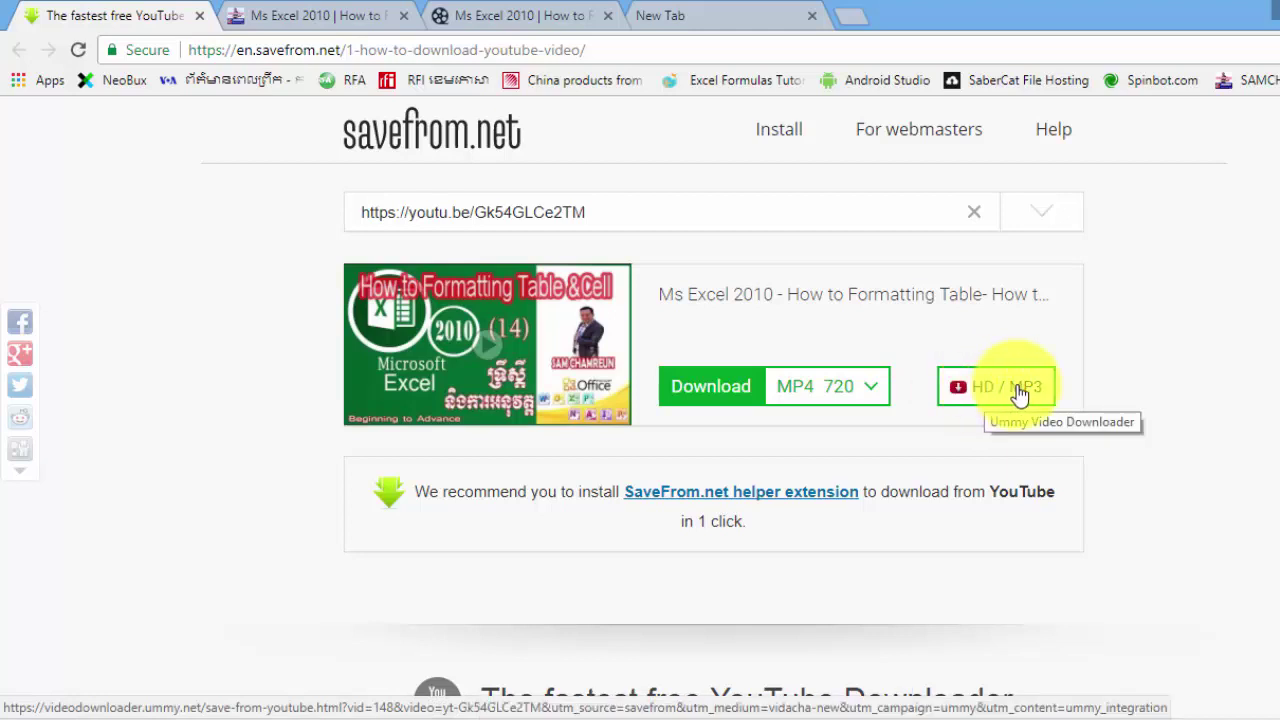
- Check the Mp3Converter conversion and close its failed tab
left_click(726, 14)
left_click(523, 16)
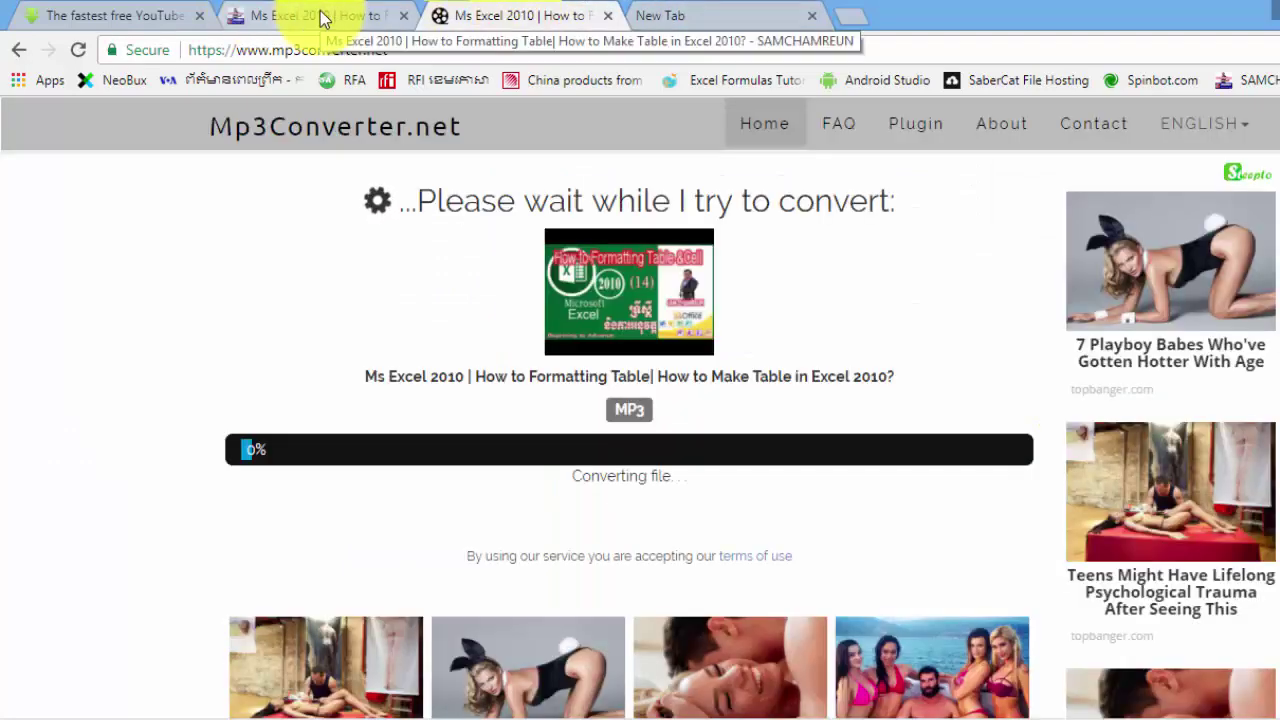
left_click(694, 16)
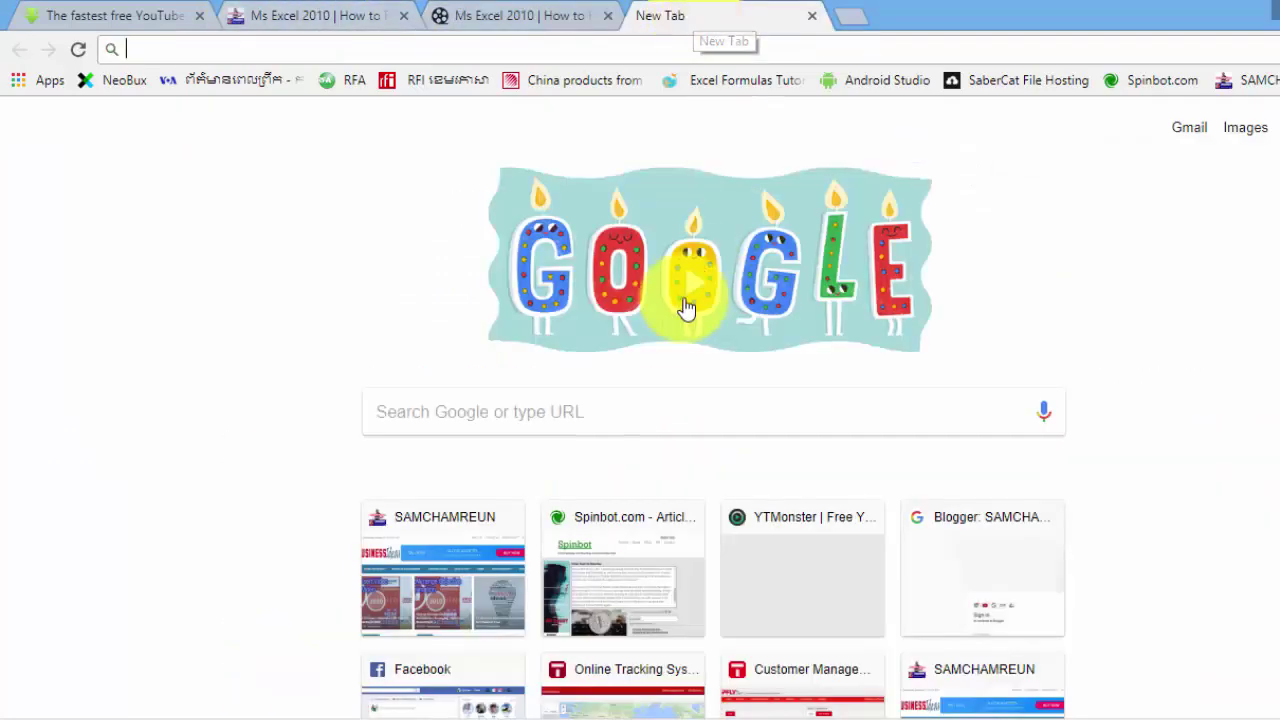
left_click(349, 14)
left_click(515, 15)
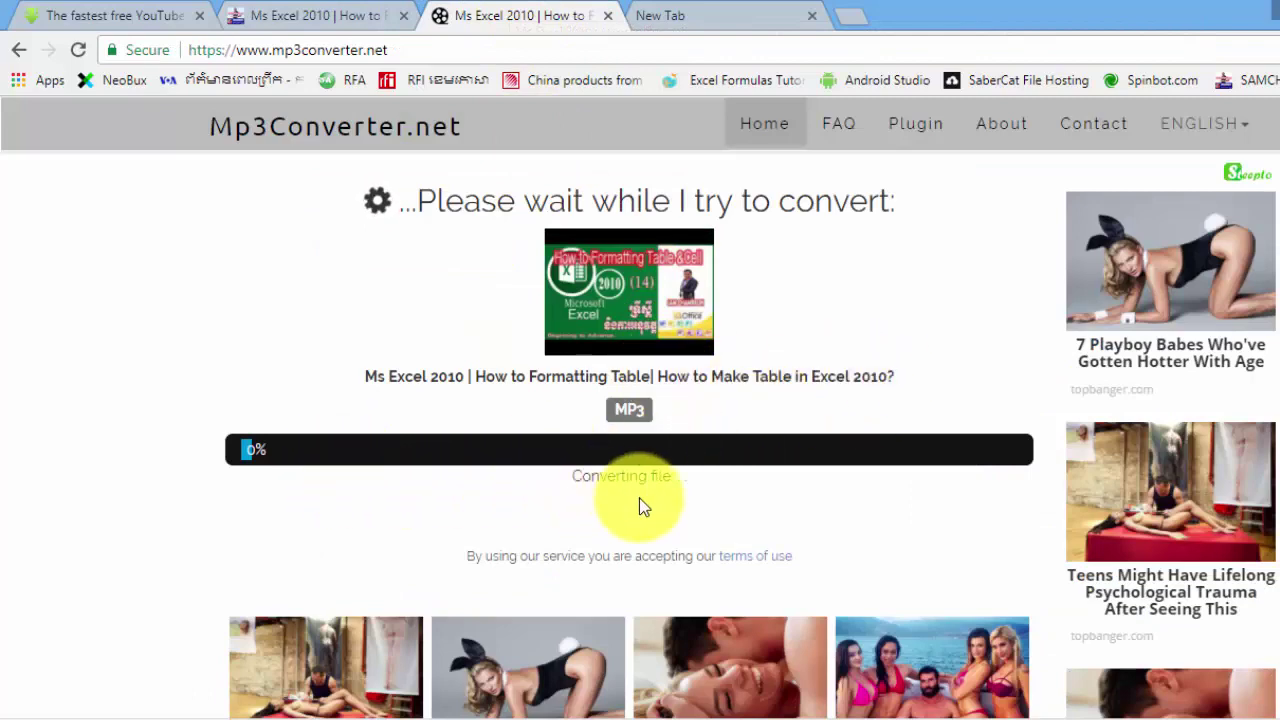
scroll(805, 440, "down", 4)
scroll(799, 444, "up", 4)
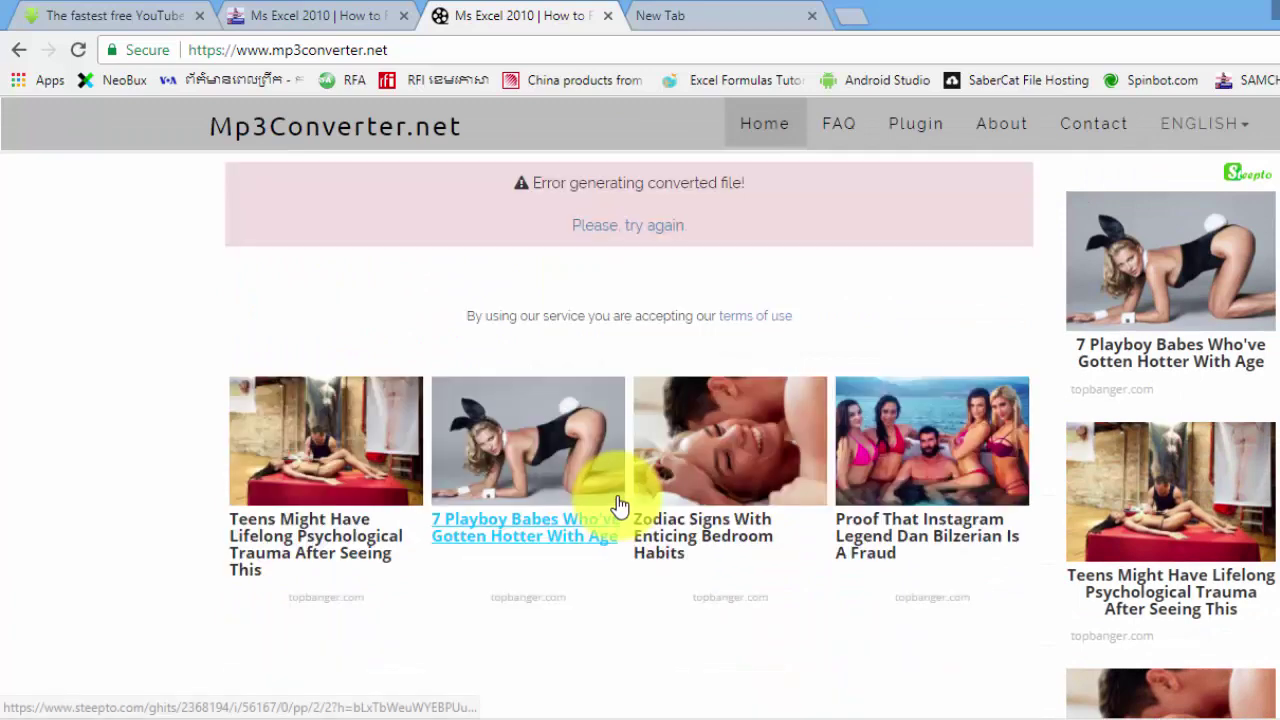
left_click(607, 16)
- Try SaveFrom's MP3 option, dismiss the Ummy installer warning and close its tabs
left_click(100, 16)
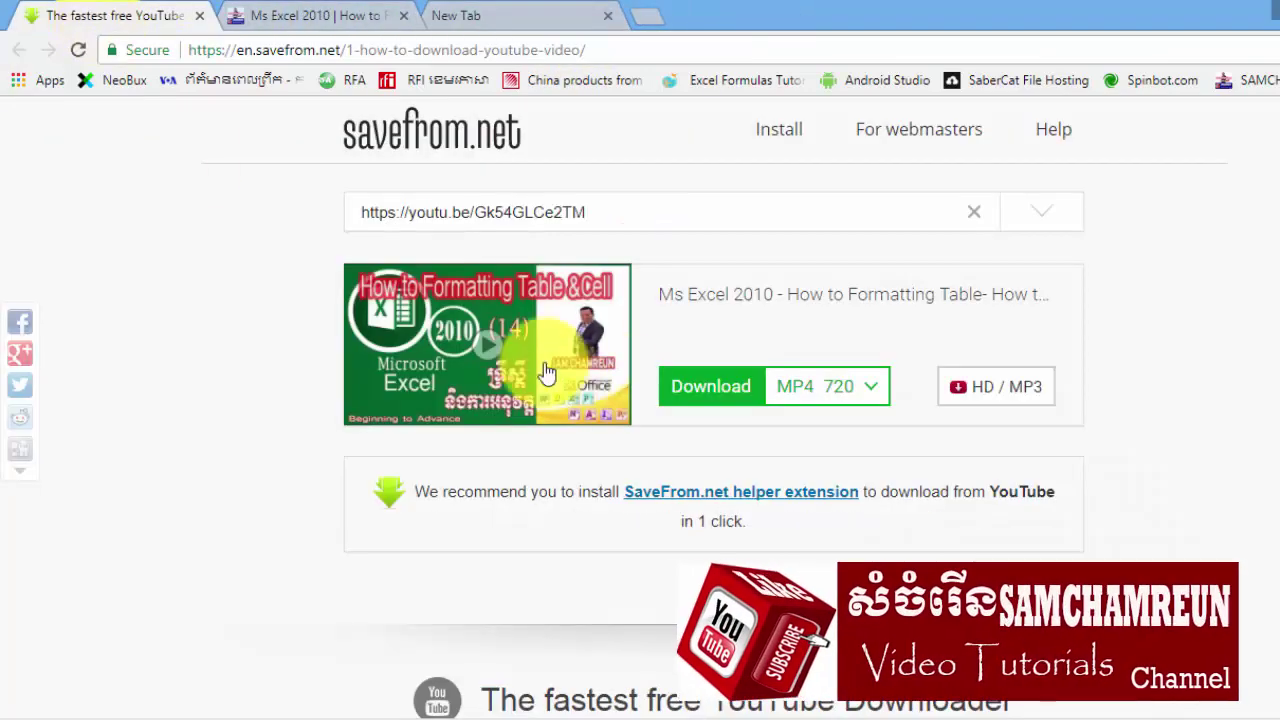
left_click(977, 395)
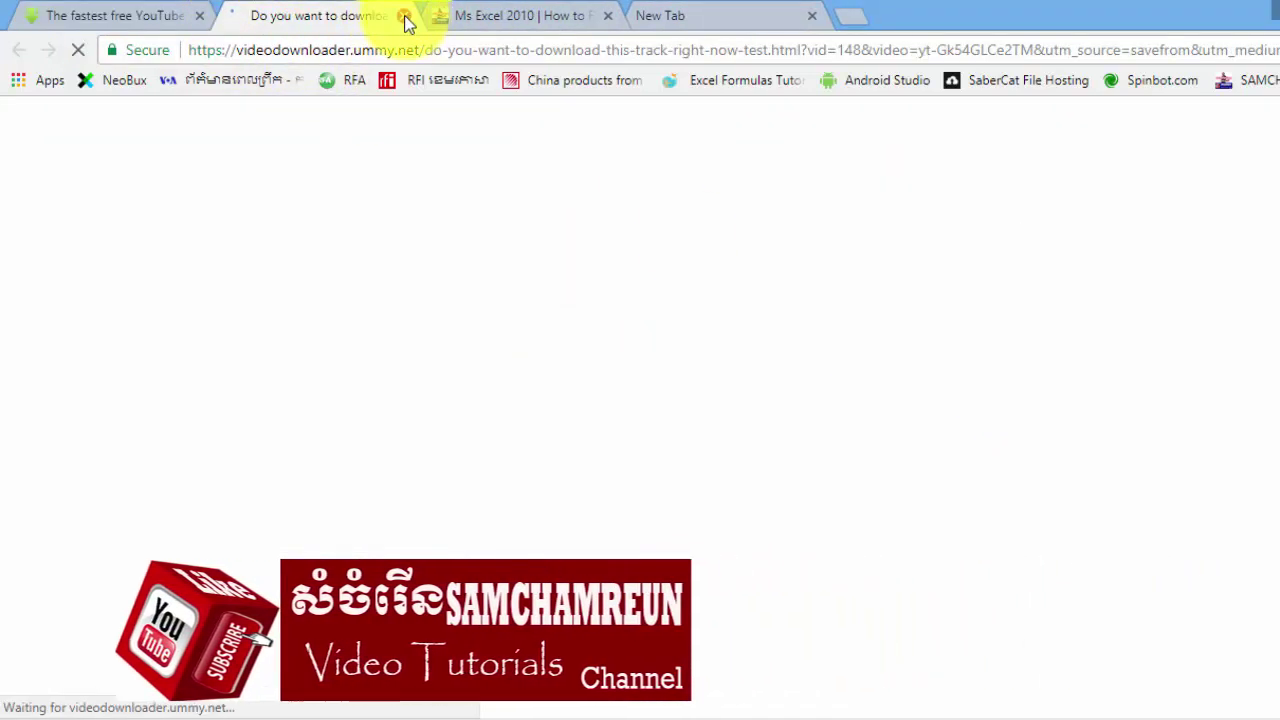
left_click(114, 15)
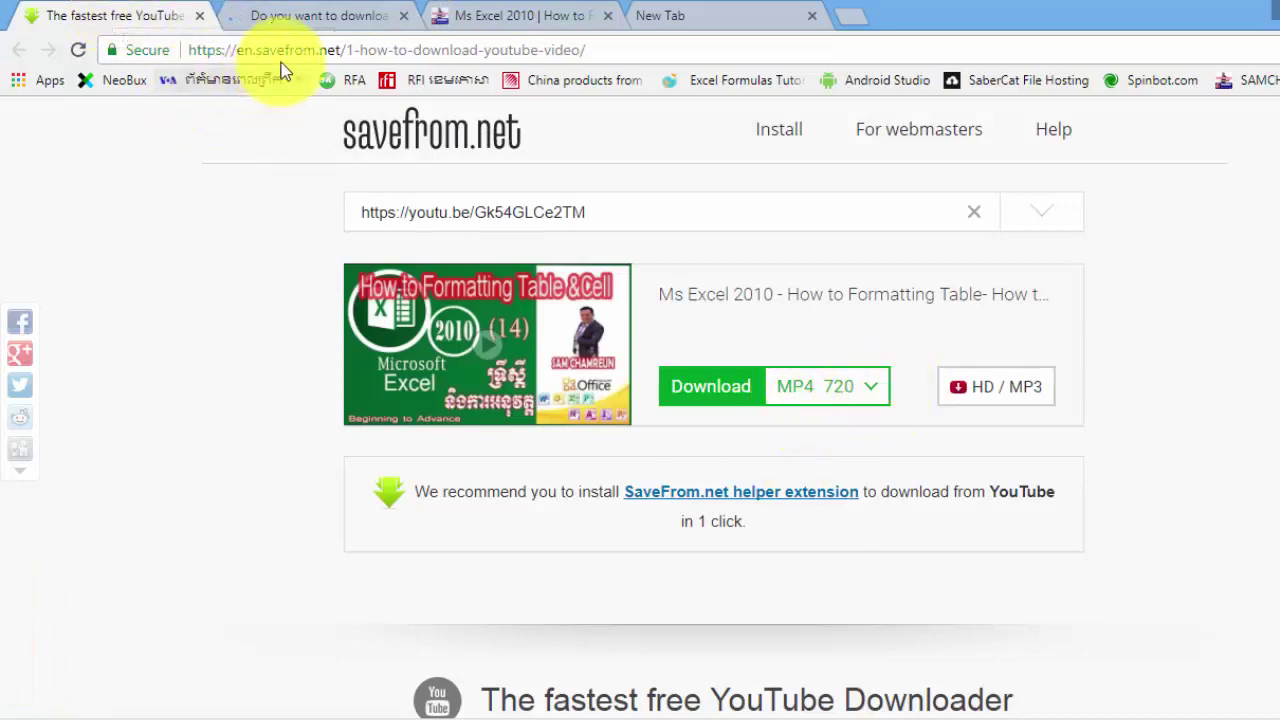
left_click(294, 28)
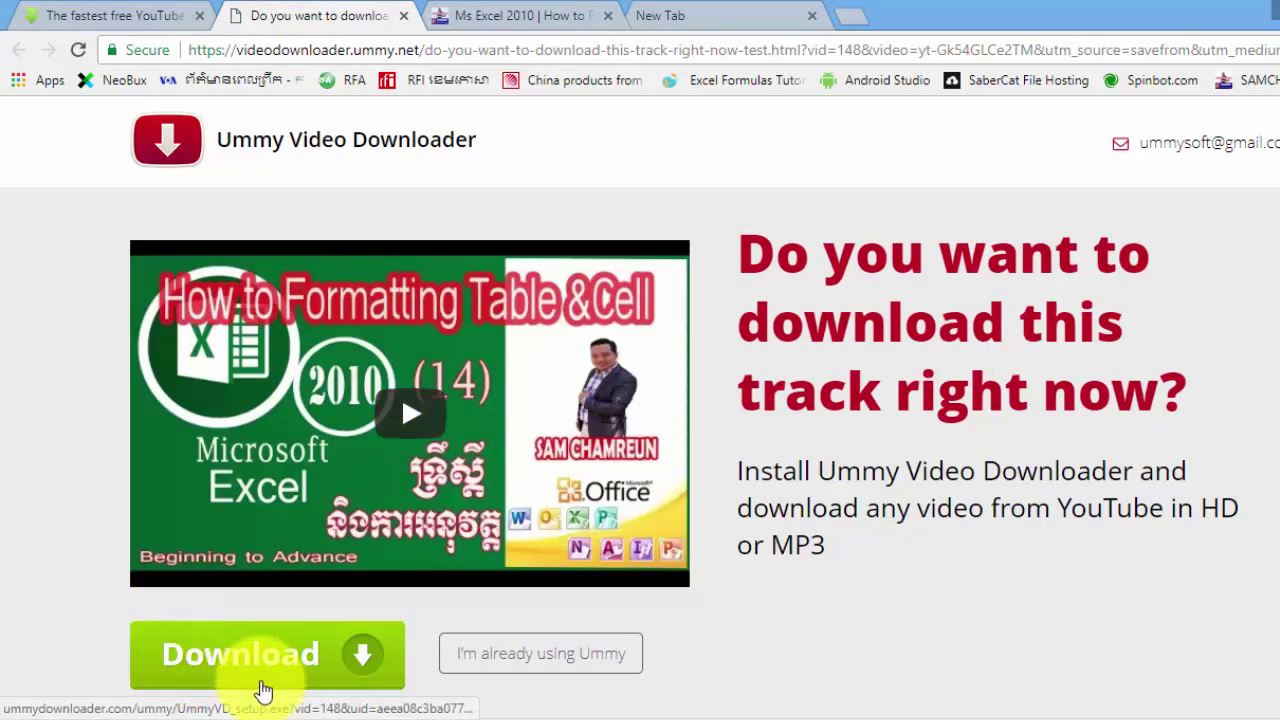
left_click(263, 654)
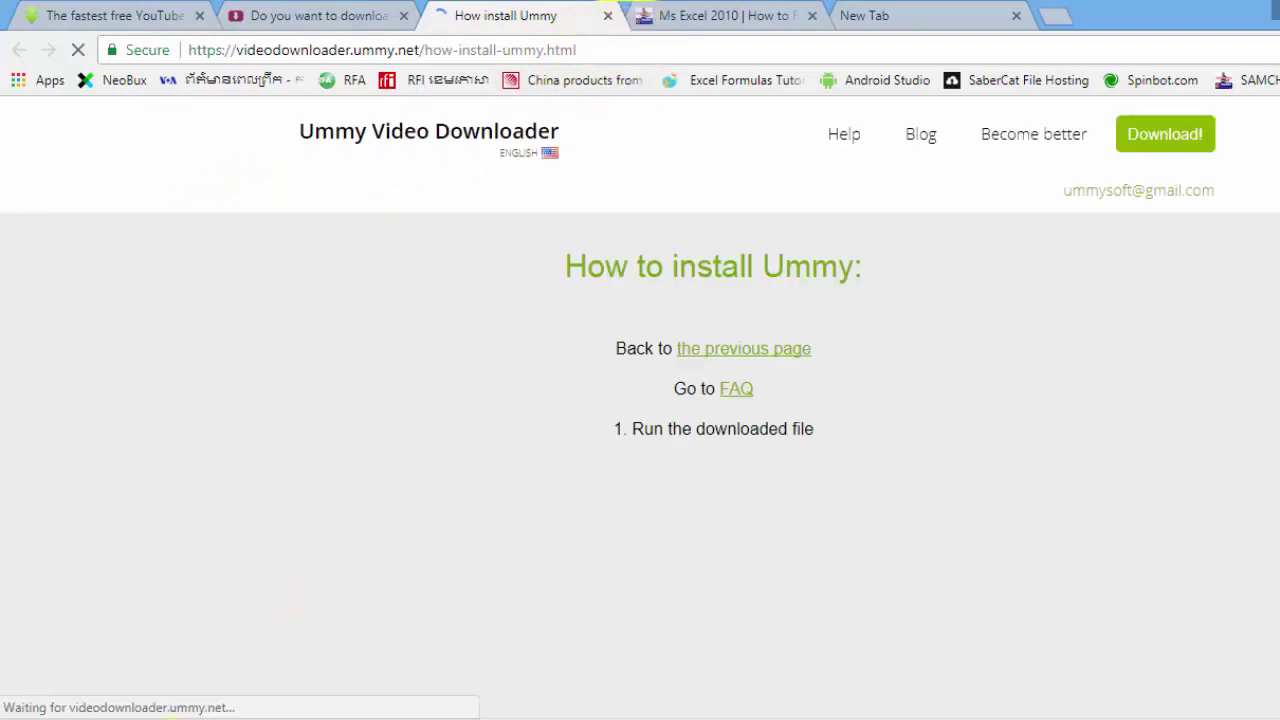
left_click(222, 714)
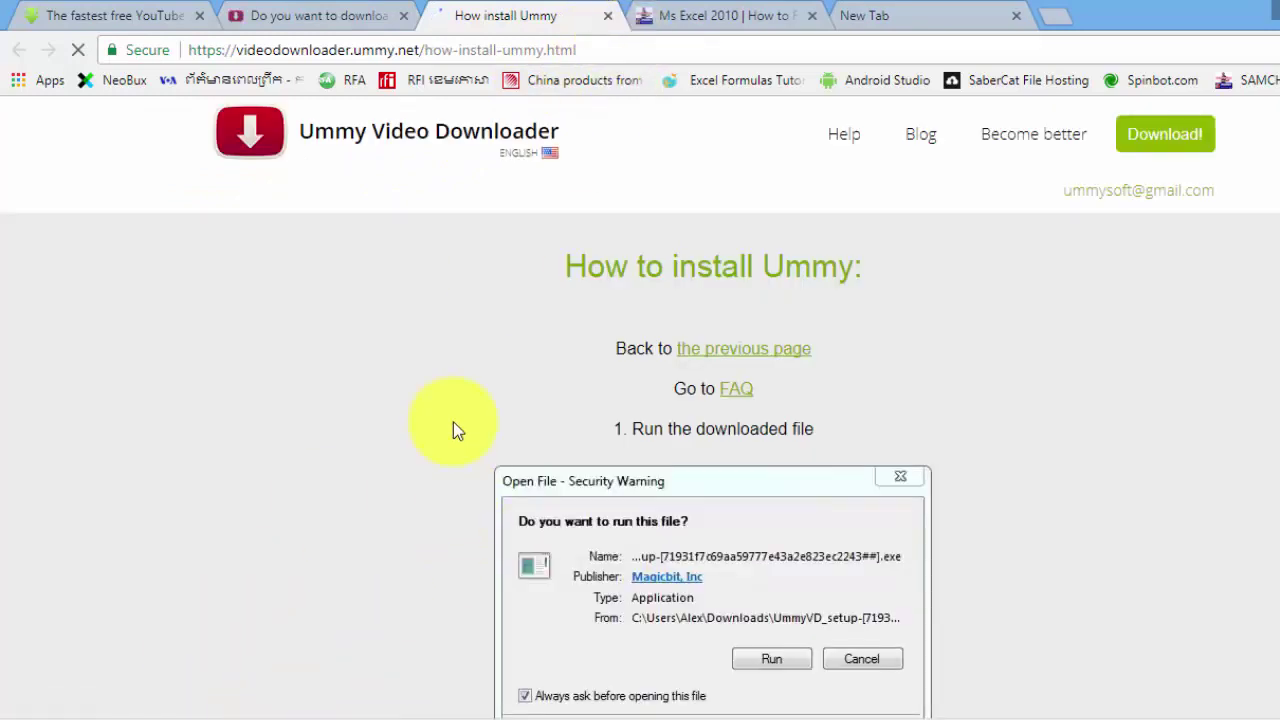
left_click(607, 15)
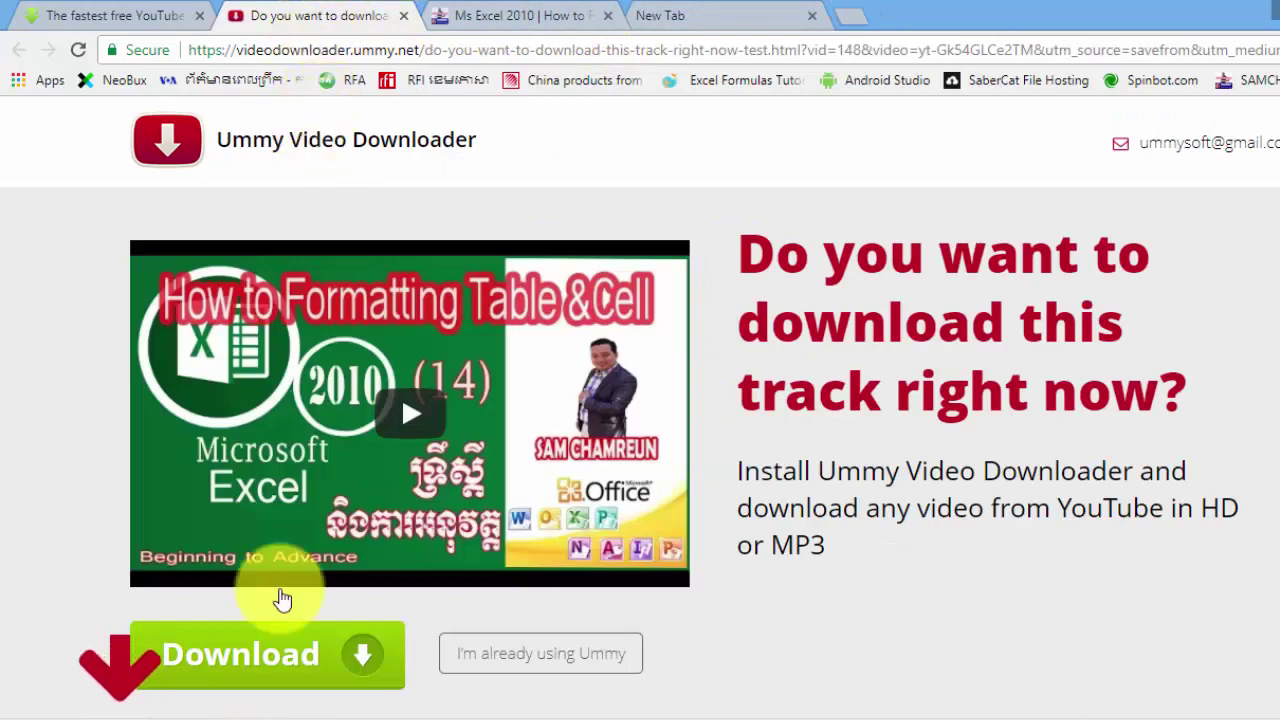
left_click(403, 15)
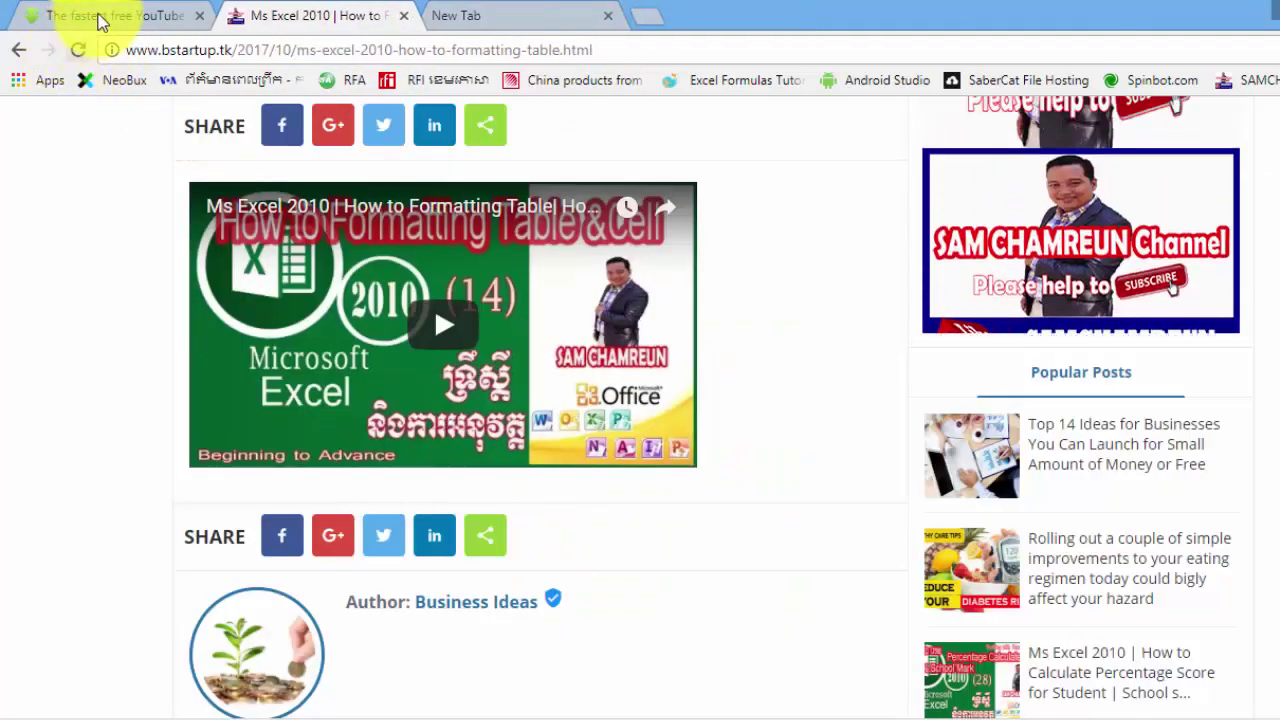
left_click(100, 17)
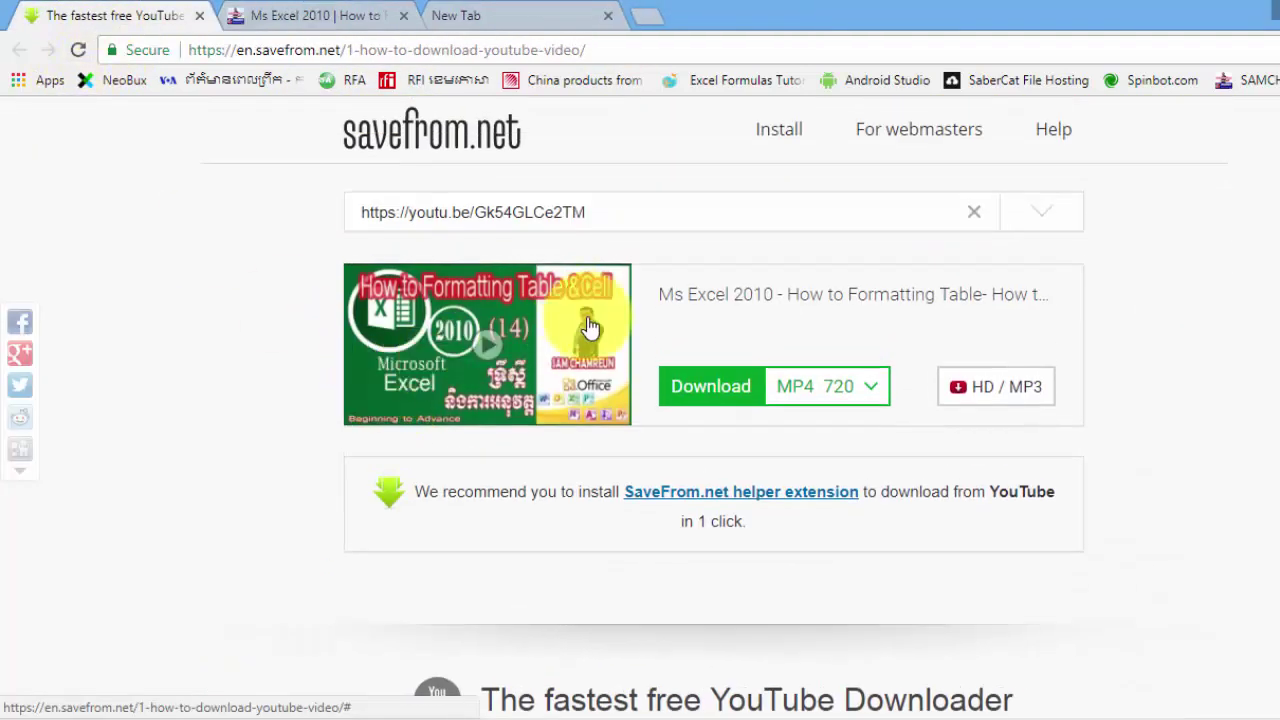
- Search Google for 'converter youtube to mp3' from a new tab
left_click(550, 16)
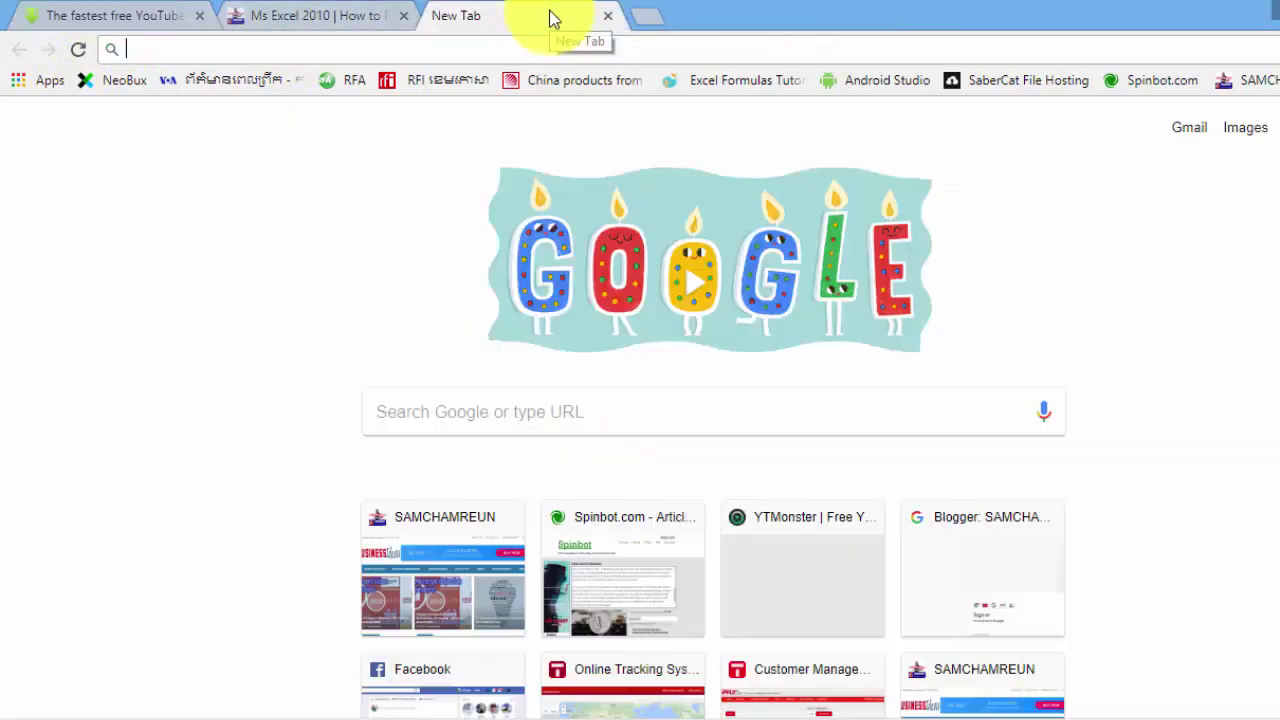
type("c")
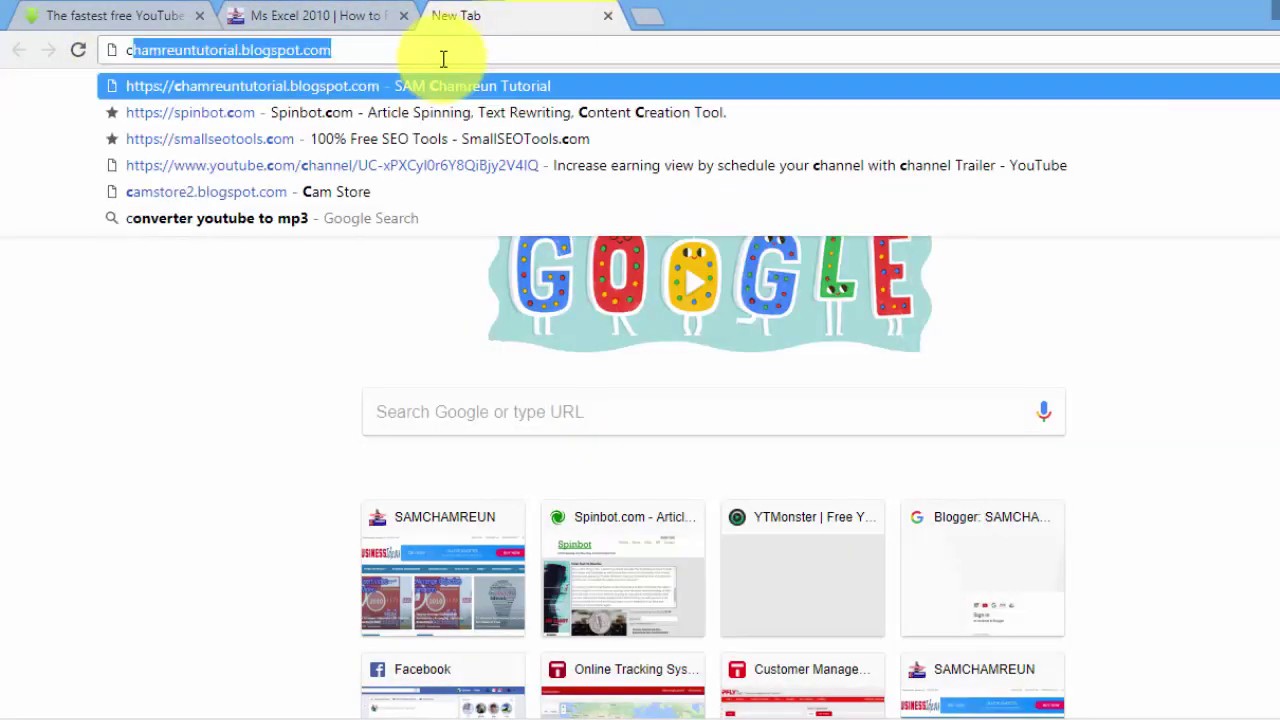
key("BackSpace")
type("m")
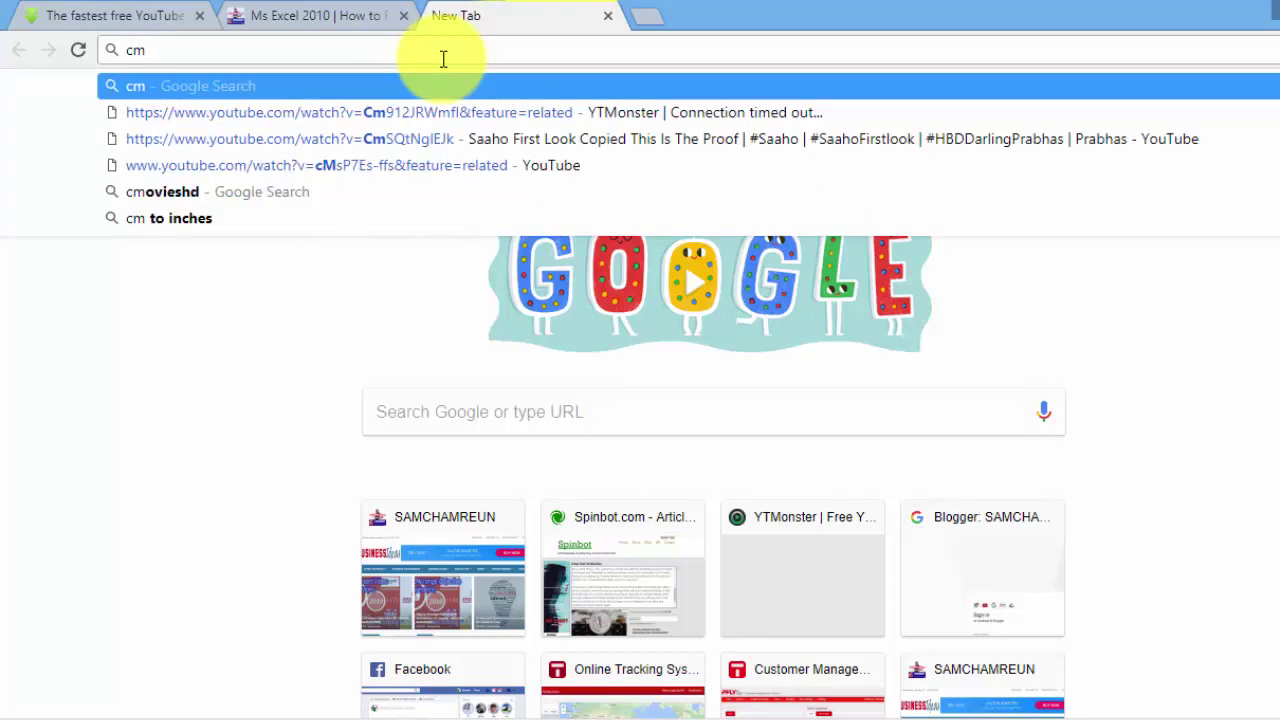
key("BackSpace")
key("BackSpace")
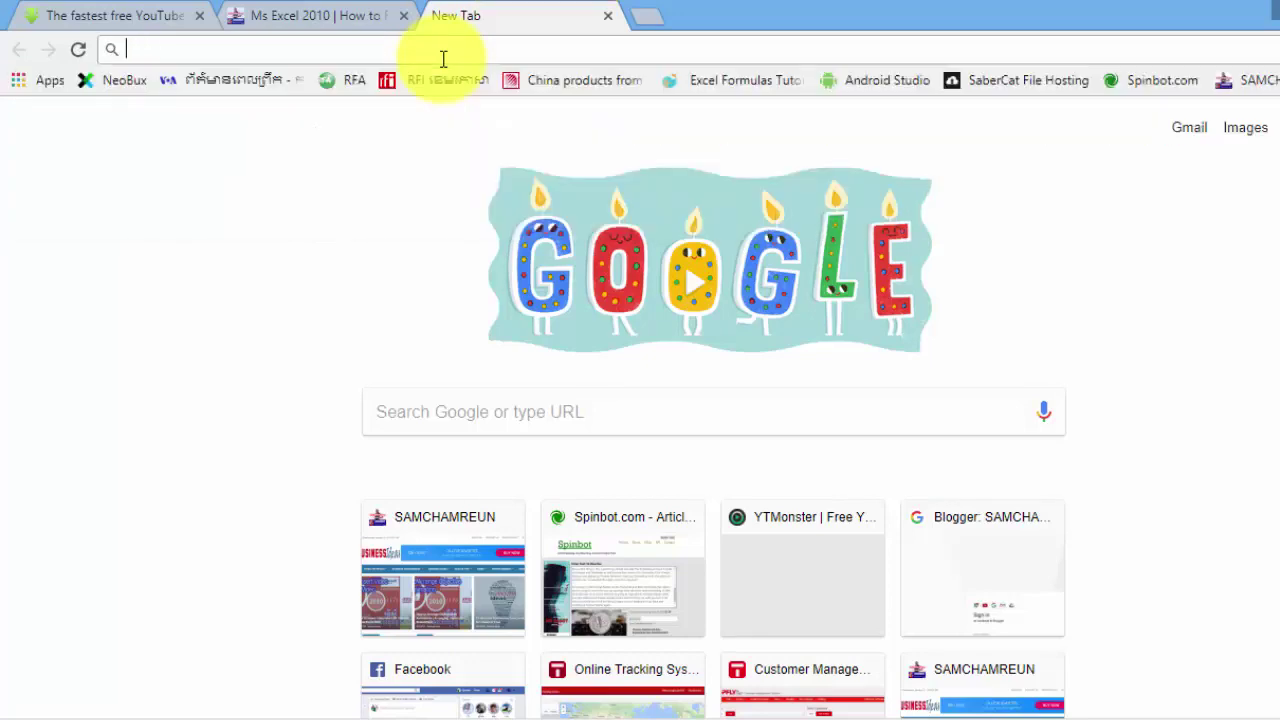
type("con")
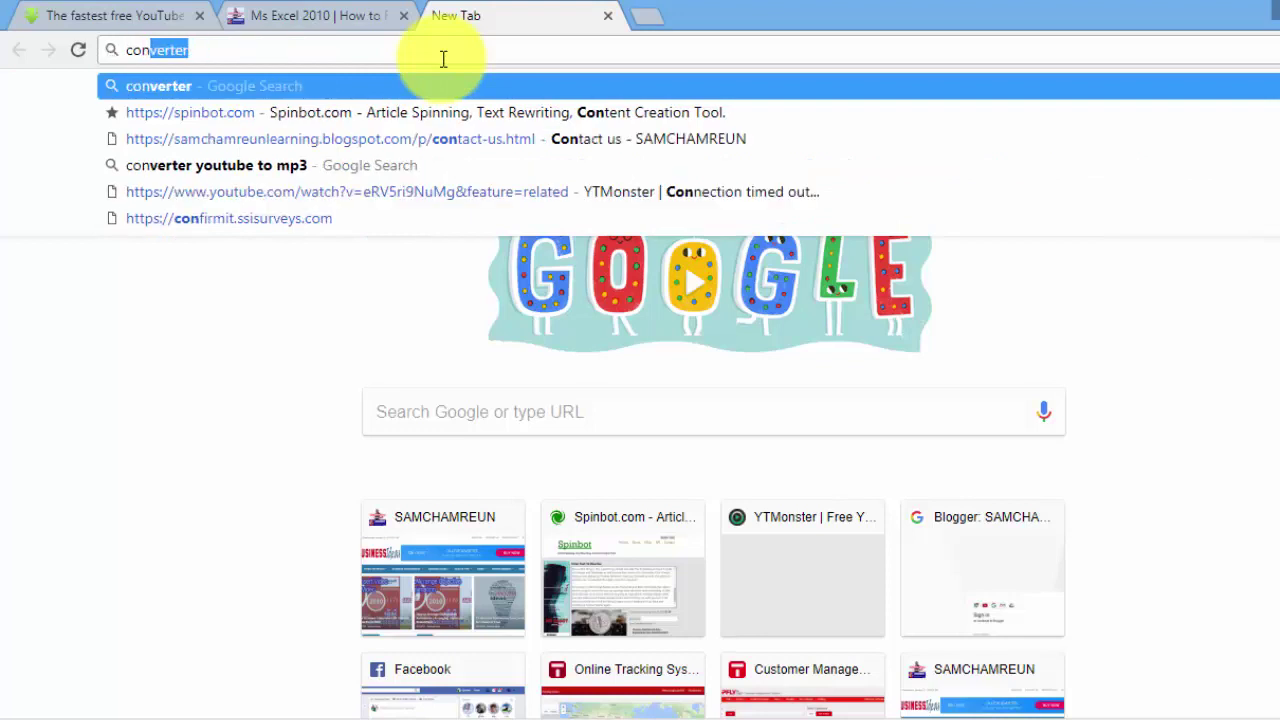
type("=v===")
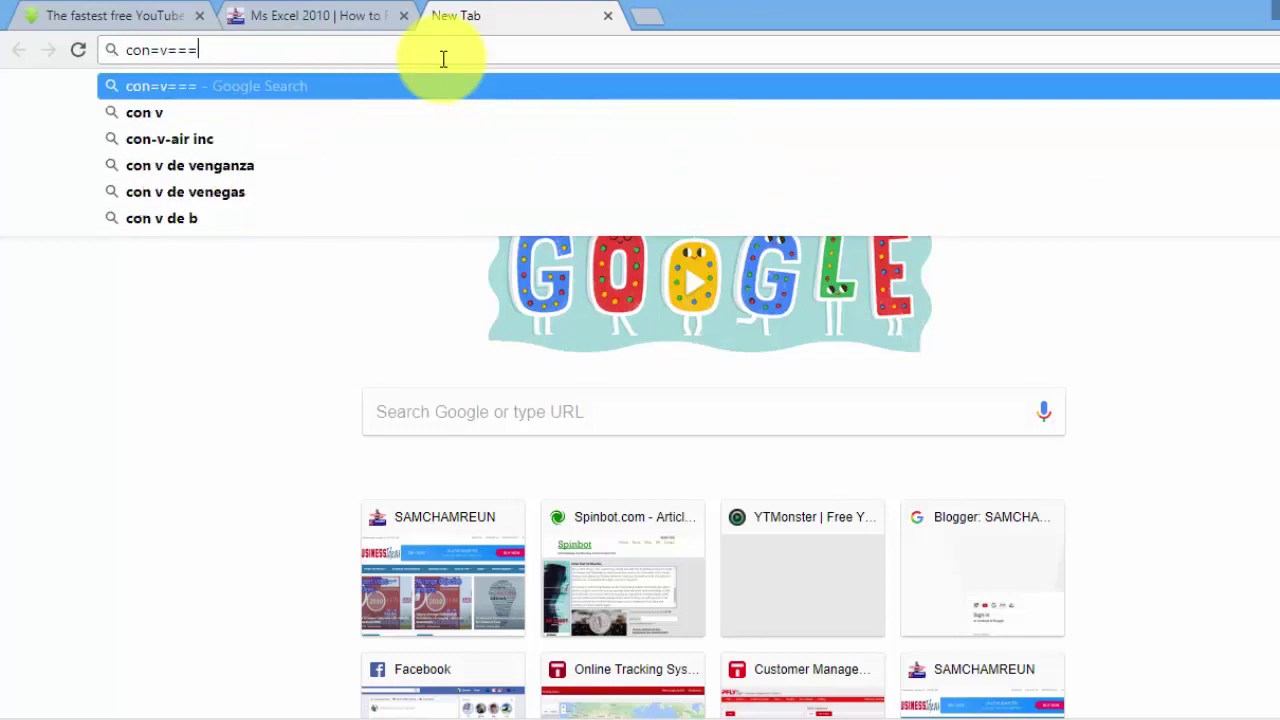
key("BackSpace")
key("BackSpace")
key("BackSpace")
key("BackSpace")
key("BackSpace")
type("v")
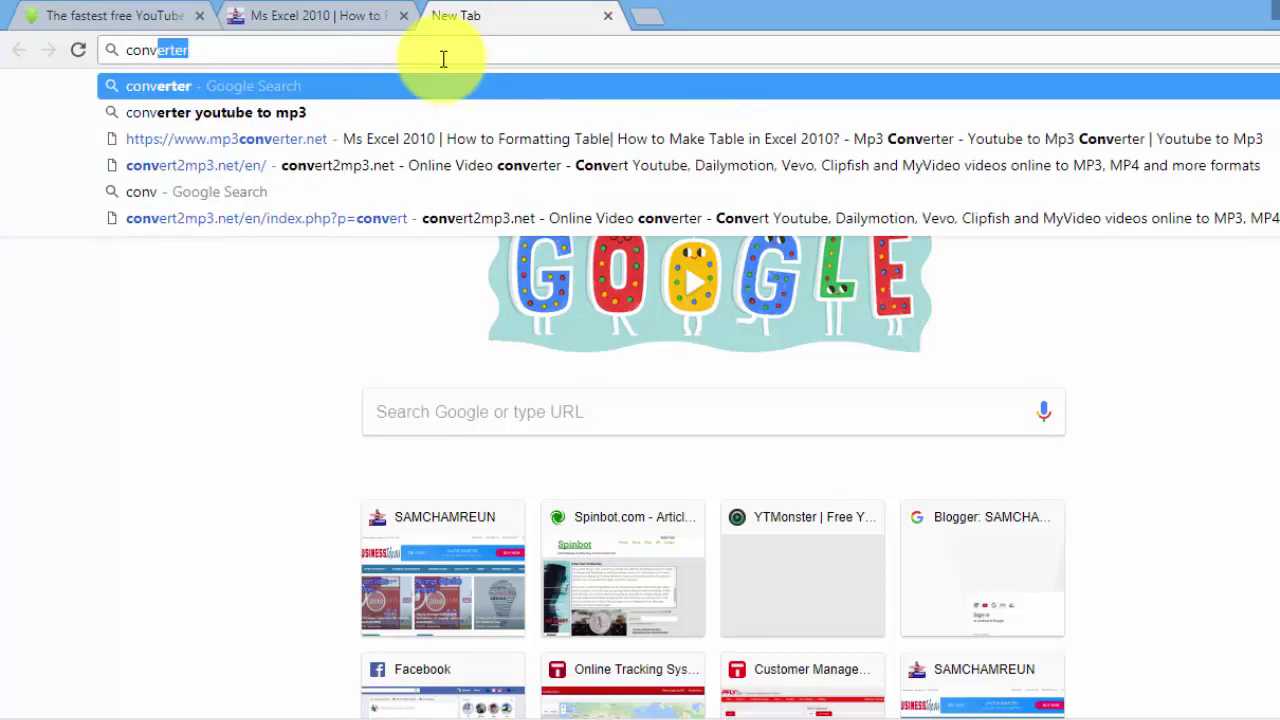
left_click(283, 108)
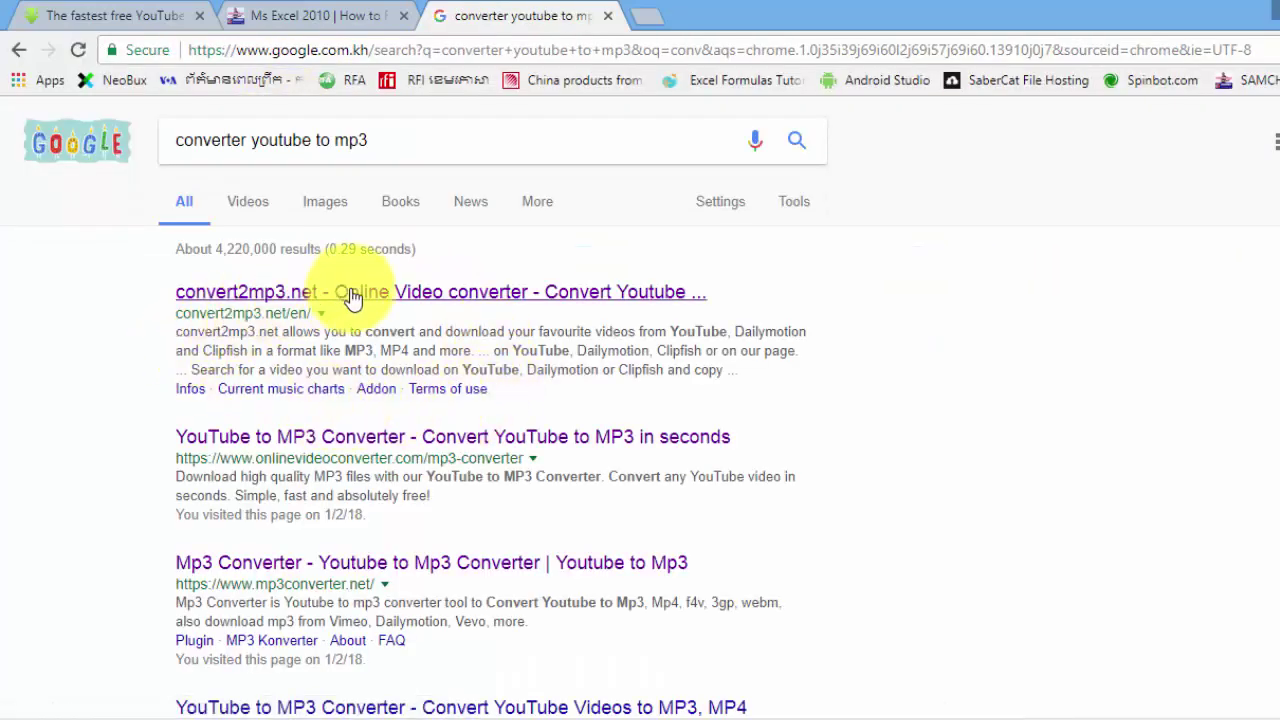
- Open the convert2mp3.net and YouTube to MP3 Converter results in new tabs
right_click(437, 298)
left_click(65, 433)
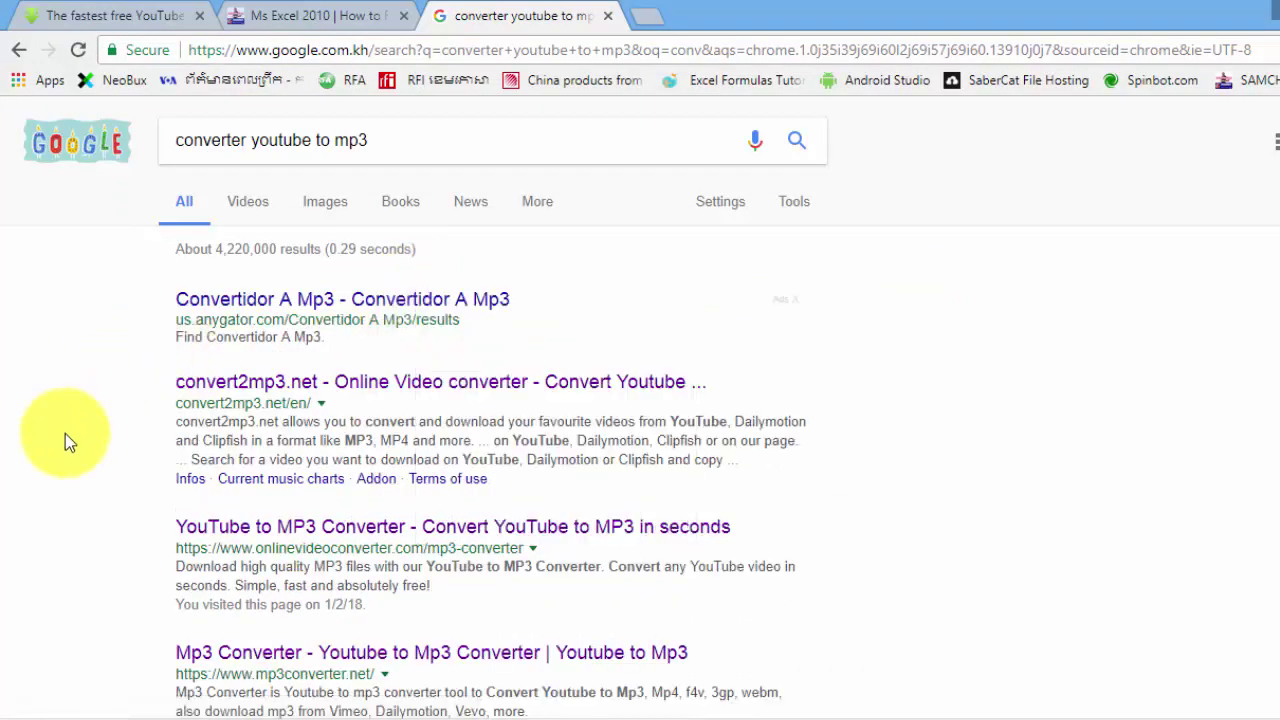
right_click(296, 385)
left_click(349, 399)
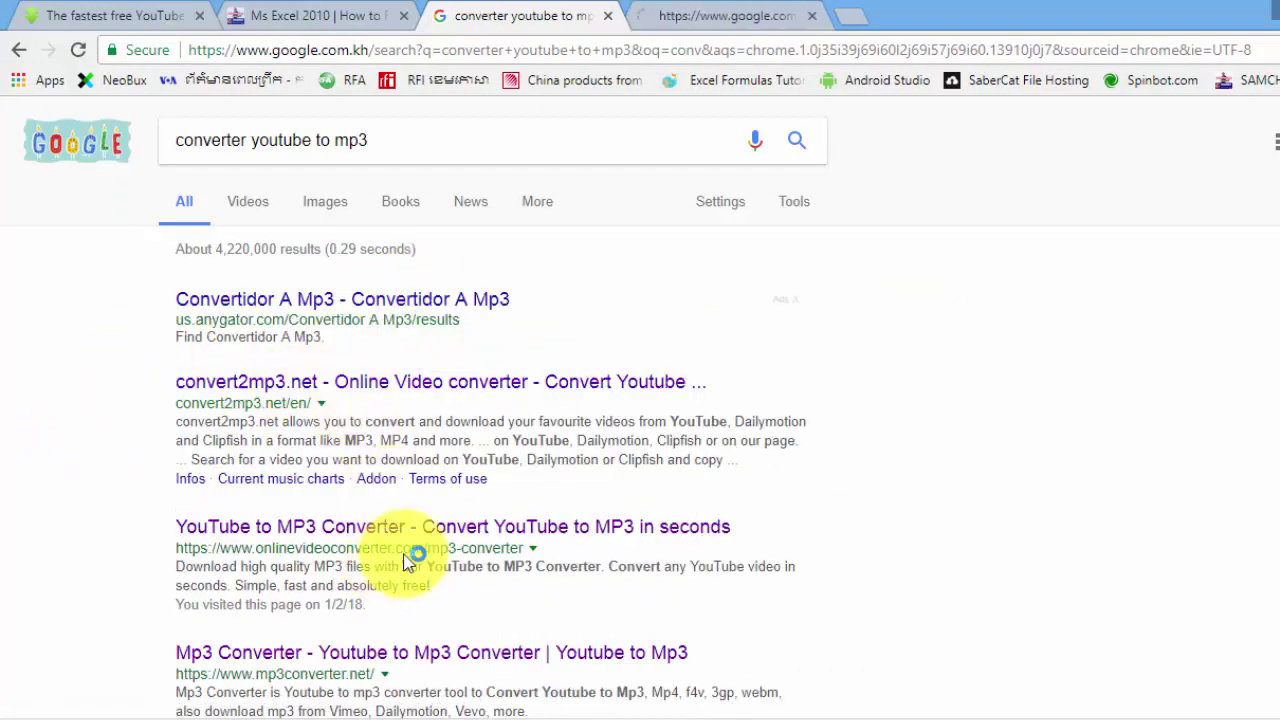
right_click(560, 534)
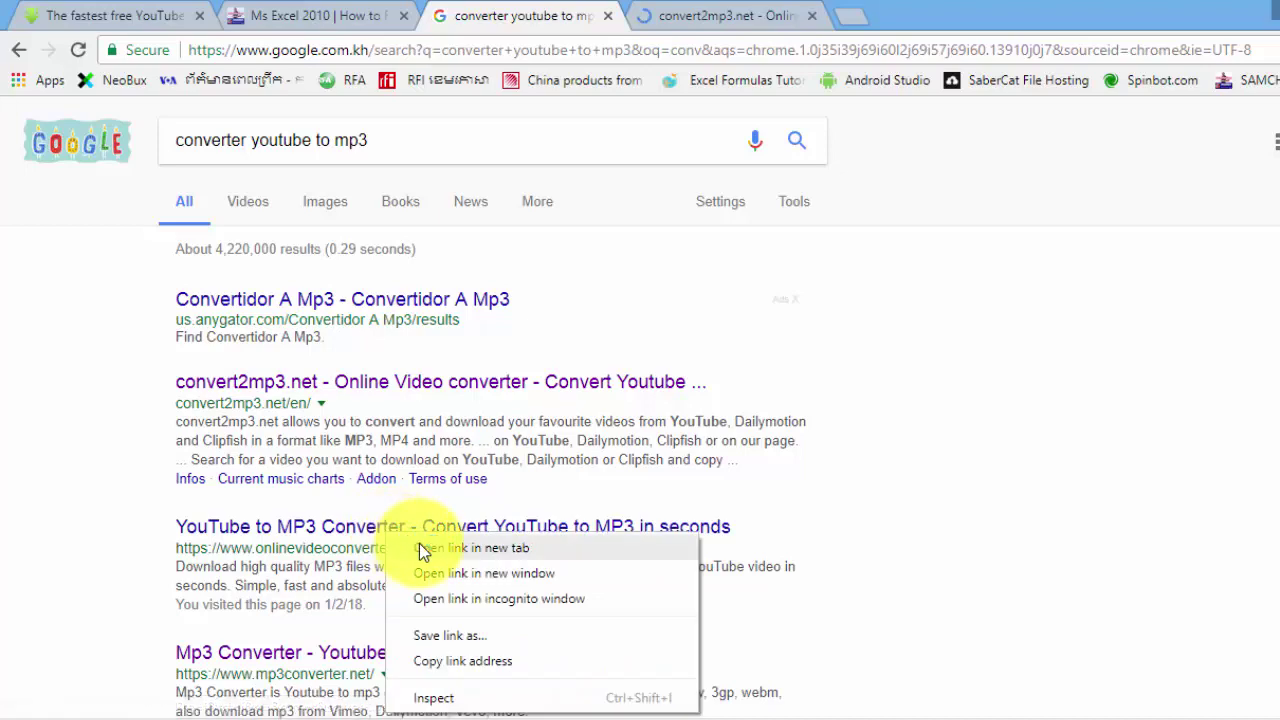
left_click(585, 550)
left_click(725, 15)
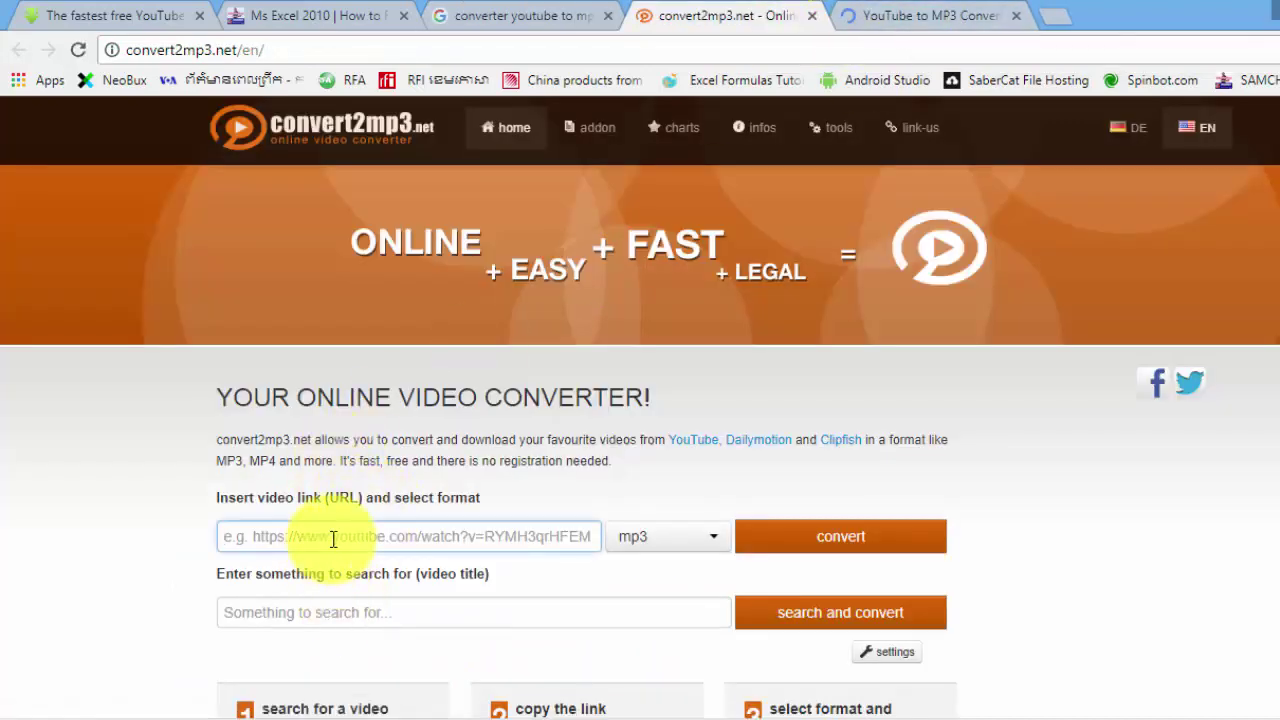
- Paste the YouTube link into the YouTube to MP3 Converter and start the conversion
key("ctrl+v")
key("Return")
left_click(785, 16)
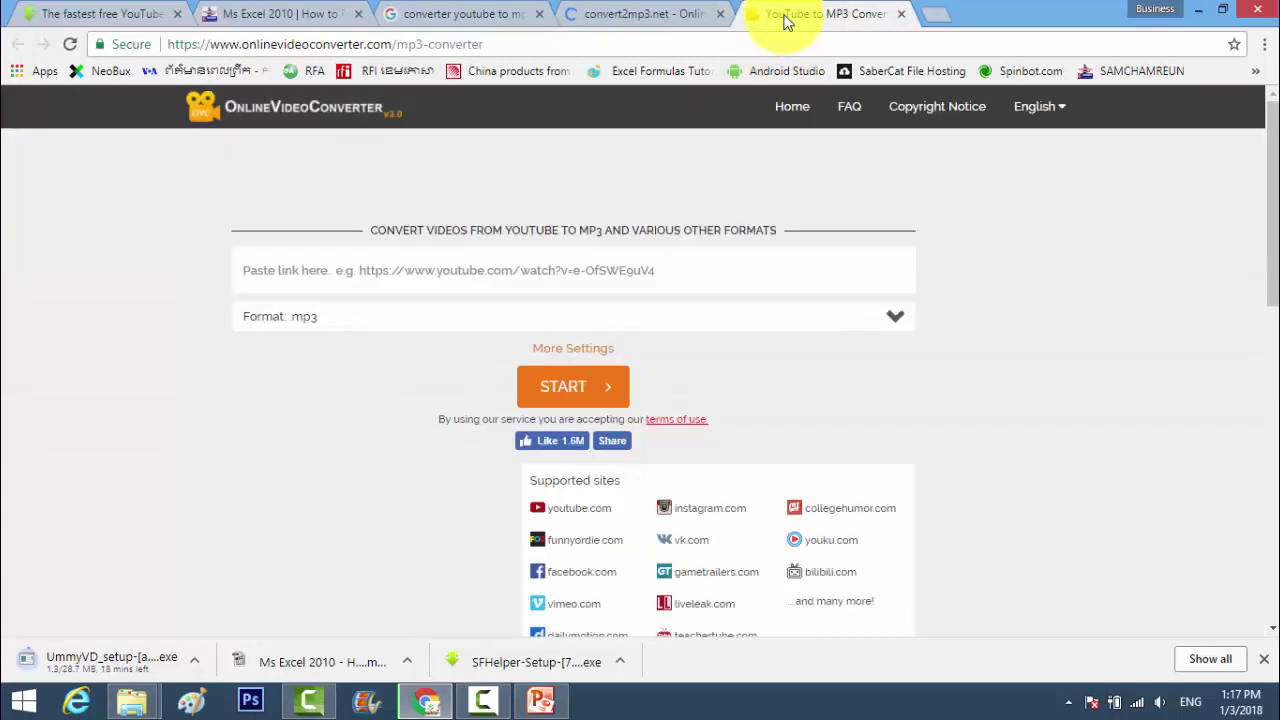
left_click(409, 276)
type("https://youtu.be/Gk54GLCe2TM")
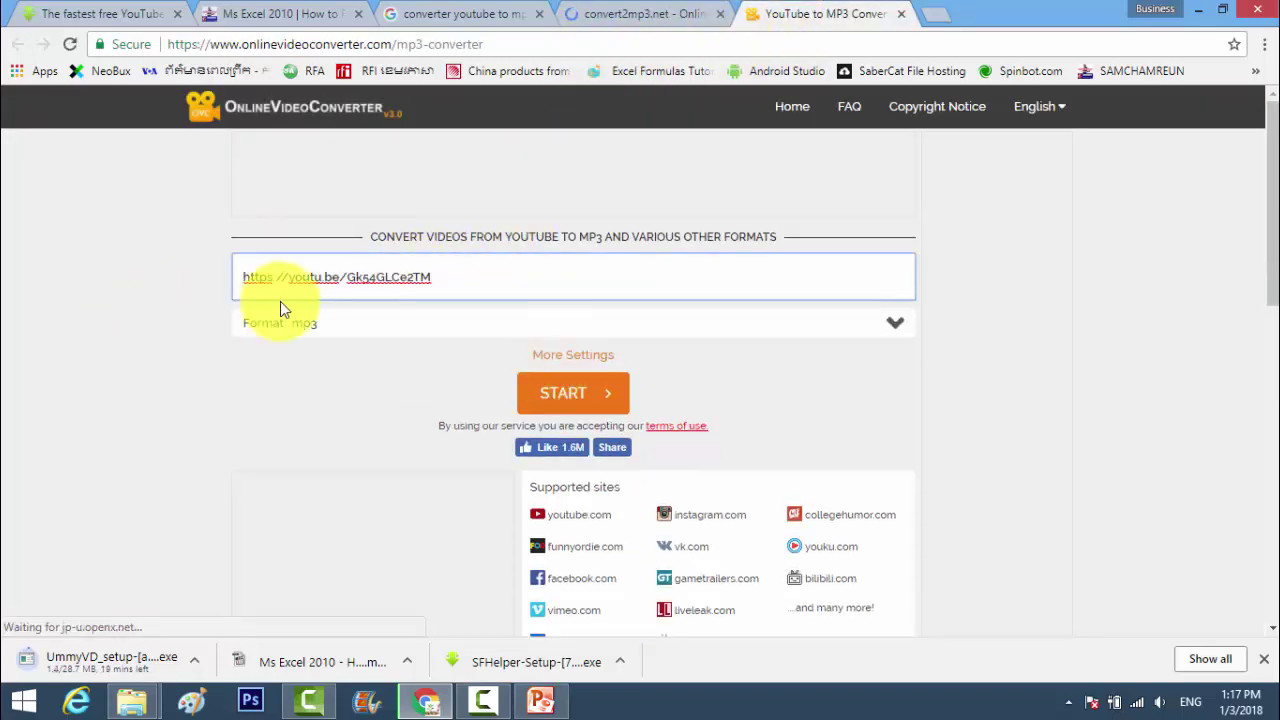
left_click(610, 392)
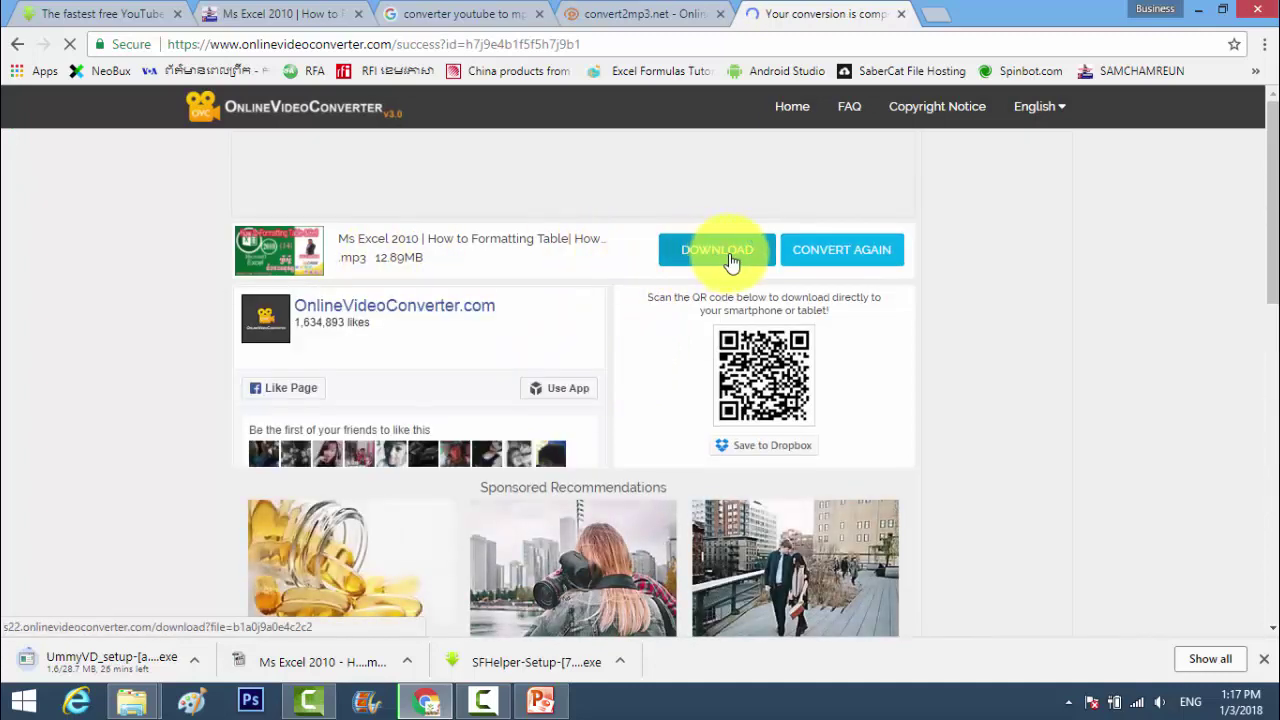
- Download the converted 12.89 MB MP3 file
left_click(731, 259)
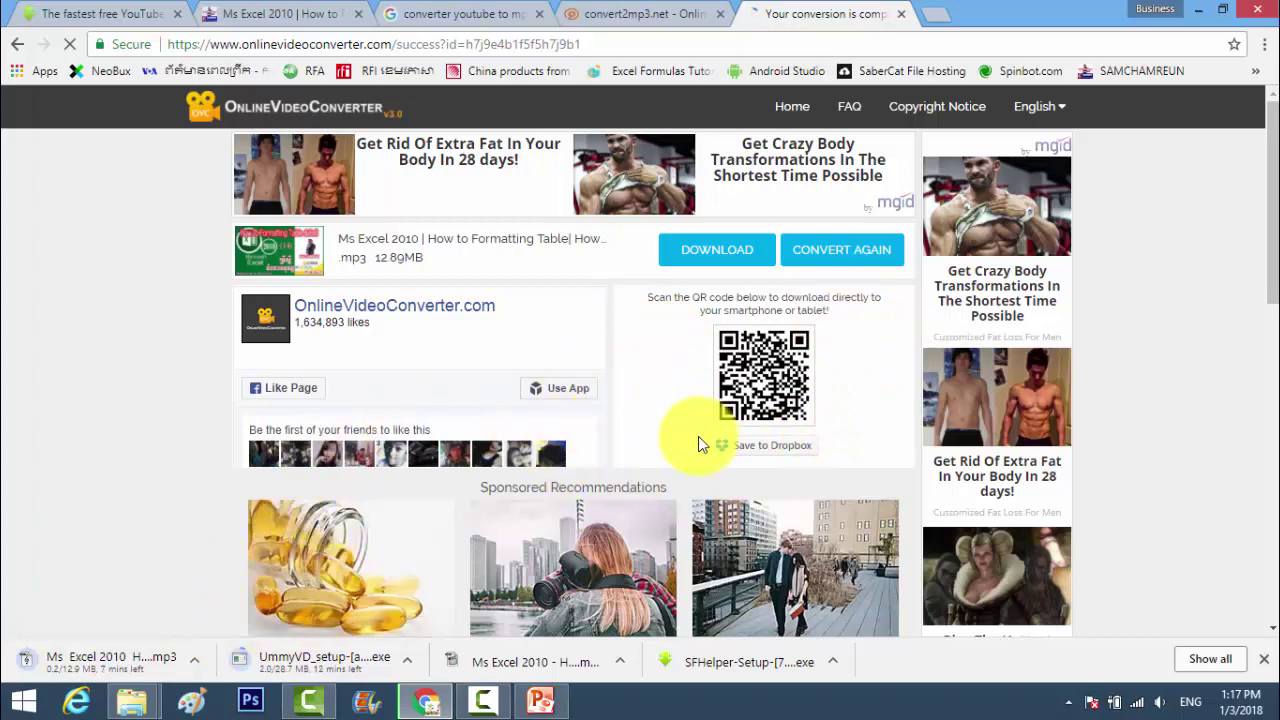
scroll(698, 436, "down", 3)
scroll(698, 440, "up", 3)
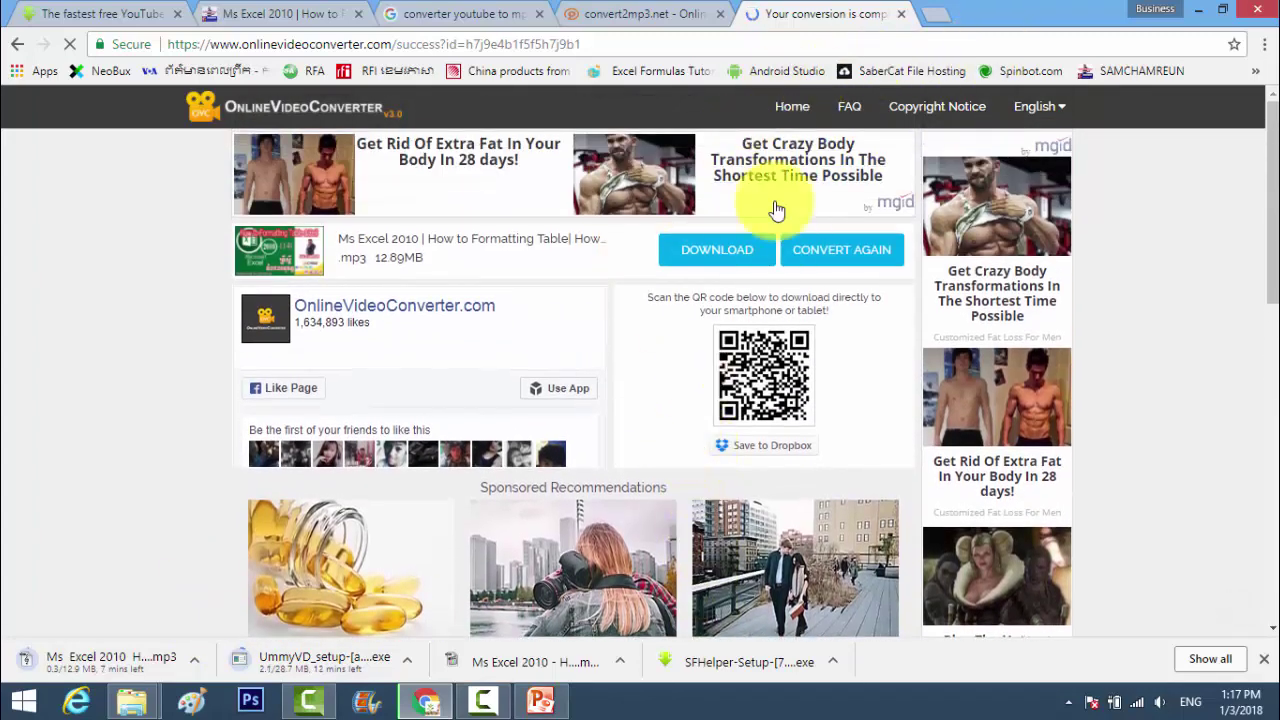
scroll(631, 286, "down", 2)
scroll(631, 286, "up", 2)
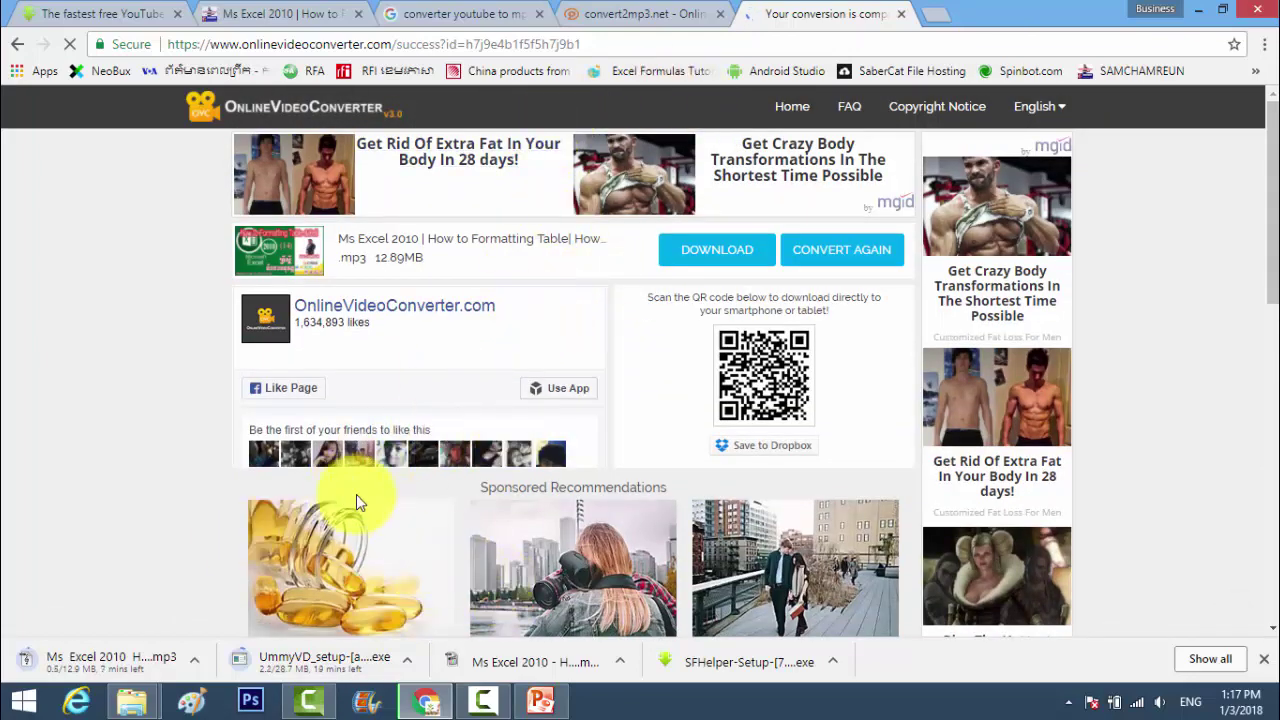
- Cycle through the converter tabs until the Excel table-formatting MP3 finishes downloading to Downloads
scroll(560, 375, "down", 3)
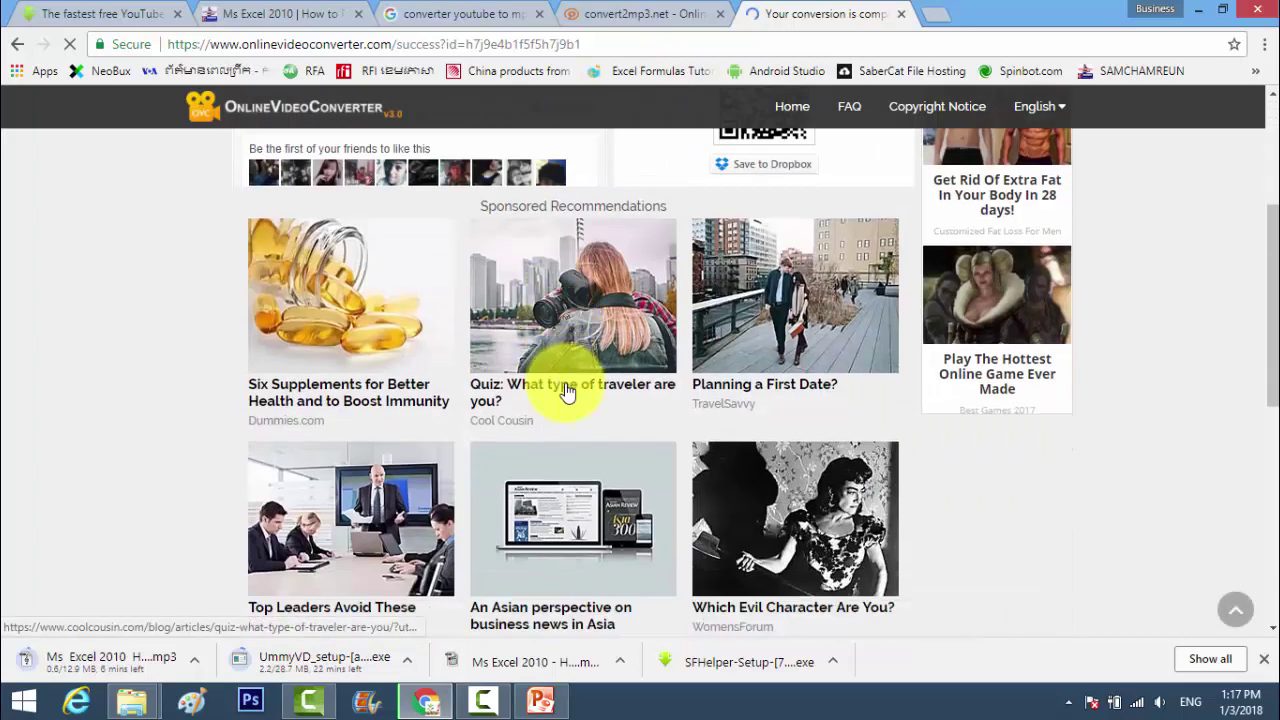
scroll(567, 390, "up", 3)
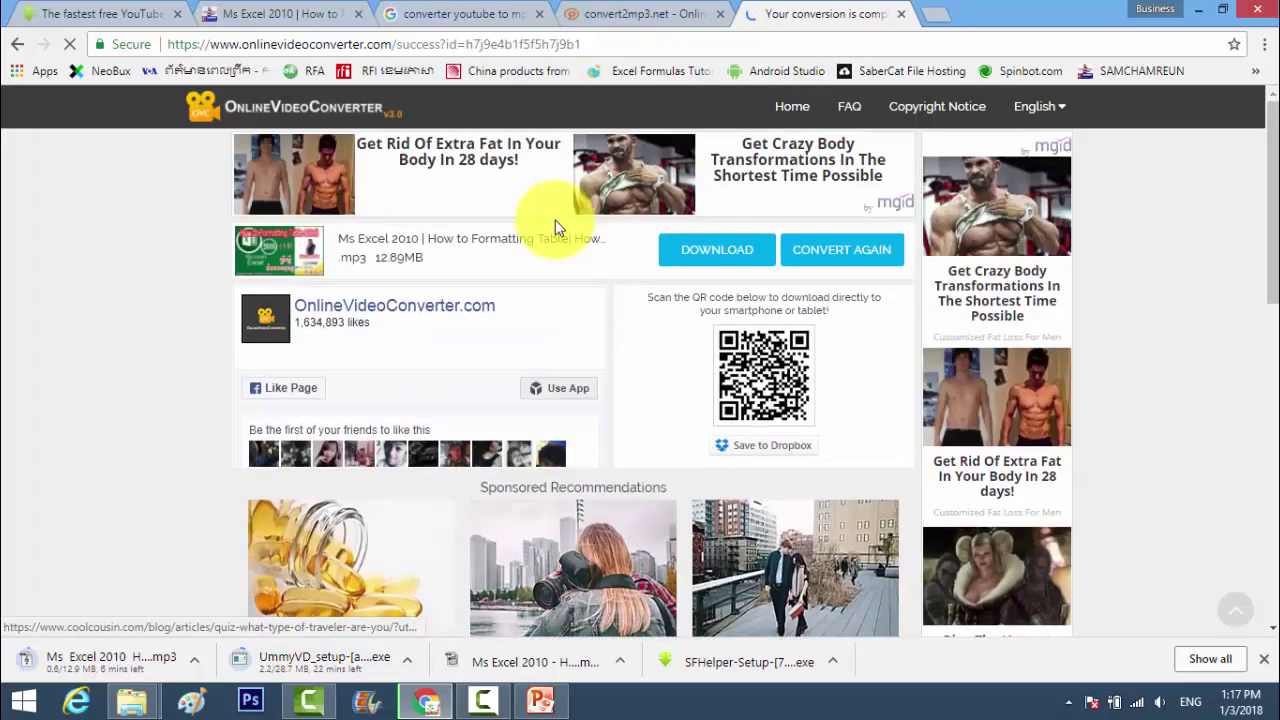
left_click(644, 17)
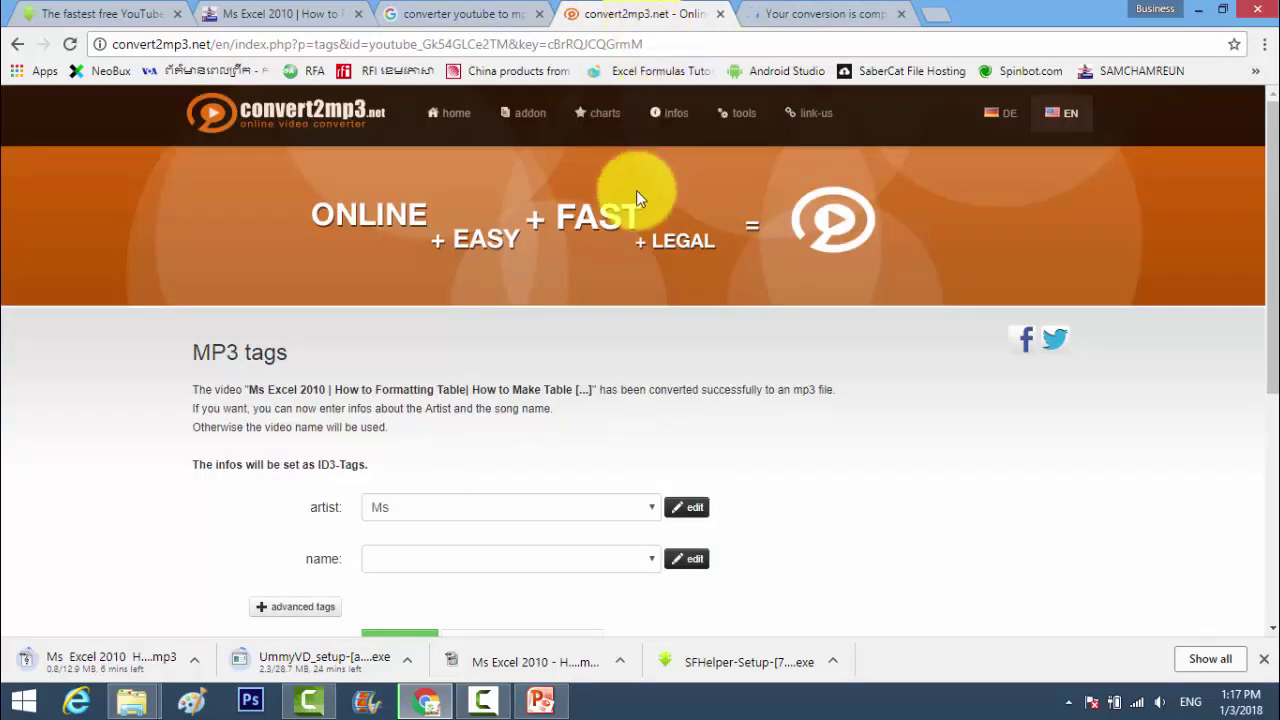
scroll(628, 230, "down", 4)
scroll(435, 310, "up", 2)
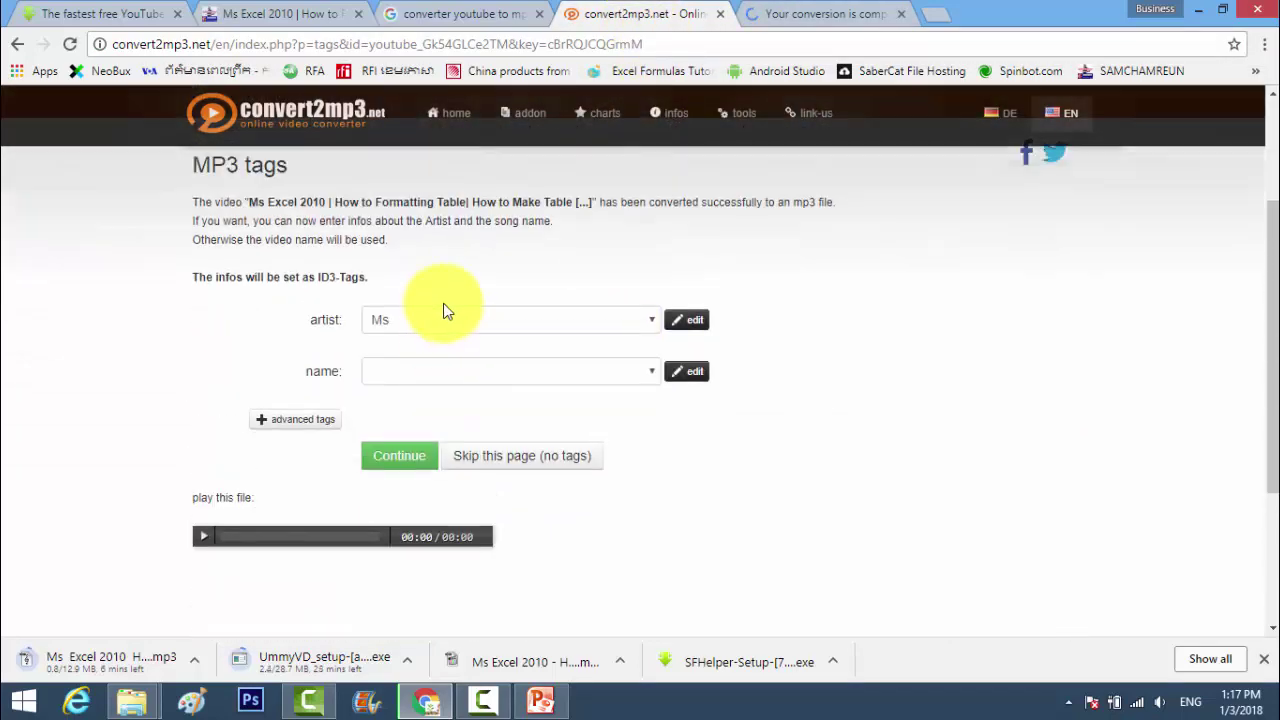
scroll(443, 310, "up", 1)
left_click(428, 14)
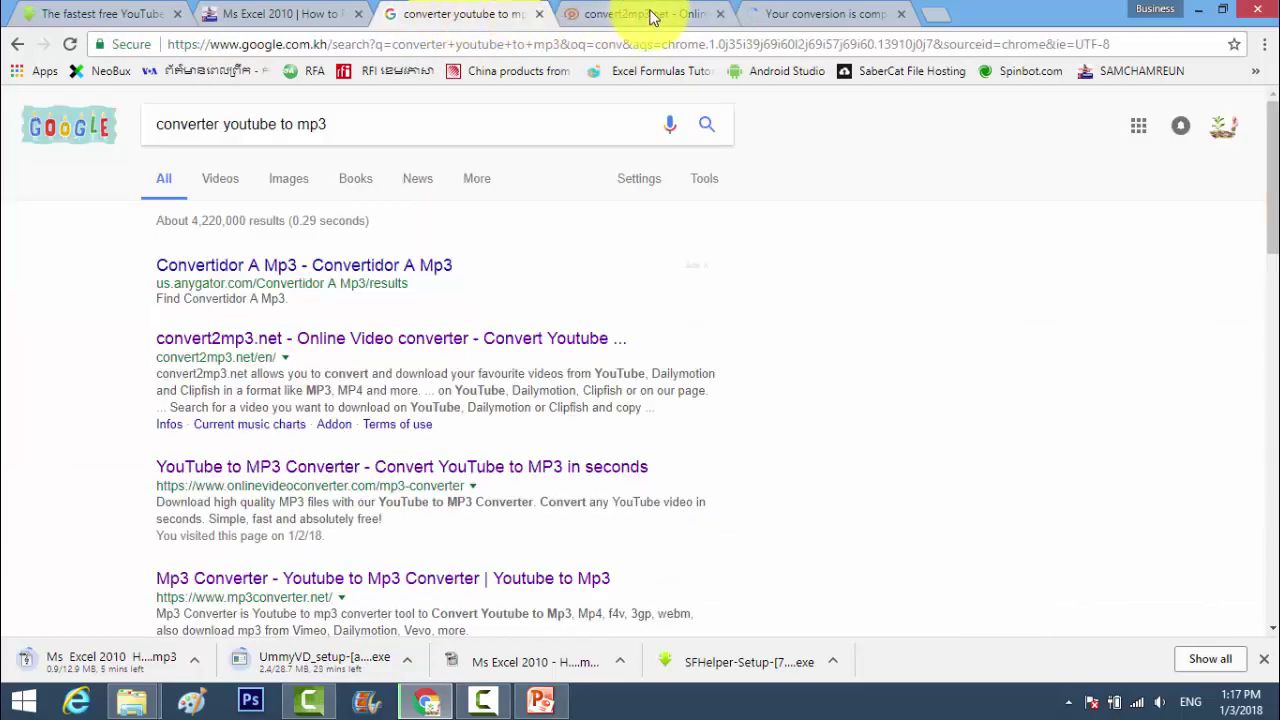
left_click(651, 17)
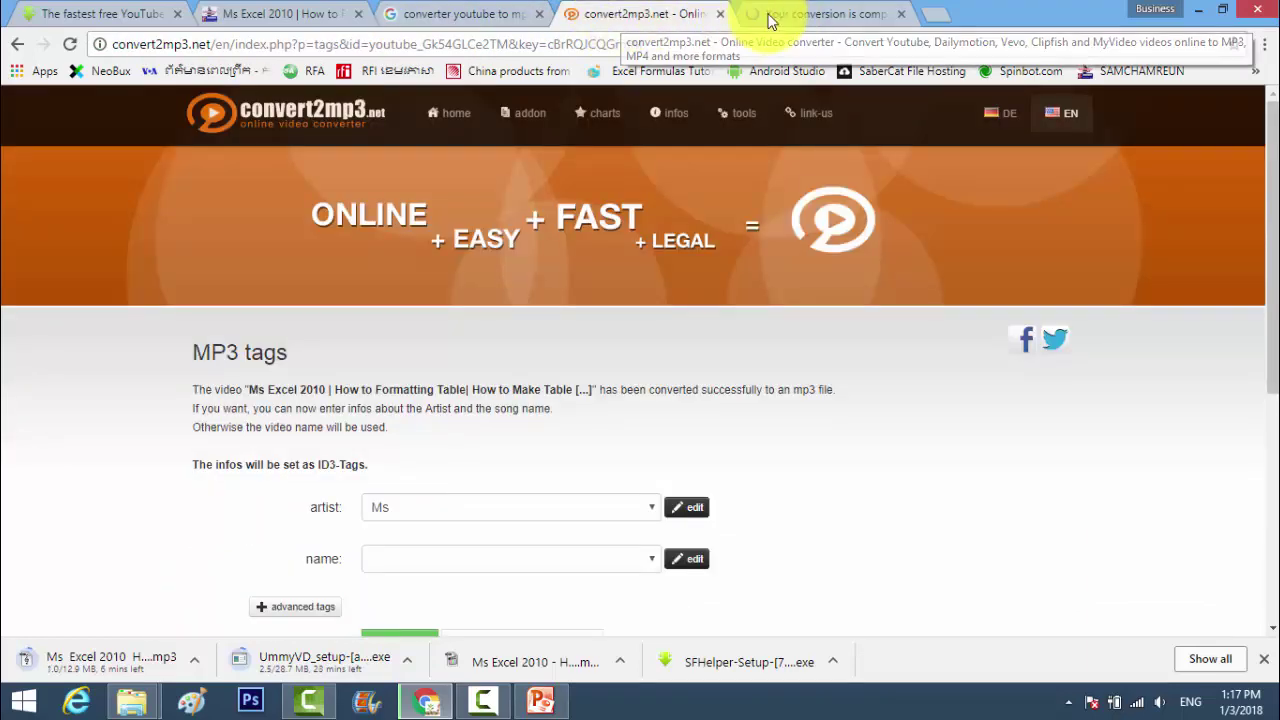
left_click(770, 20)
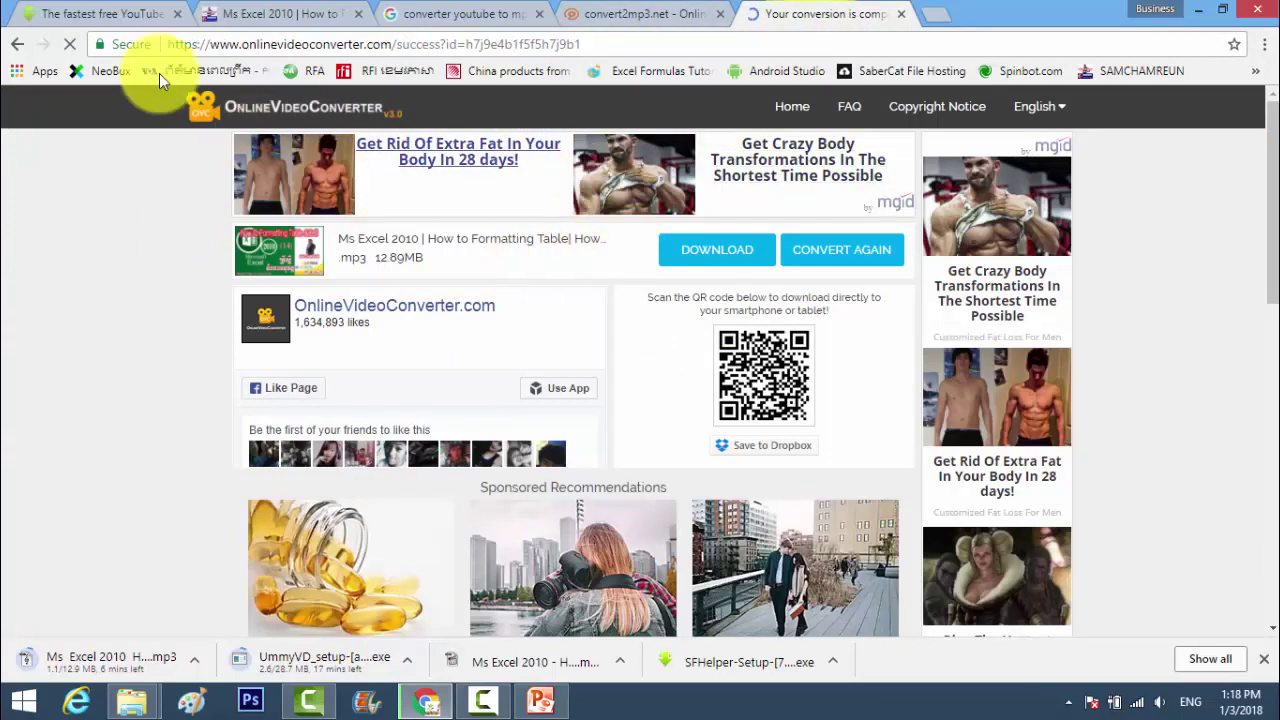
left_click(112, 14)
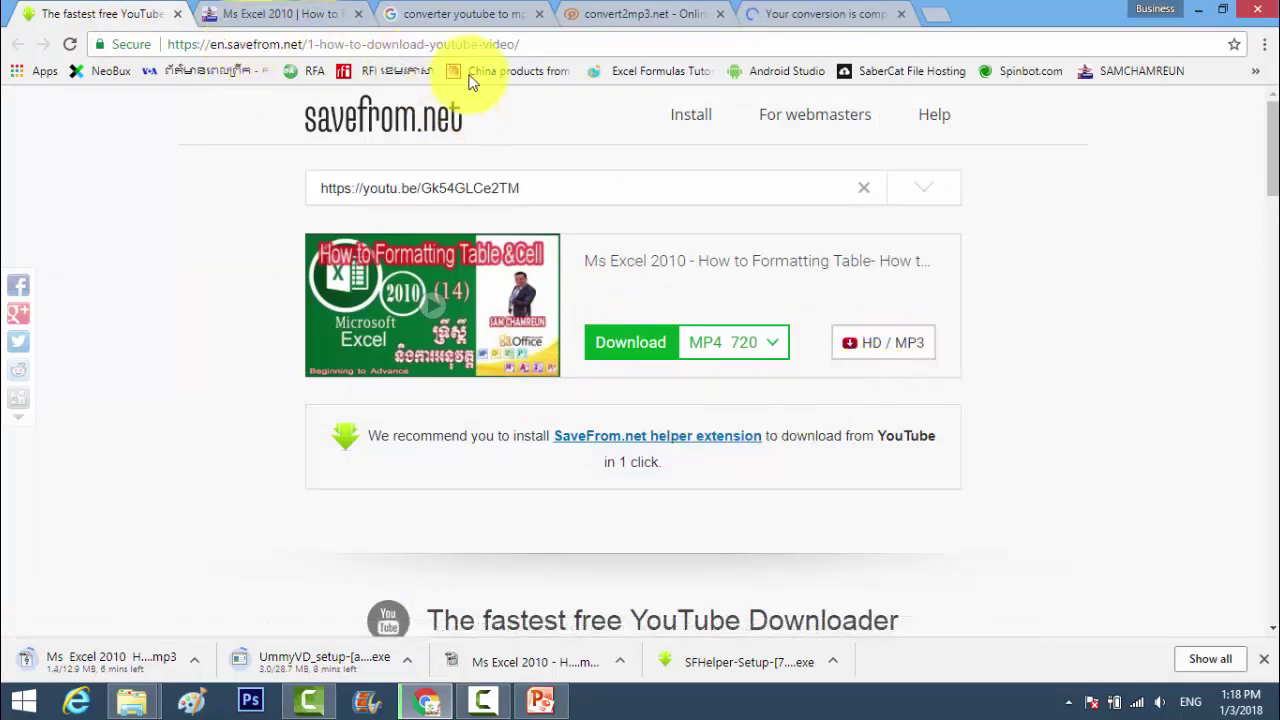
left_click(612, 14)
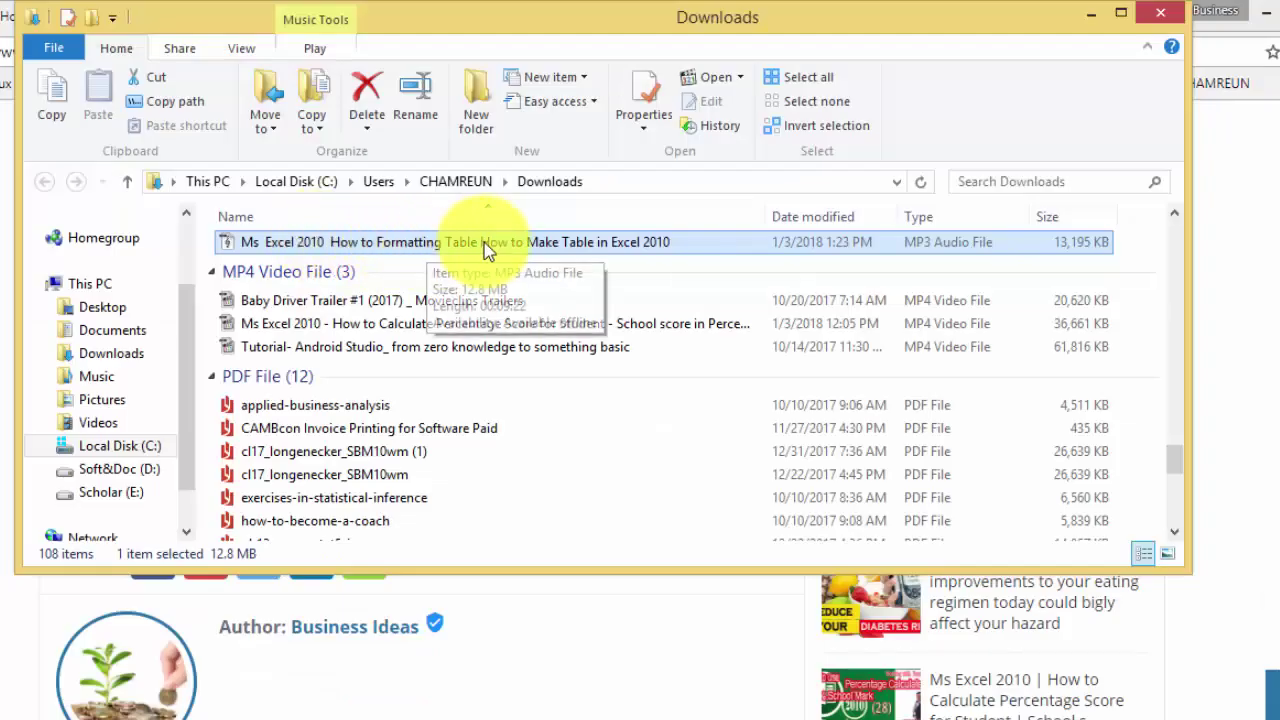
- Insert the downloaded Ms Excel 2010 MP3 from the Downloads folder as audio from file
left_click(1104, 9)
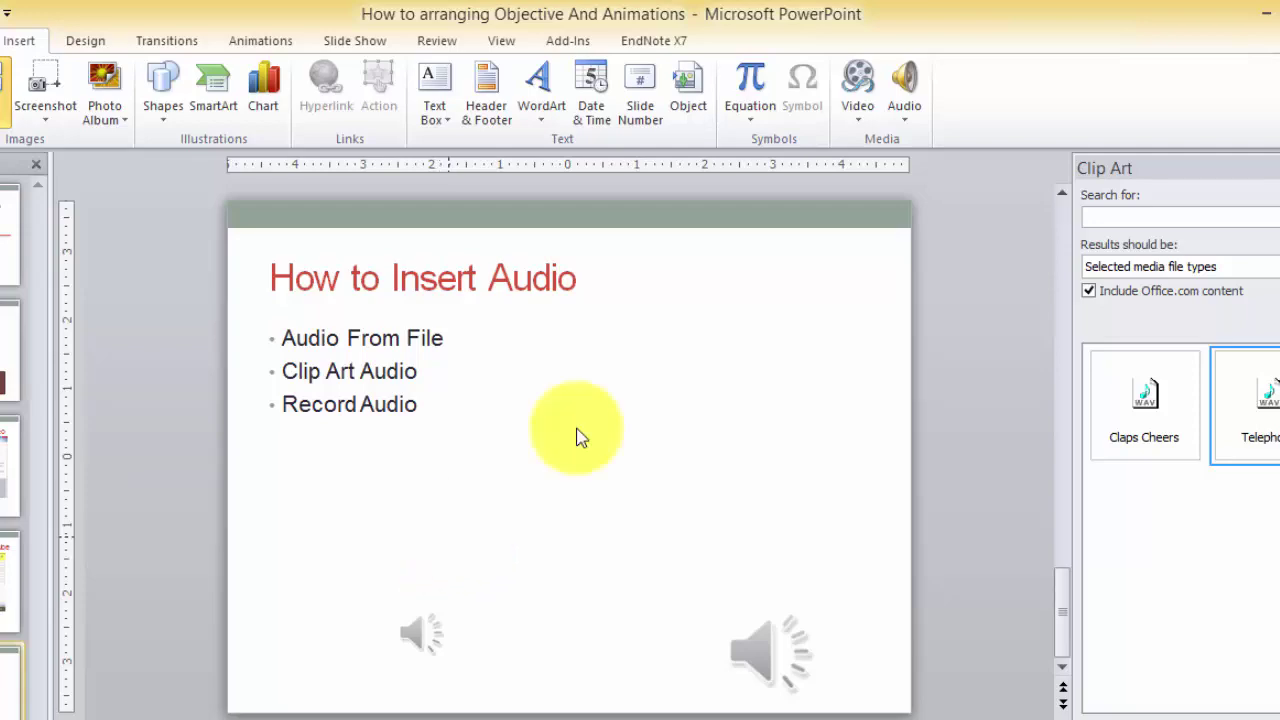
left_click(905, 112)
left_click(940, 141)
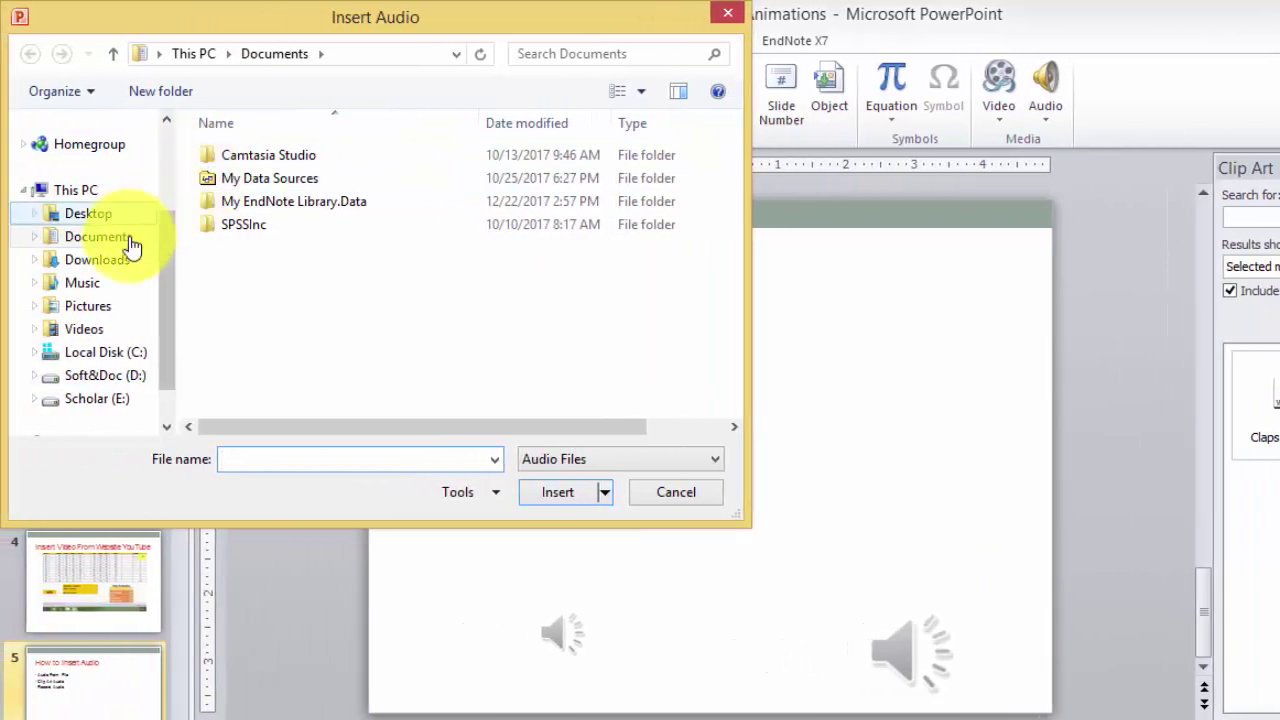
left_click(95, 262)
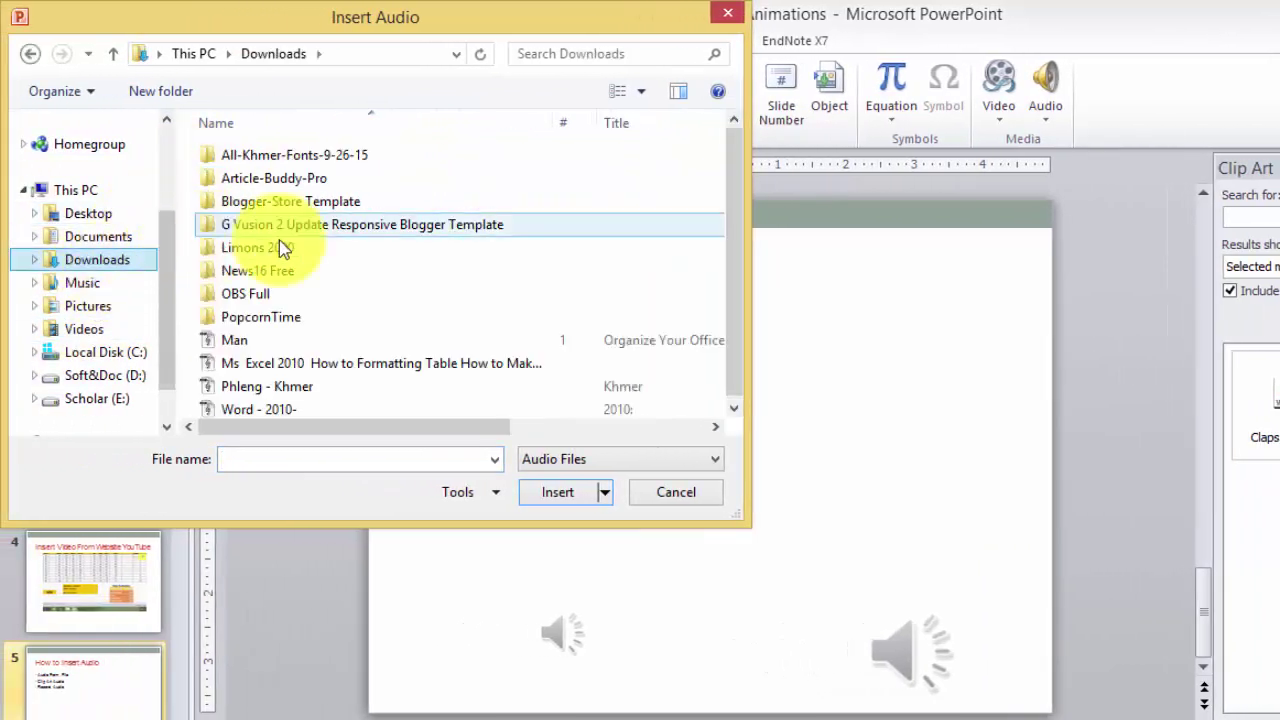
left_click(305, 365)
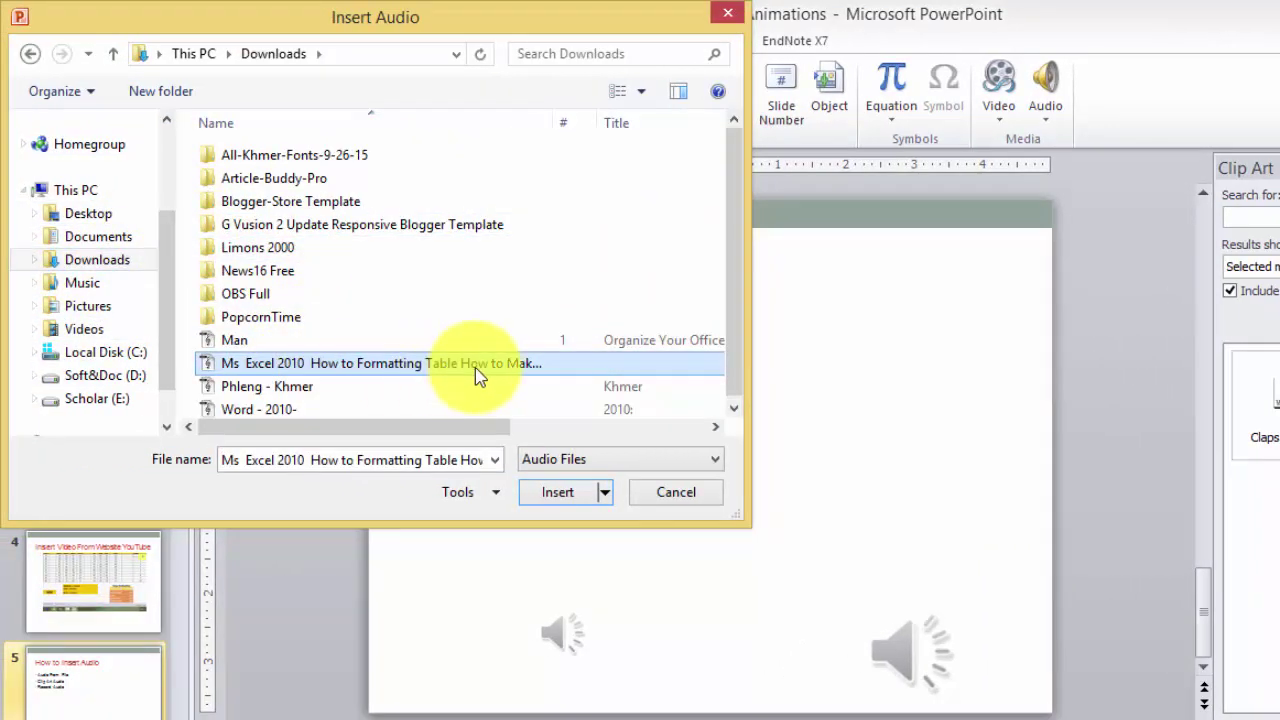
left_click(557, 503)
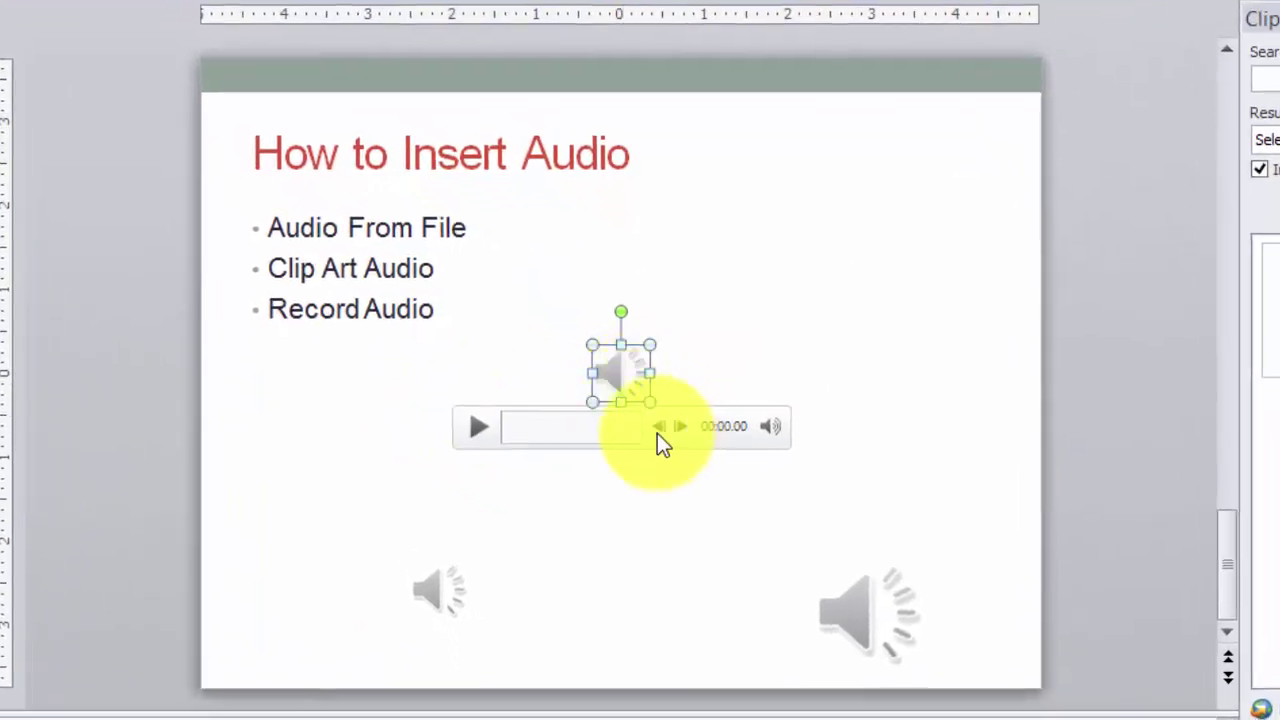
- Preview the new MP3, nudge its icon, and display the clip's Playback settings
left_click(480, 432)
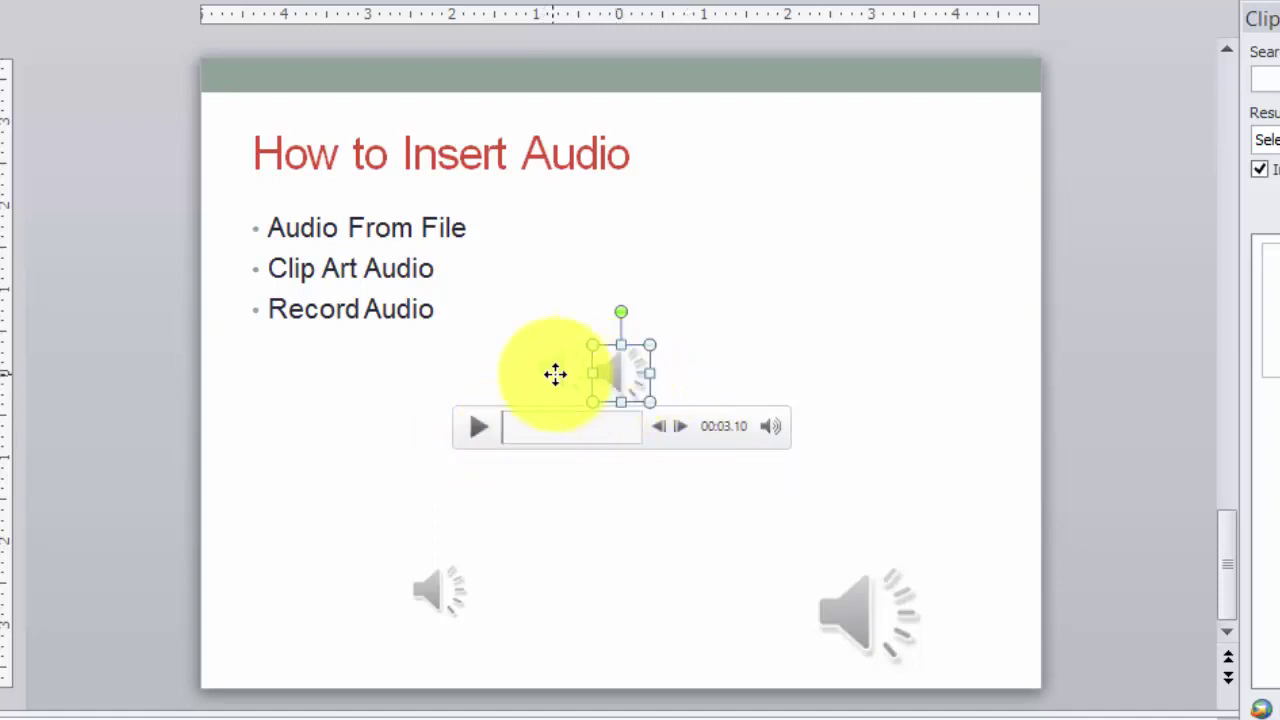
mouse_move(619, 379)
left_mouse_down()
mouse_move(594, 372)
mouse_move(636, 404)
left_mouse_up()
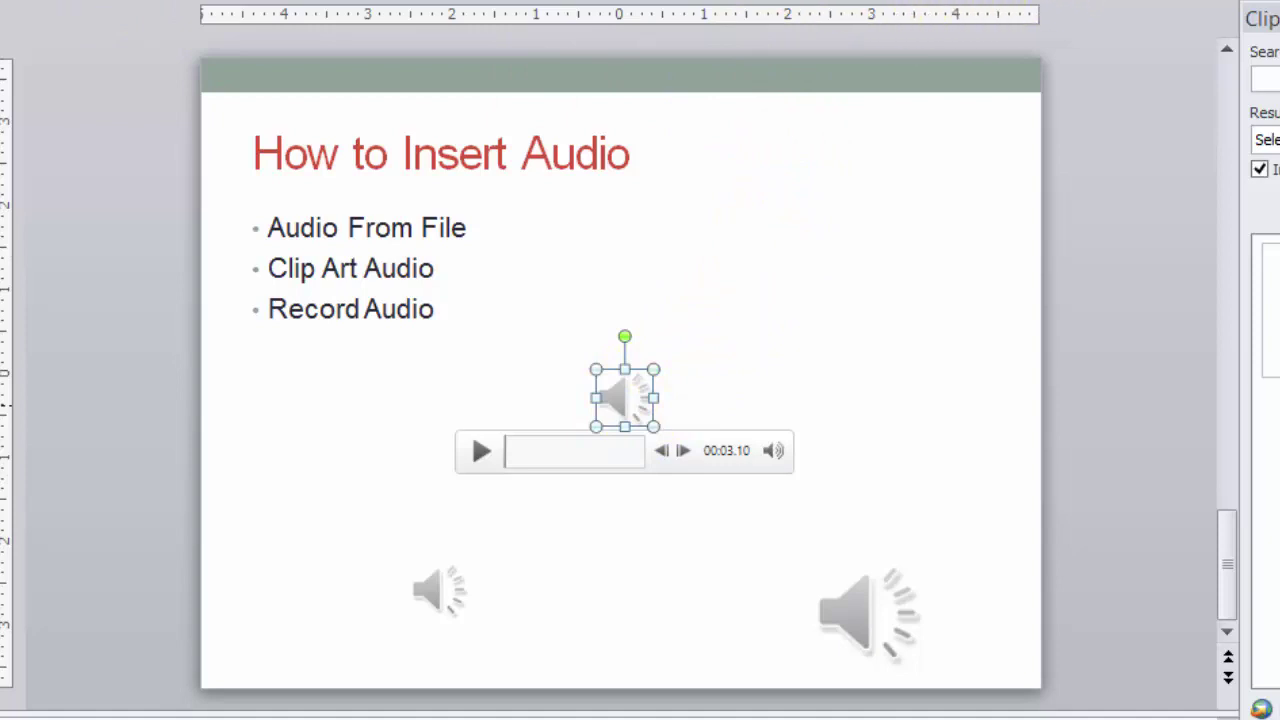
left_click(1016, 2)
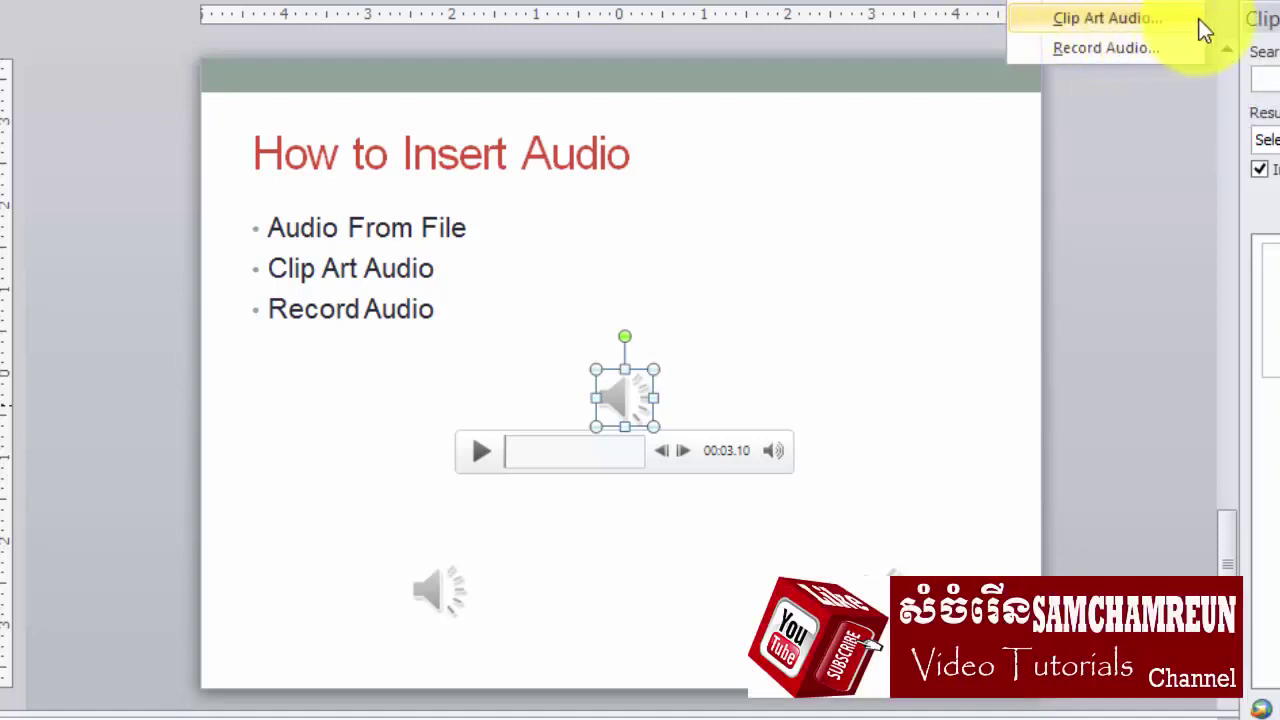
left_click(344, 400)
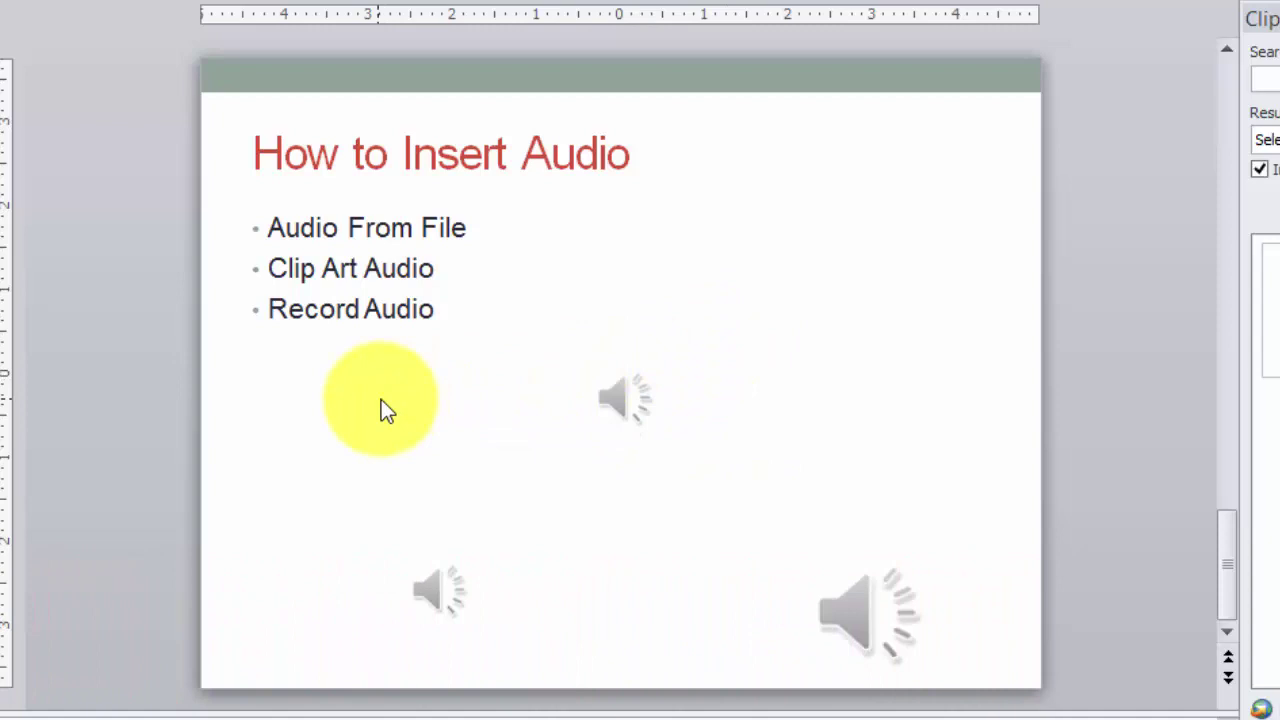
left_click(608, 405)
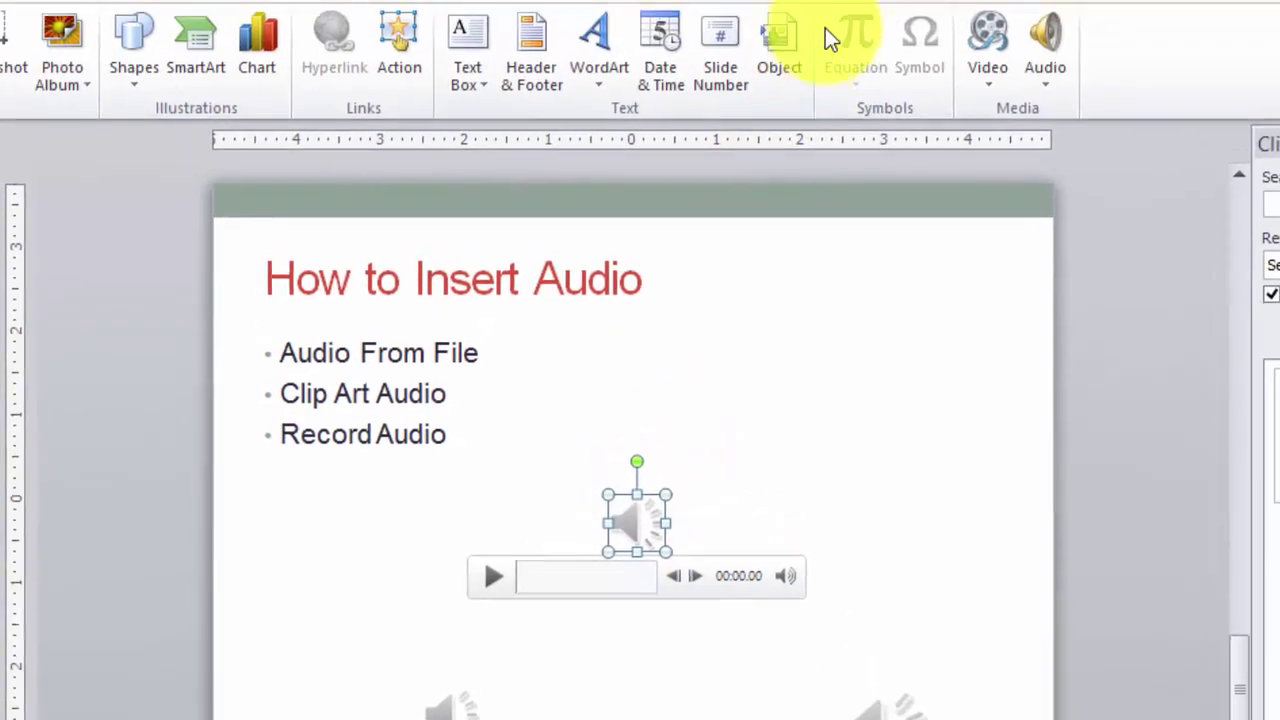
left_click(937, 55)
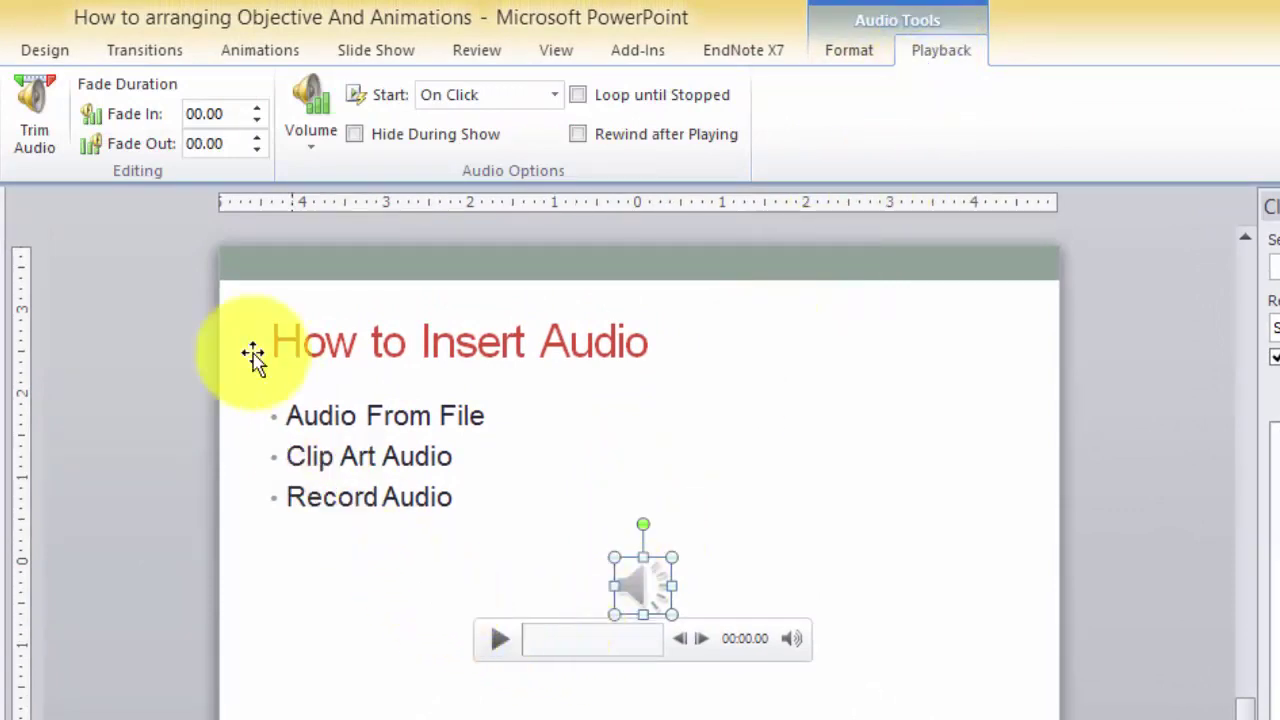
- Trim the MP3 to run 01:58.237–06:14.865 (04:16.628), previewing the section before applying
left_click(35, 143)
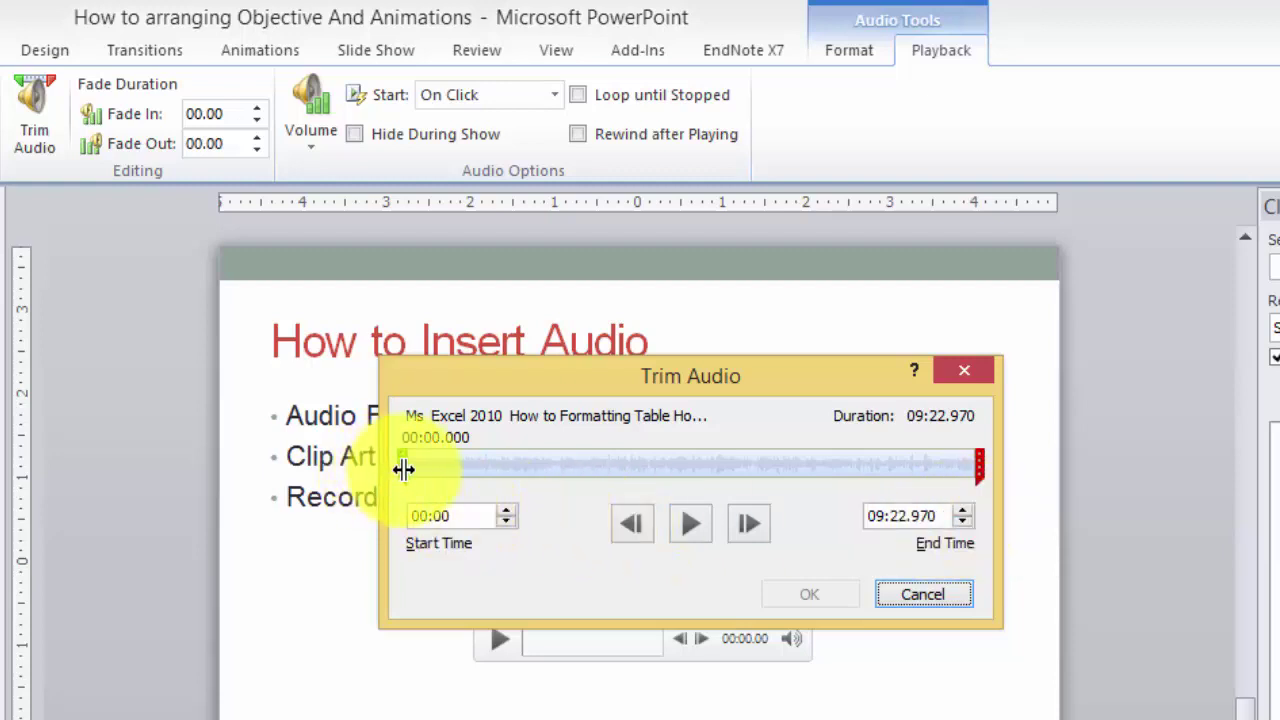
left_click_drag(404, 469, 441, 470)
left_click_drag(975, 460, 884, 469)
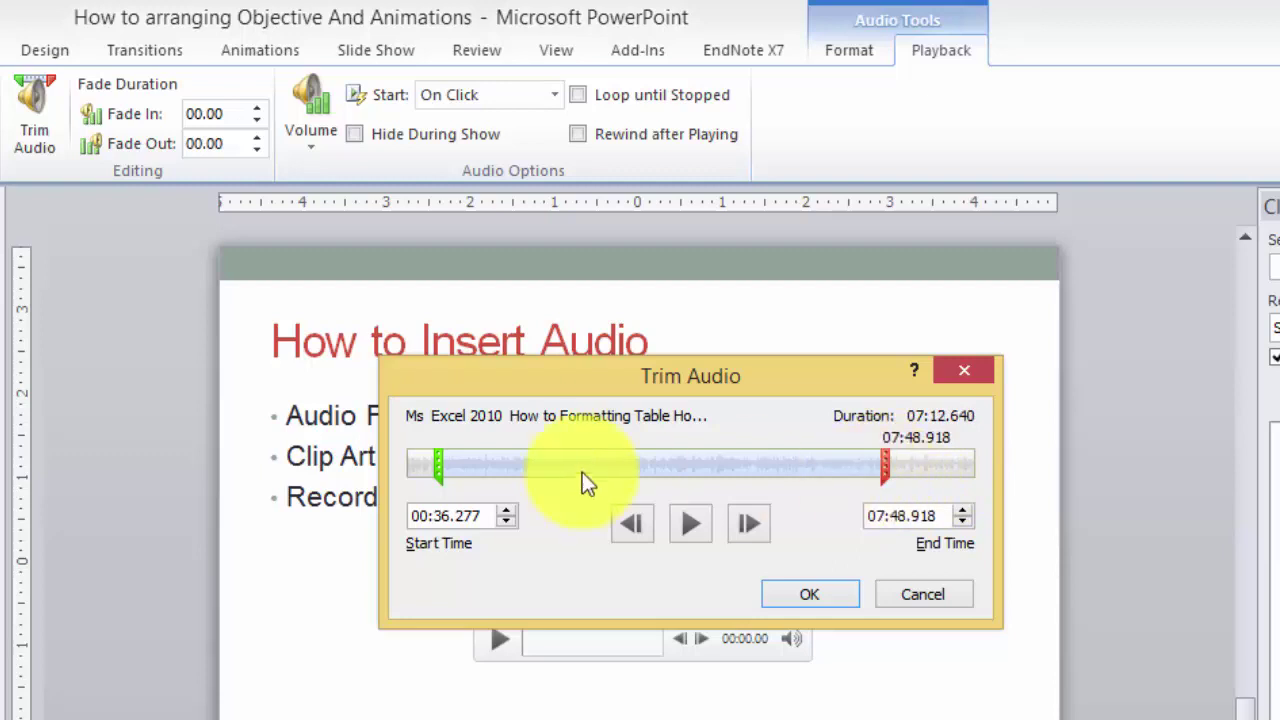
left_click(436, 461)
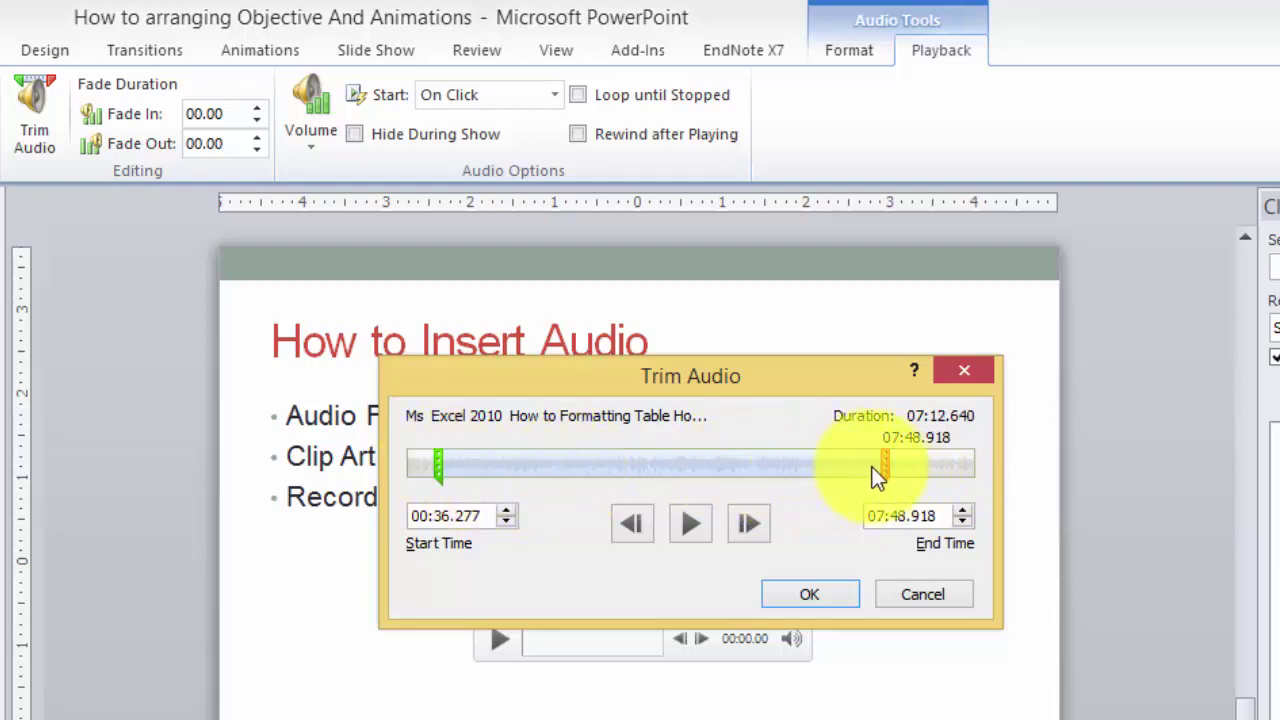
mouse_move(438, 466)
left_mouse_down()
mouse_move(494, 477)
mouse_move(445, 468)
left_mouse_up()
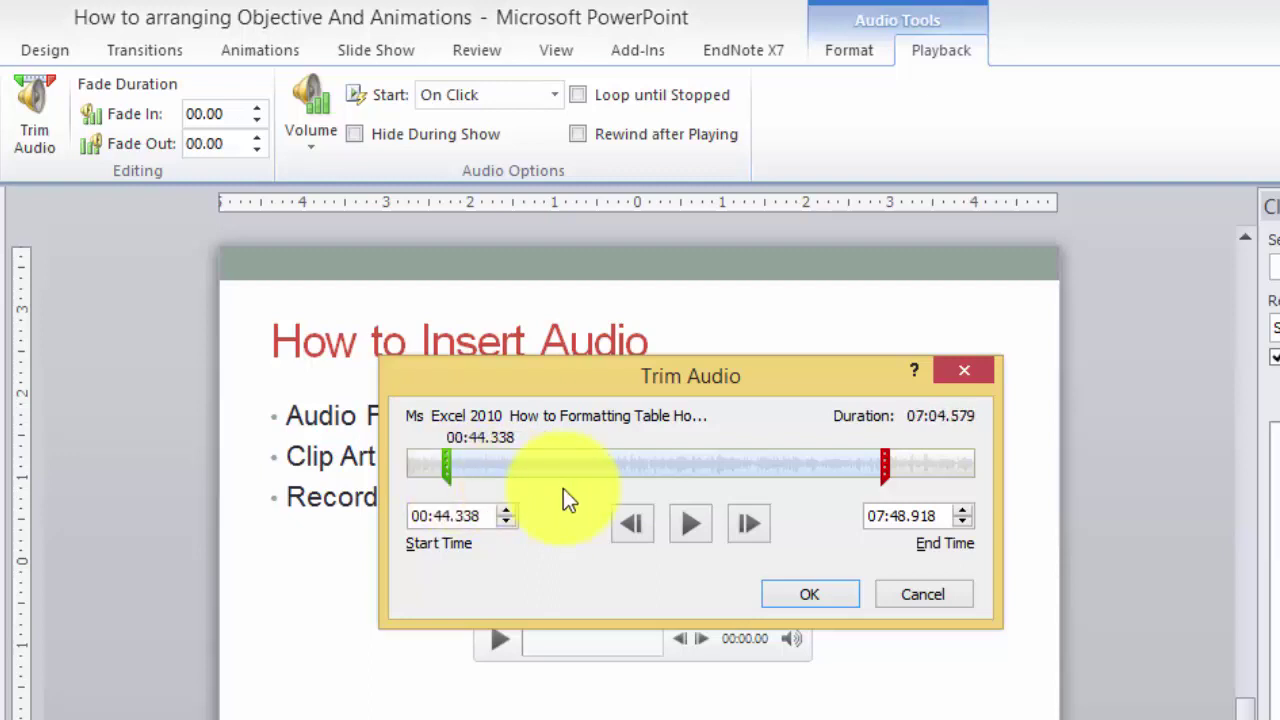
left_click(681, 523)
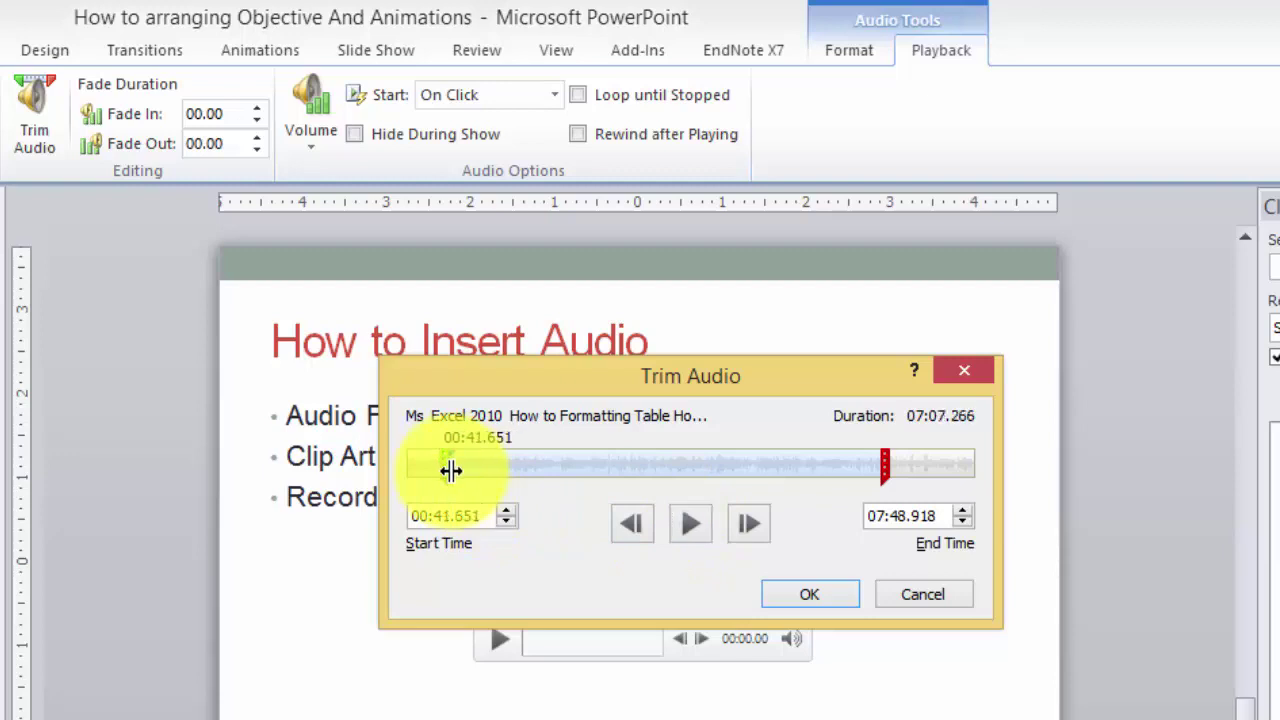
left_click_drag(451, 470, 474, 476)
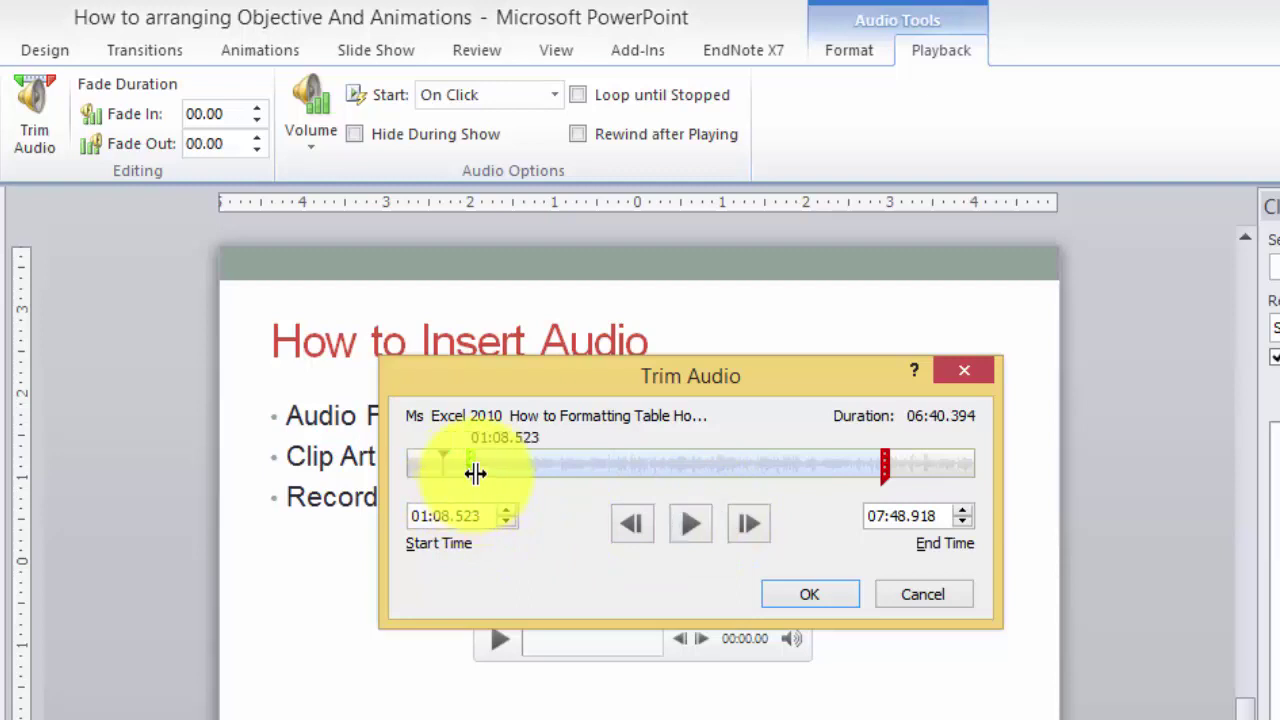
left_click_drag(475, 473, 440, 473)
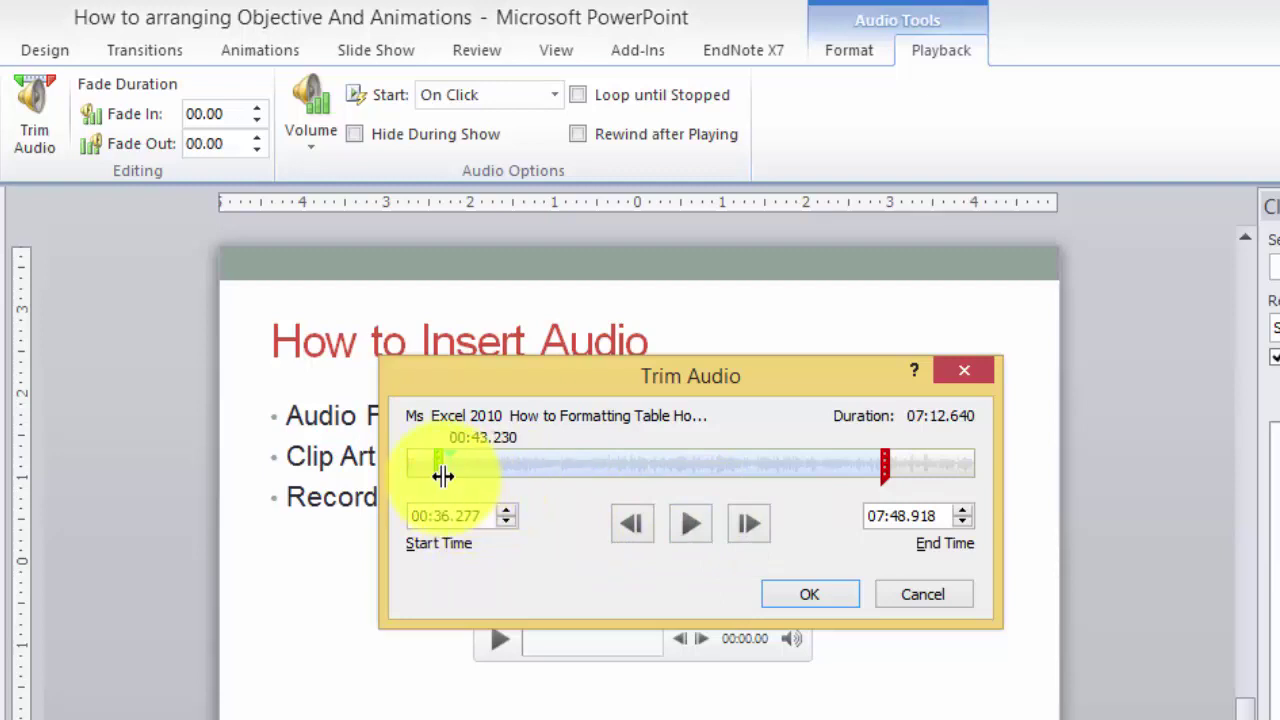
left_click_drag(442, 475, 505, 475)
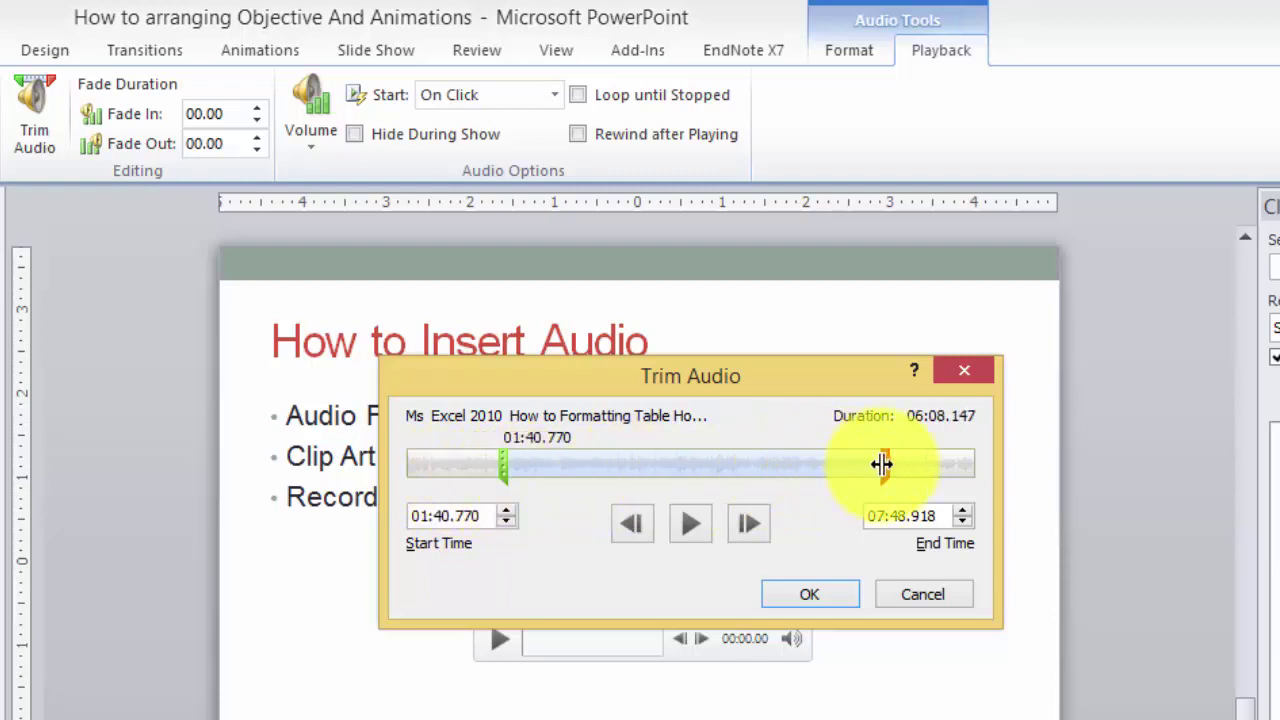
left_click_drag(882, 463, 790, 463)
left_click_drag(505, 467, 521, 468)
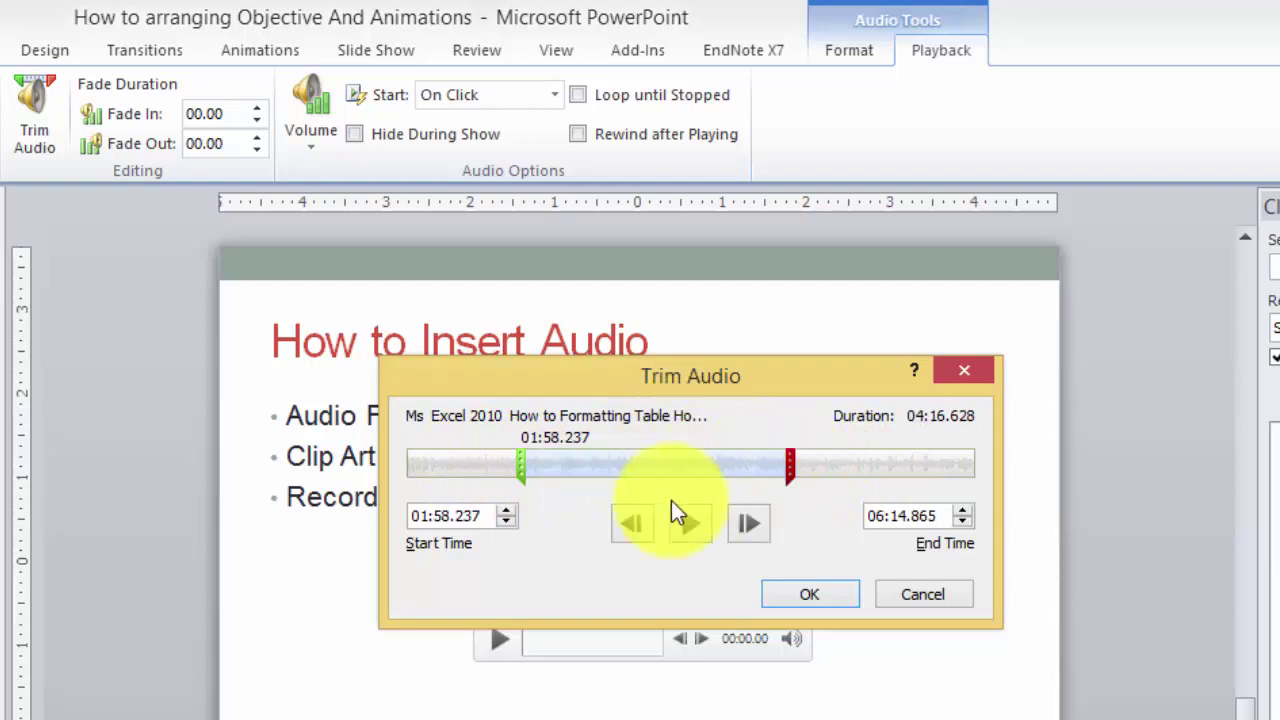
left_click(827, 598)
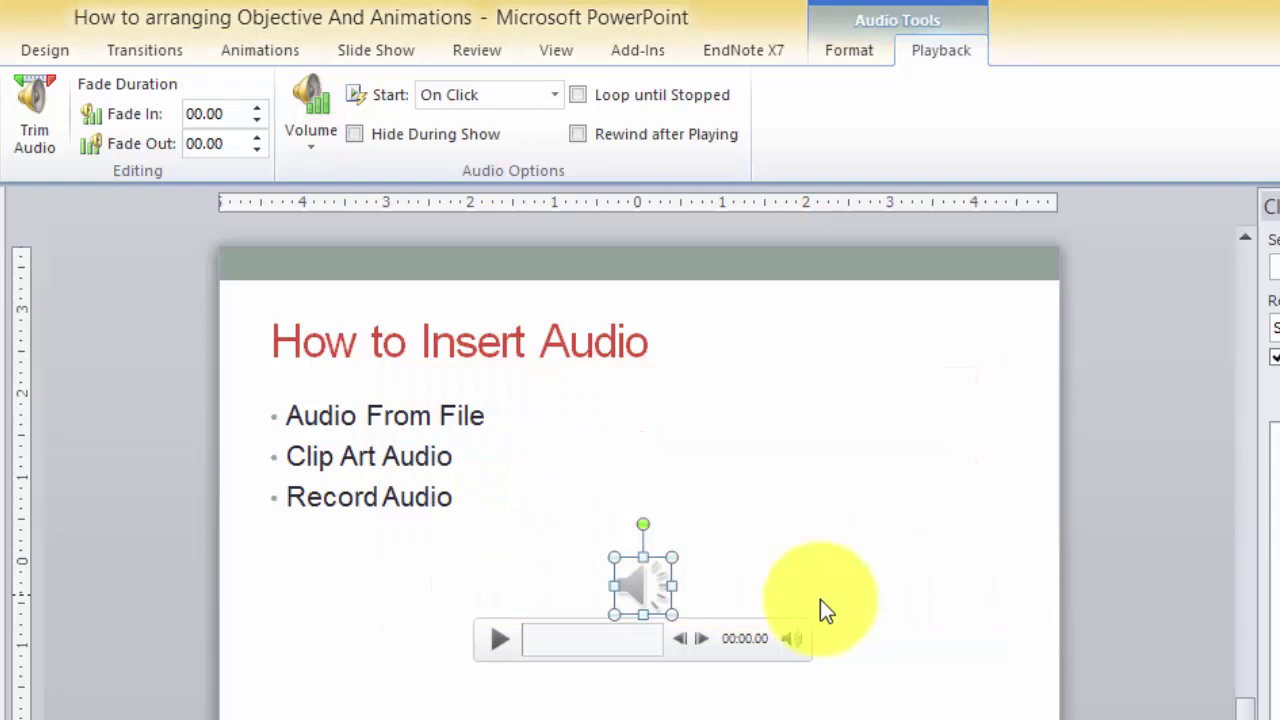
left_click(499, 645)
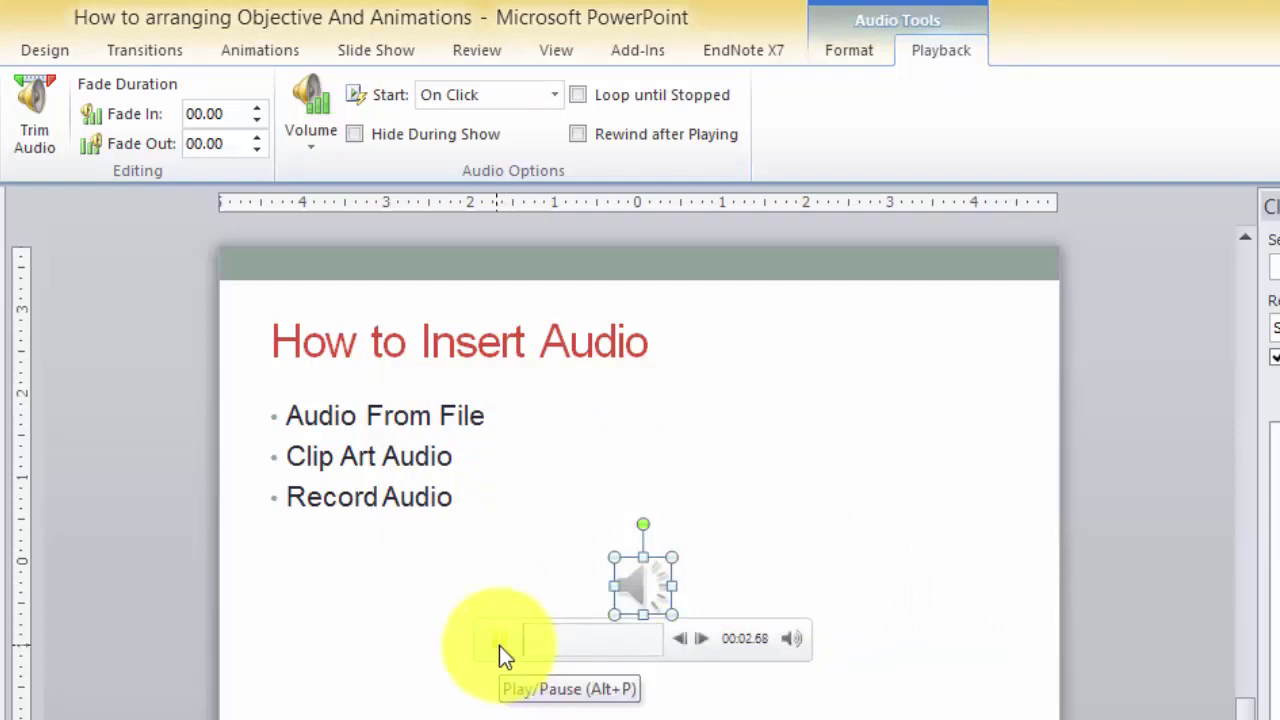
left_click(499, 645)
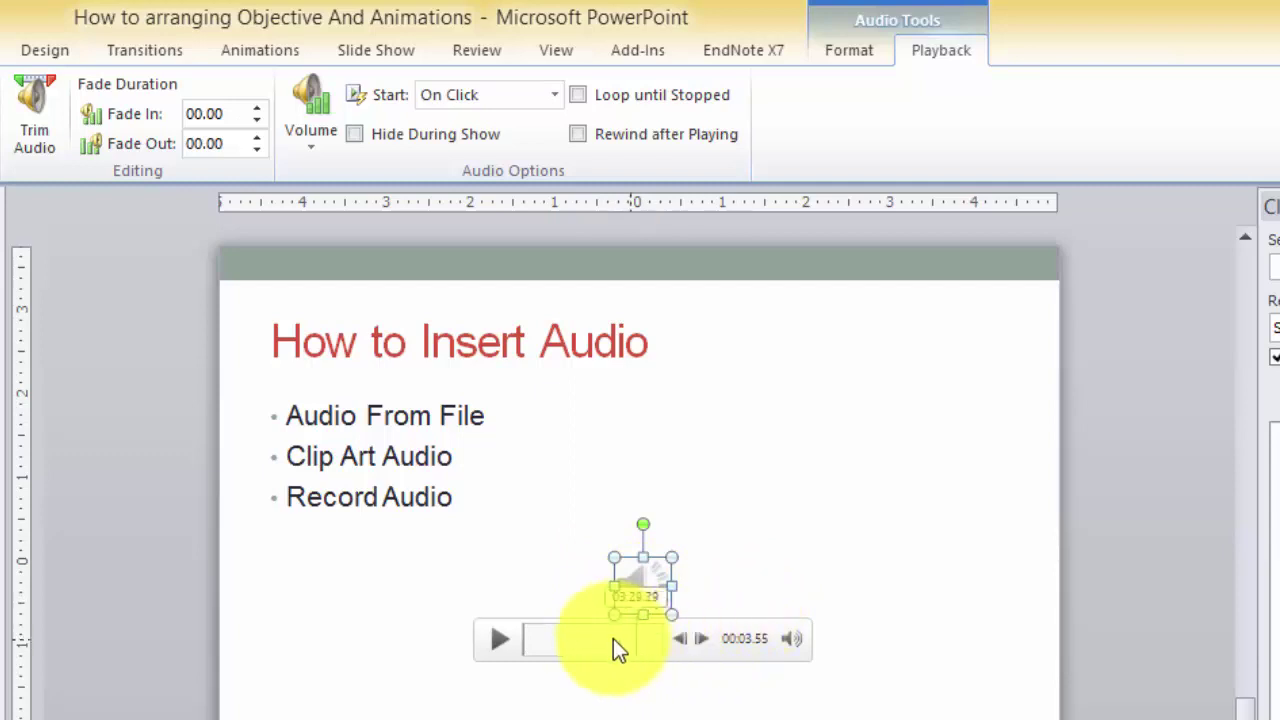
left_click(582, 640)
left_click(520, 638)
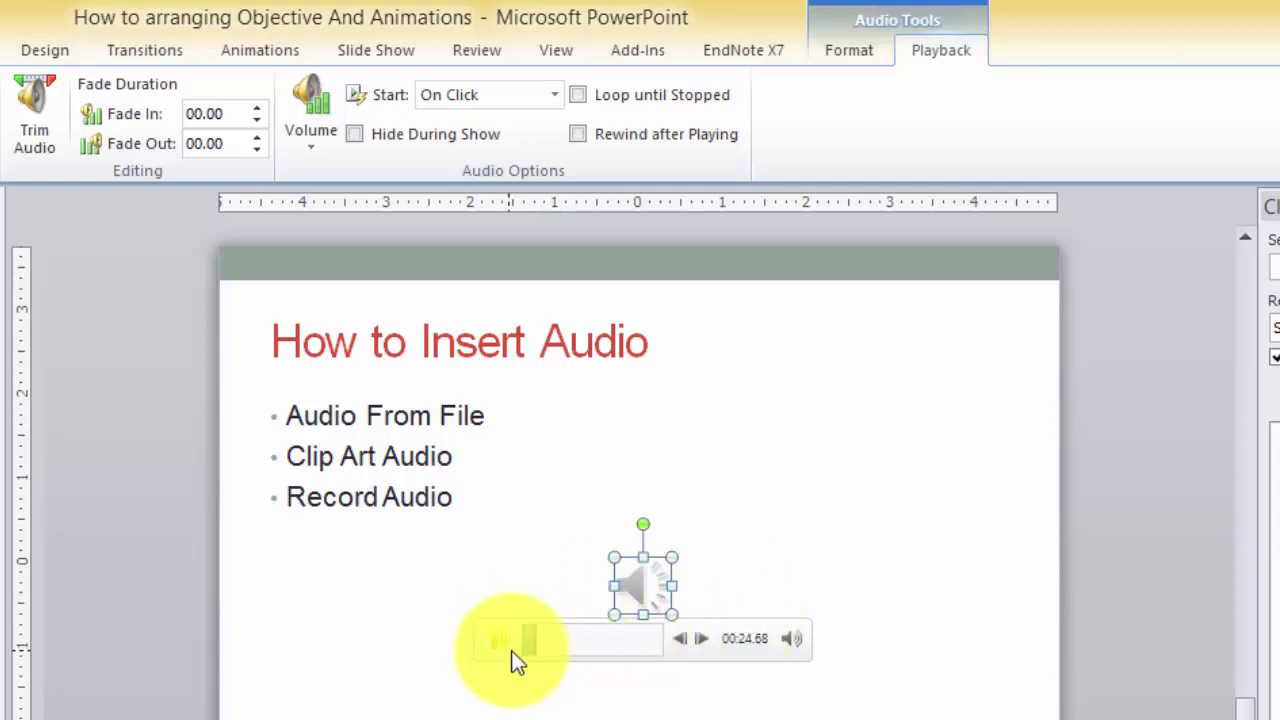
left_click(511, 655)
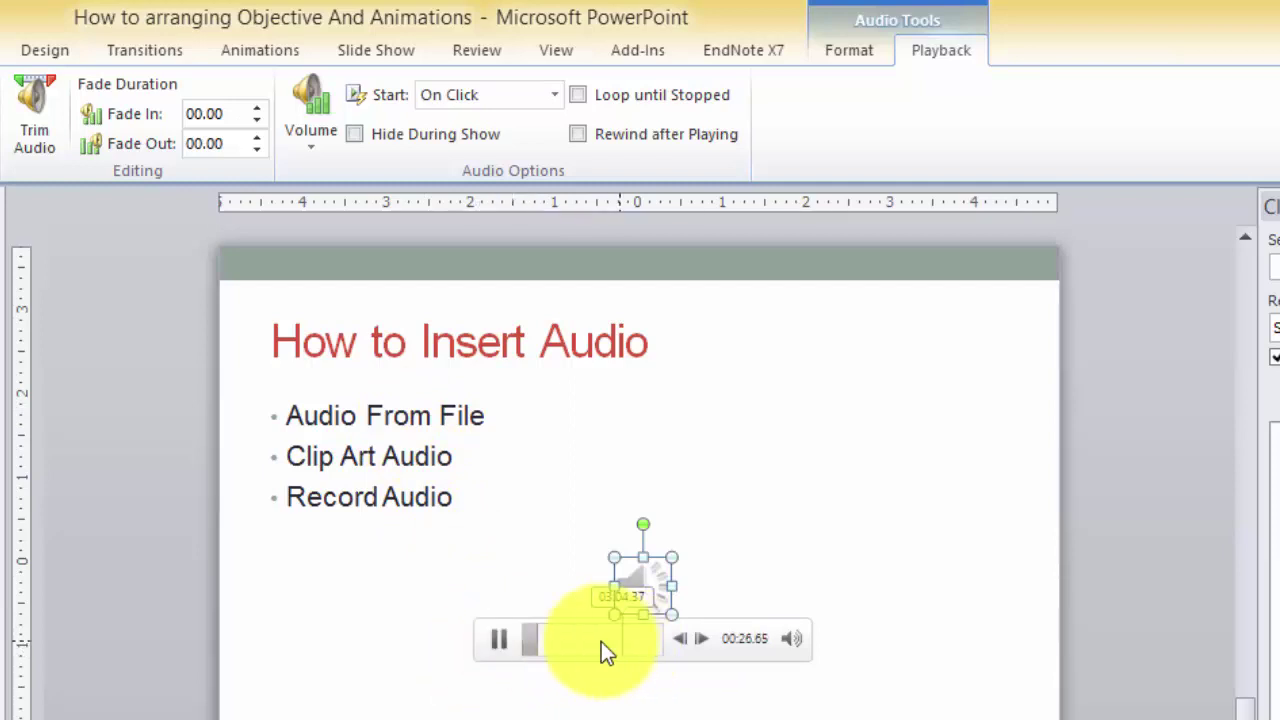
left_click(500, 640)
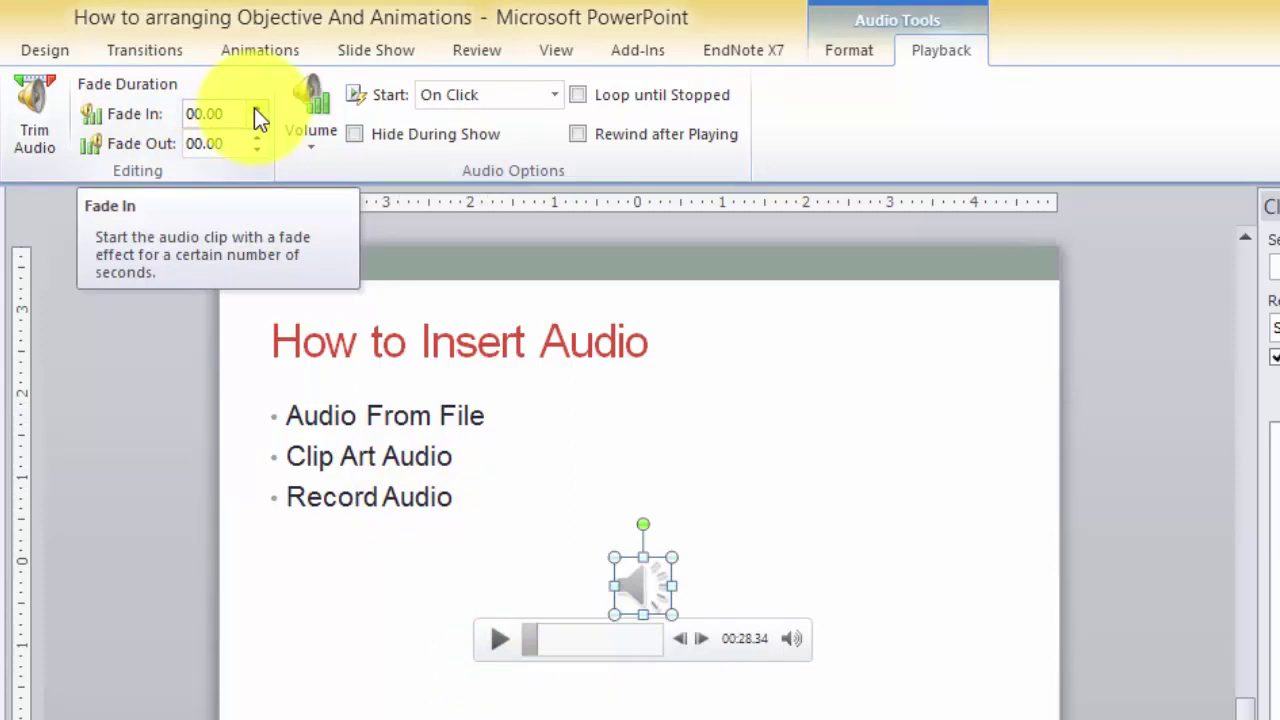
- Give the trimmed clip a 01.00 Fade In and a 03.00 Fade Out
left_click(257, 109)
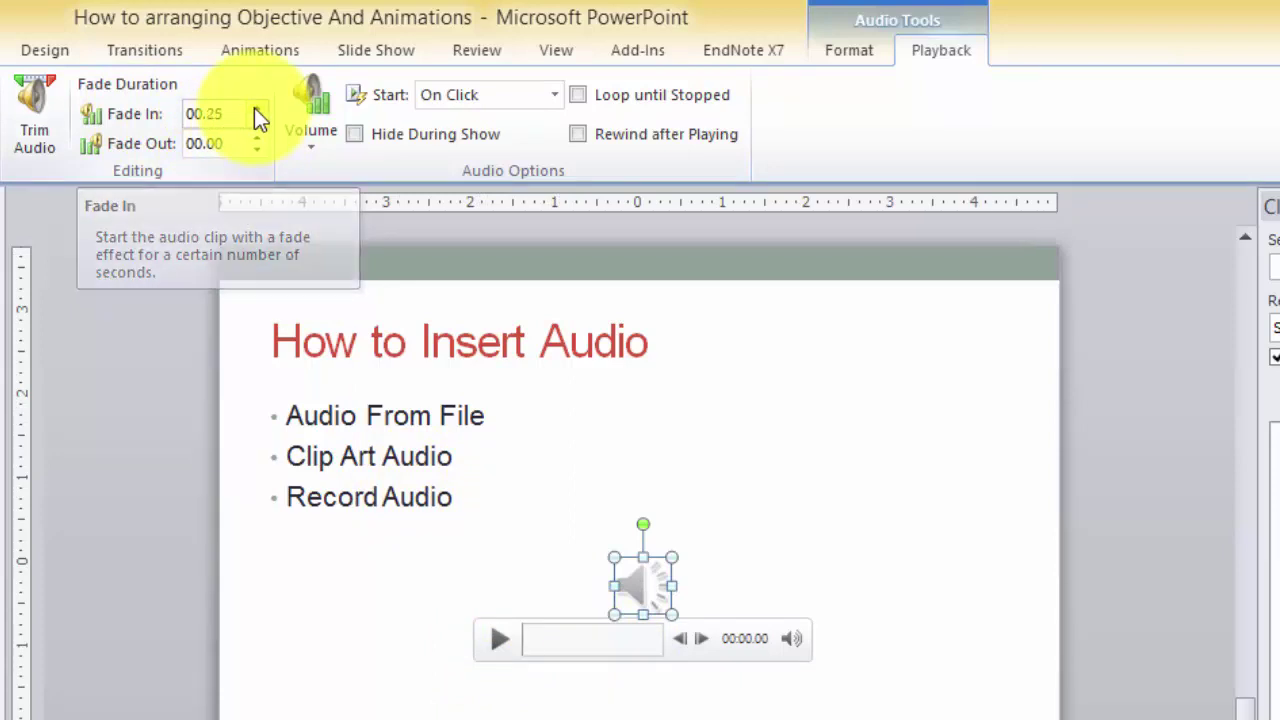
left_click(257, 109)
left_click(257, 109)
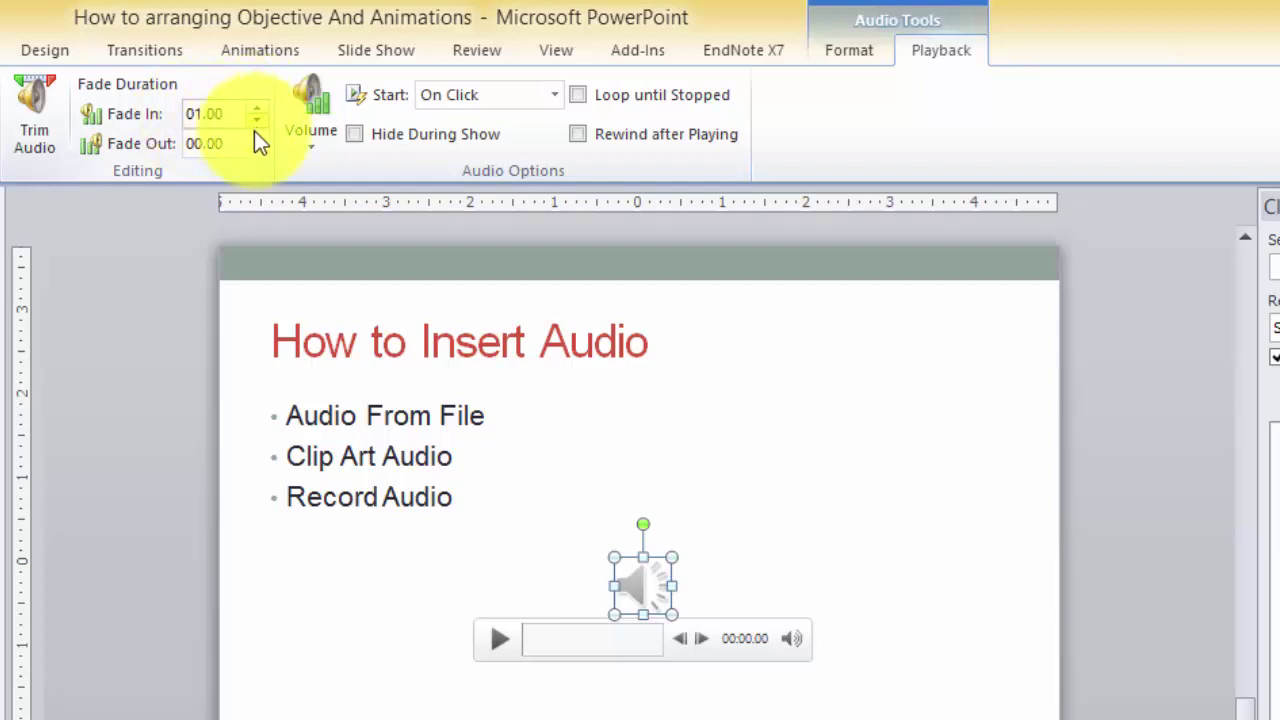
left_click(258, 139)
left_click(258, 139)
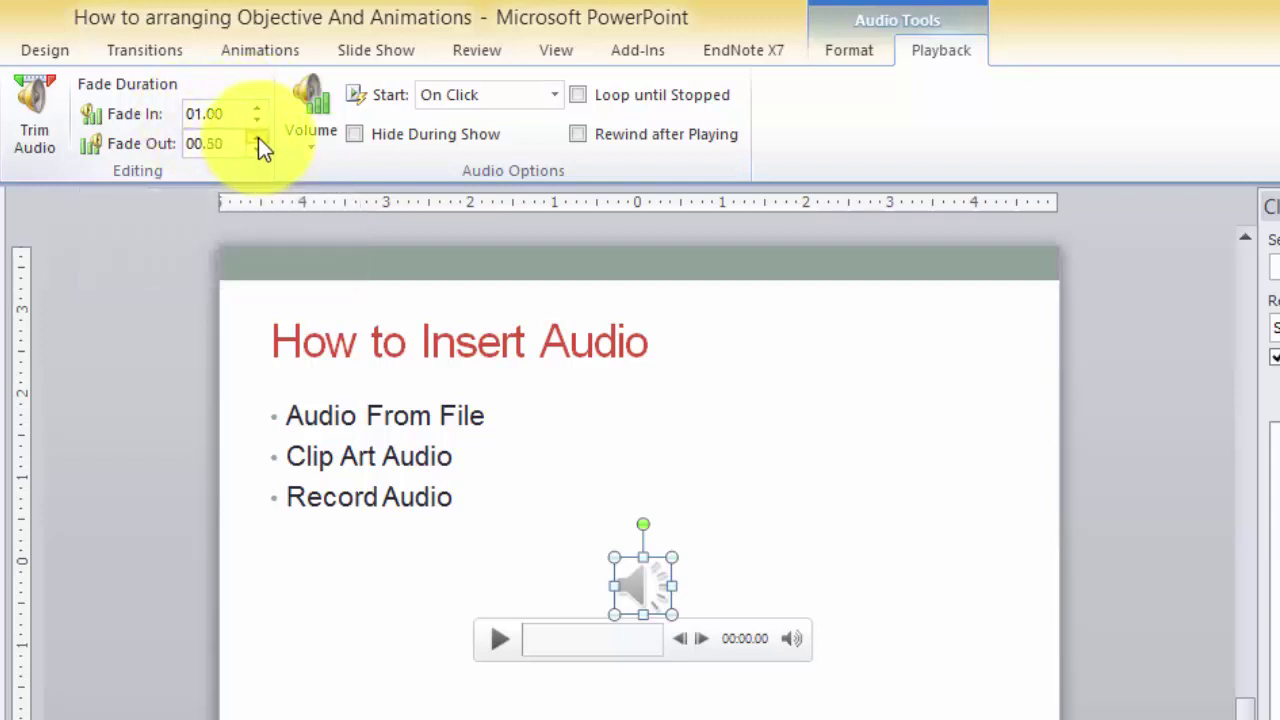
left_click(258, 139)
double_click(258, 139)
double_click(258, 139)
double_click(258, 139)
left_click(258, 139)
double_click(258, 139)
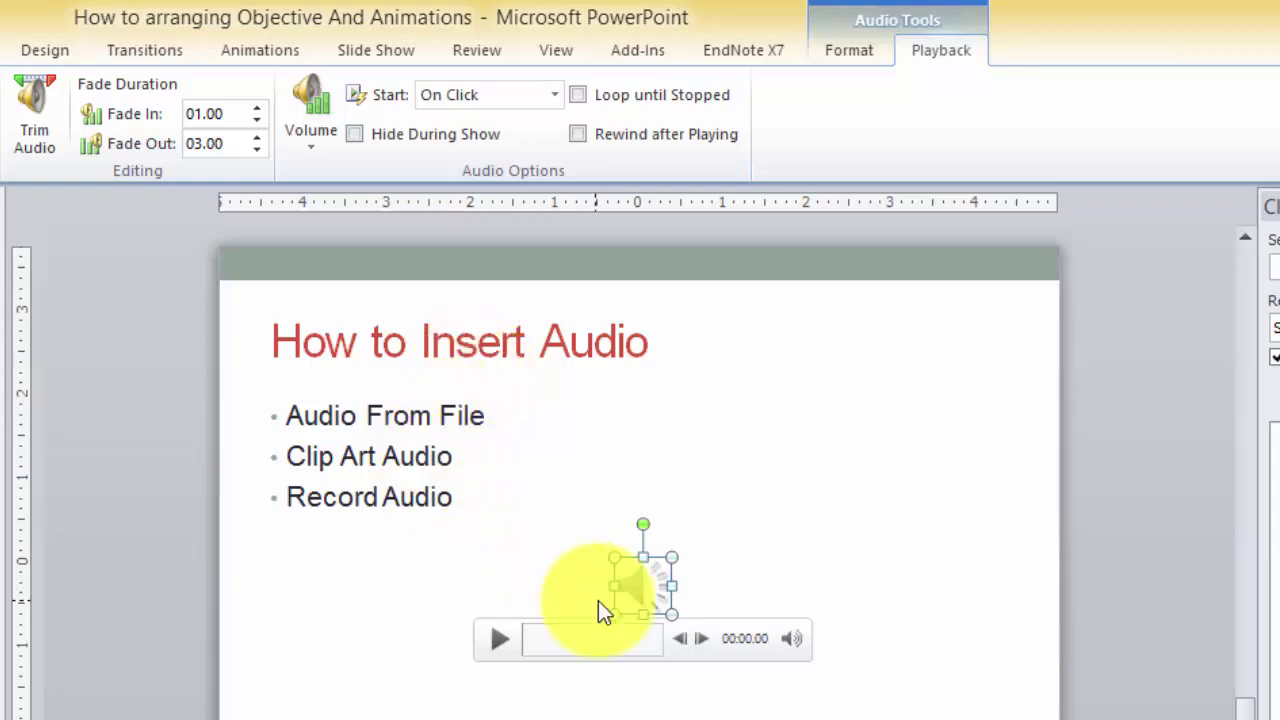
left_click(553, 100)
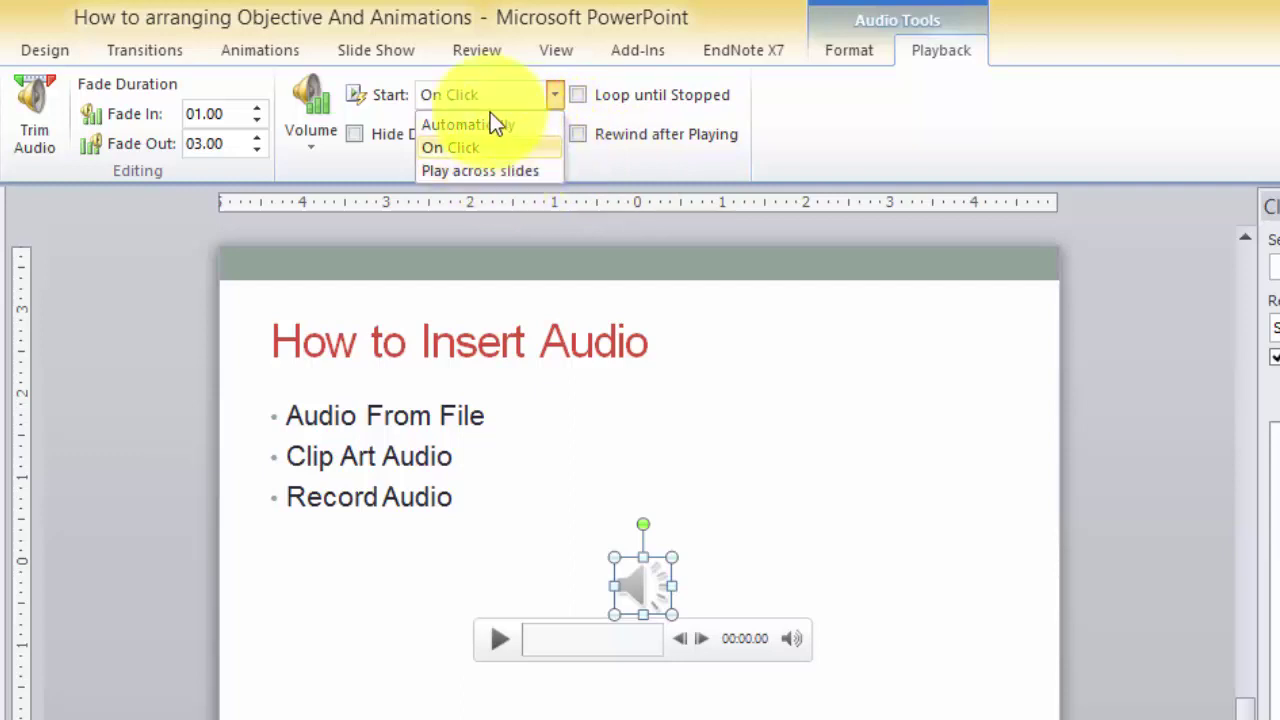
- Leave Start as On Click and cue the playhead to 00:39.48
left_click(596, 166)
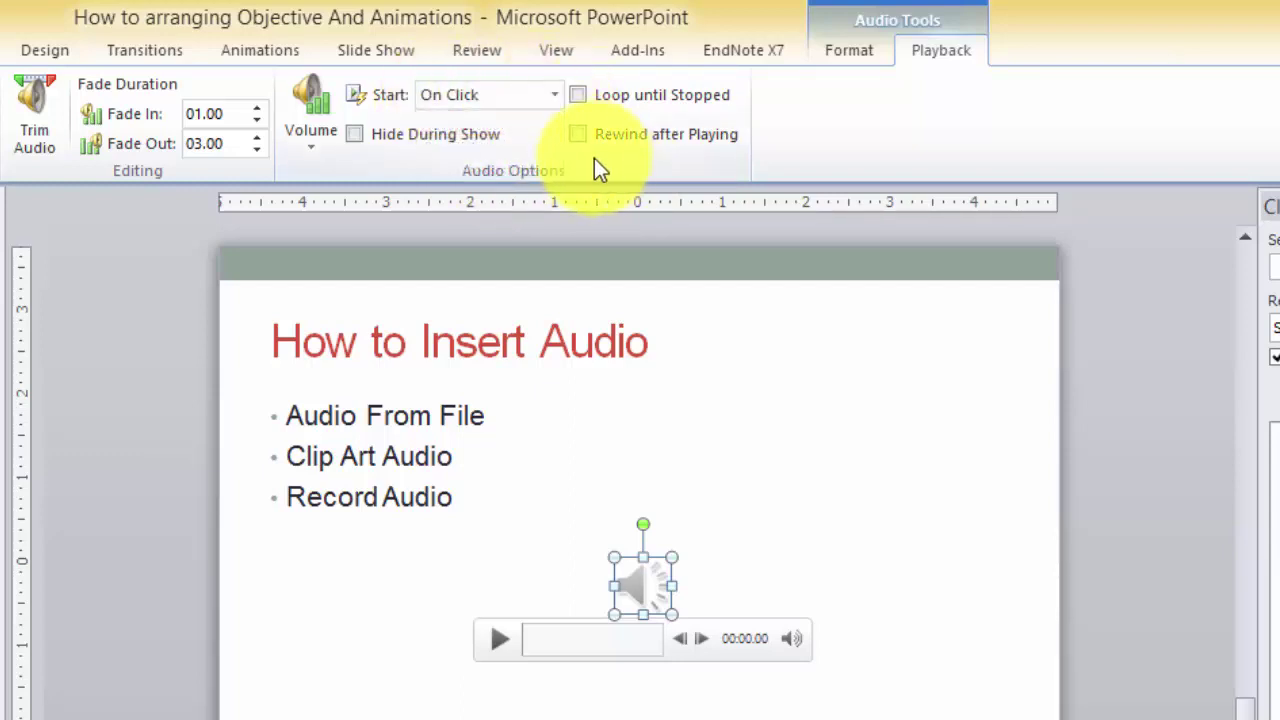
left_click(544, 641)
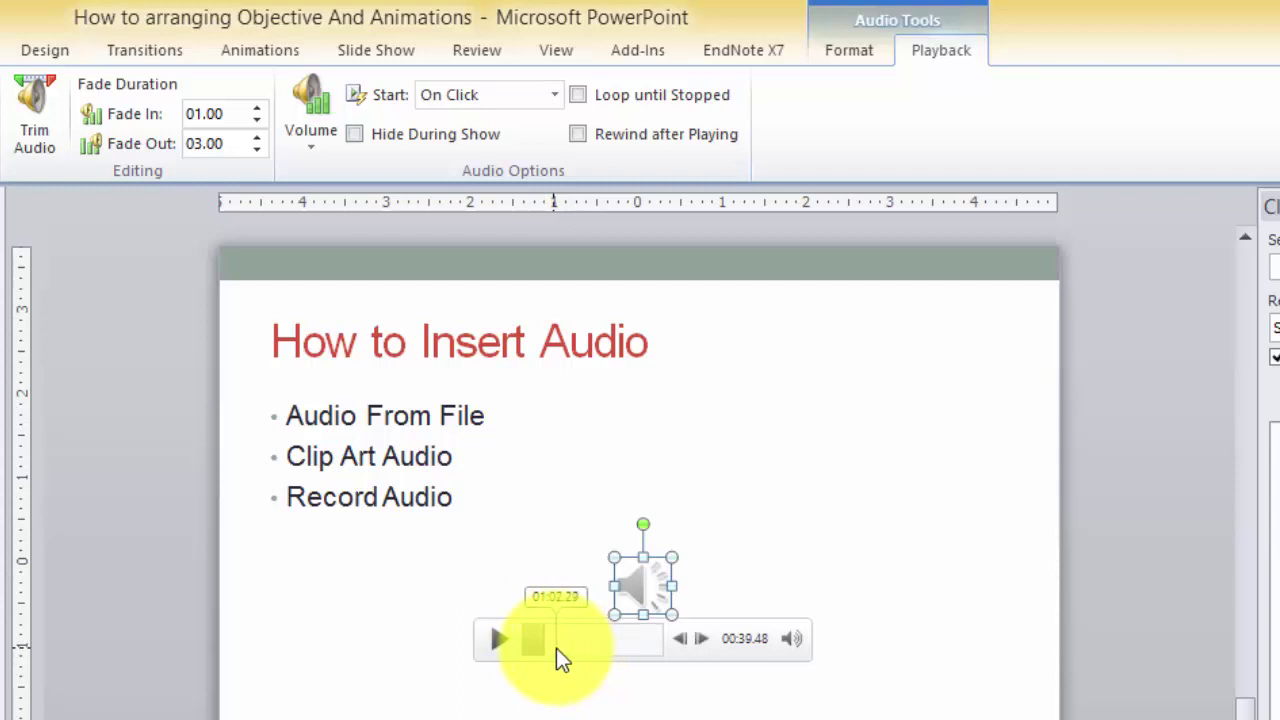
left_click(557, 648)
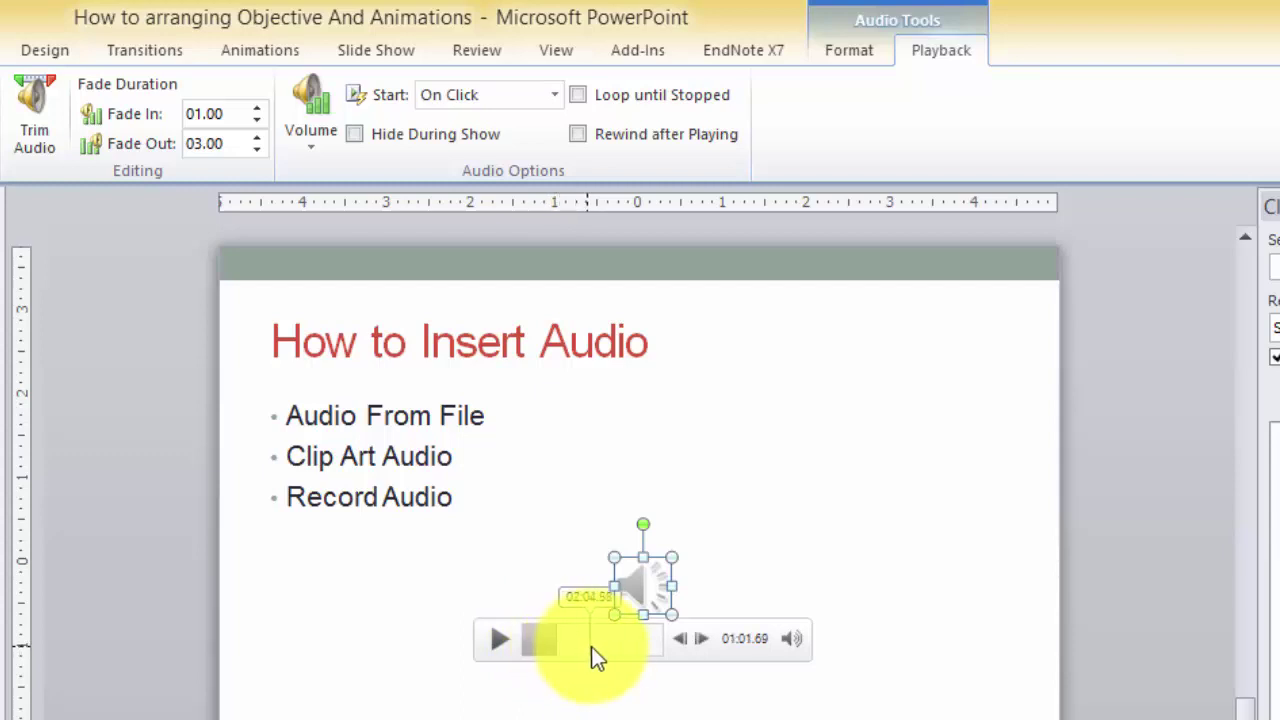
left_click(544, 649)
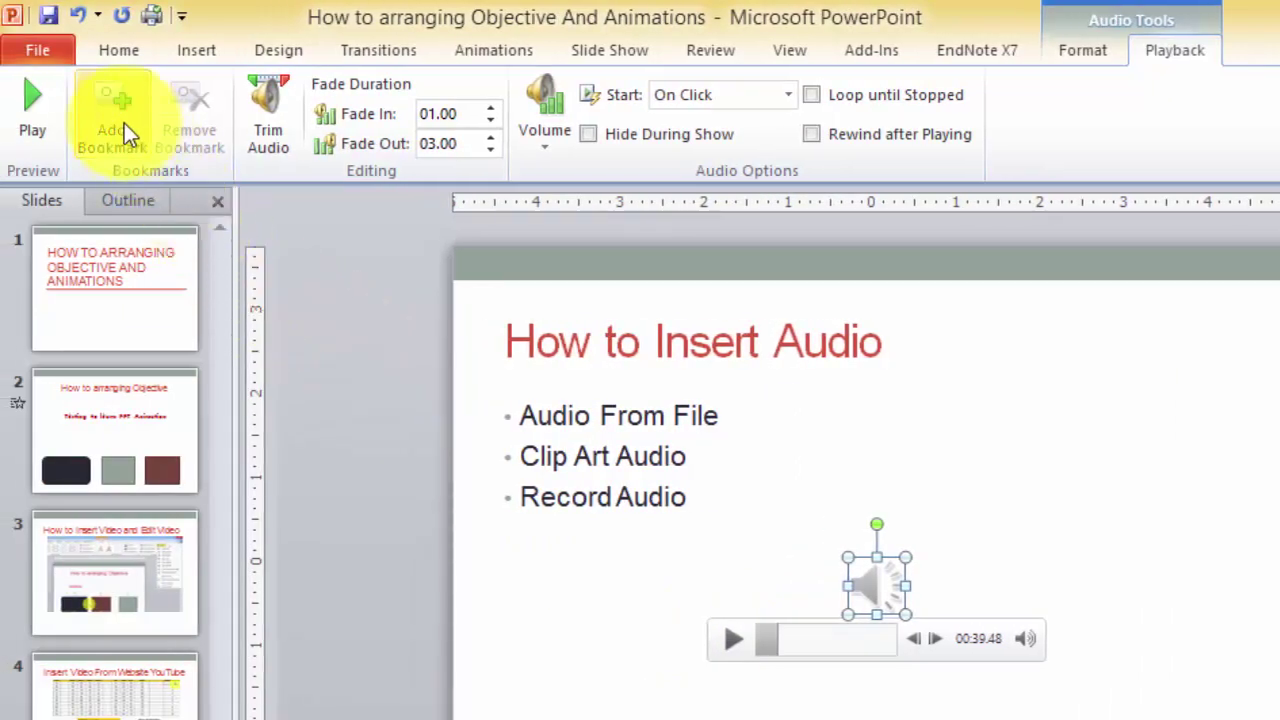
- Add bookmarks at 00:39.48 and 01:23.90 on the clip's timeline, then deselect it
left_click(113, 123)
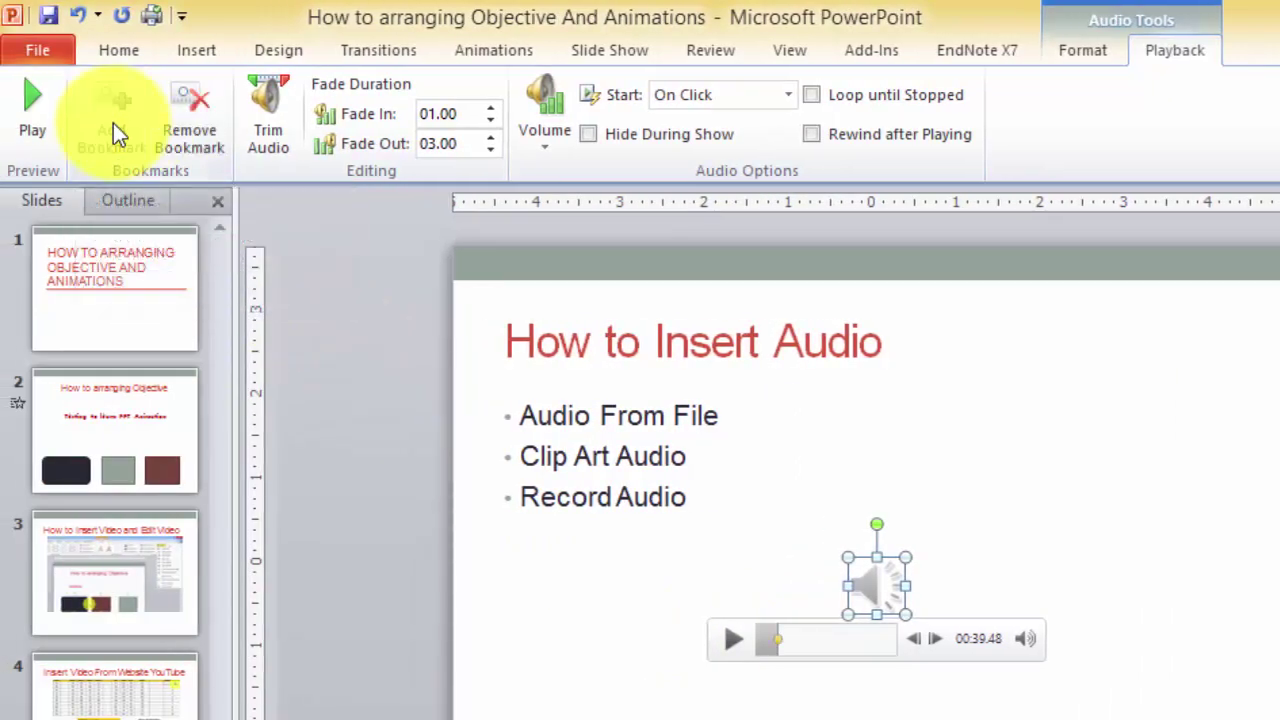
left_click(808, 652)
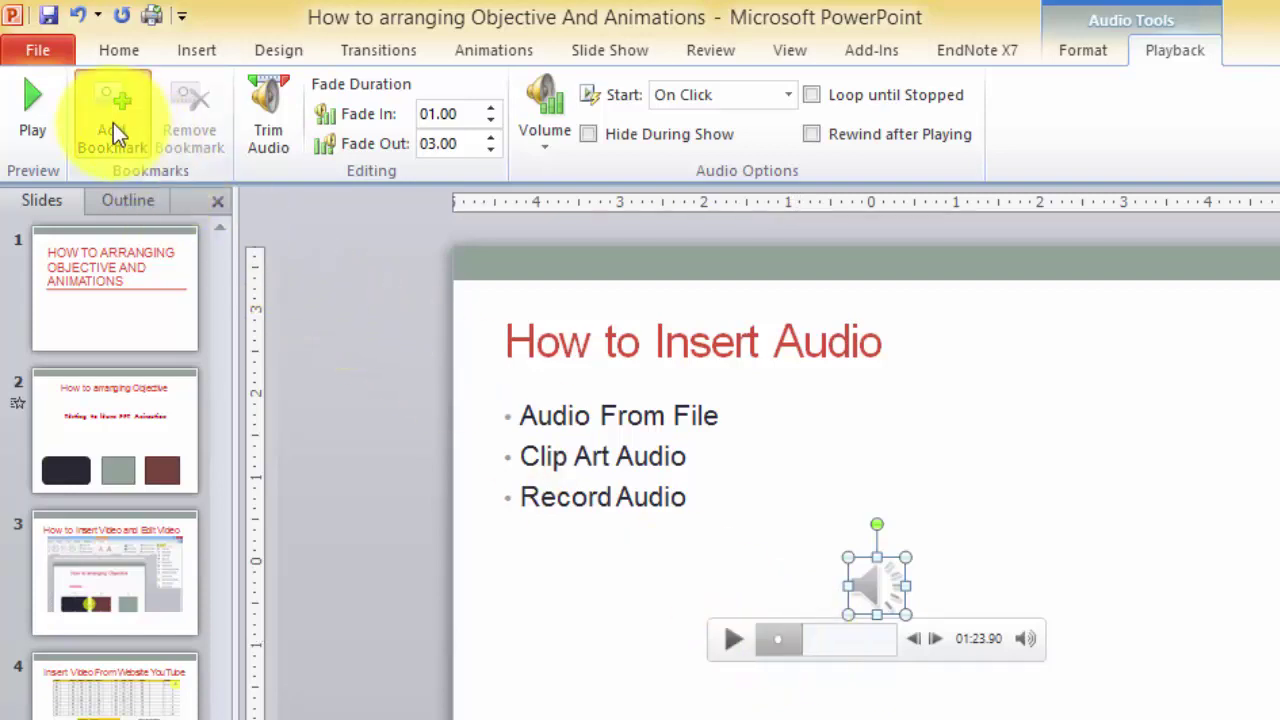
left_click(114, 130)
left_click(833, 644)
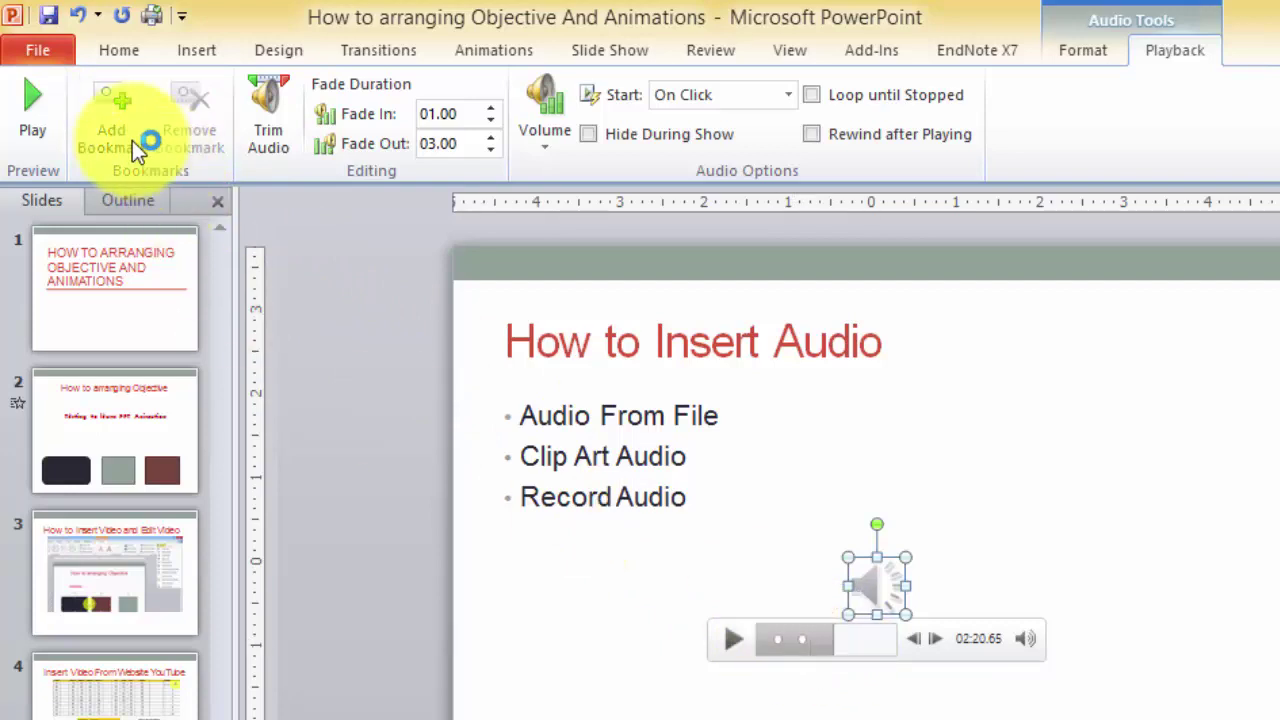
left_click(122, 132)
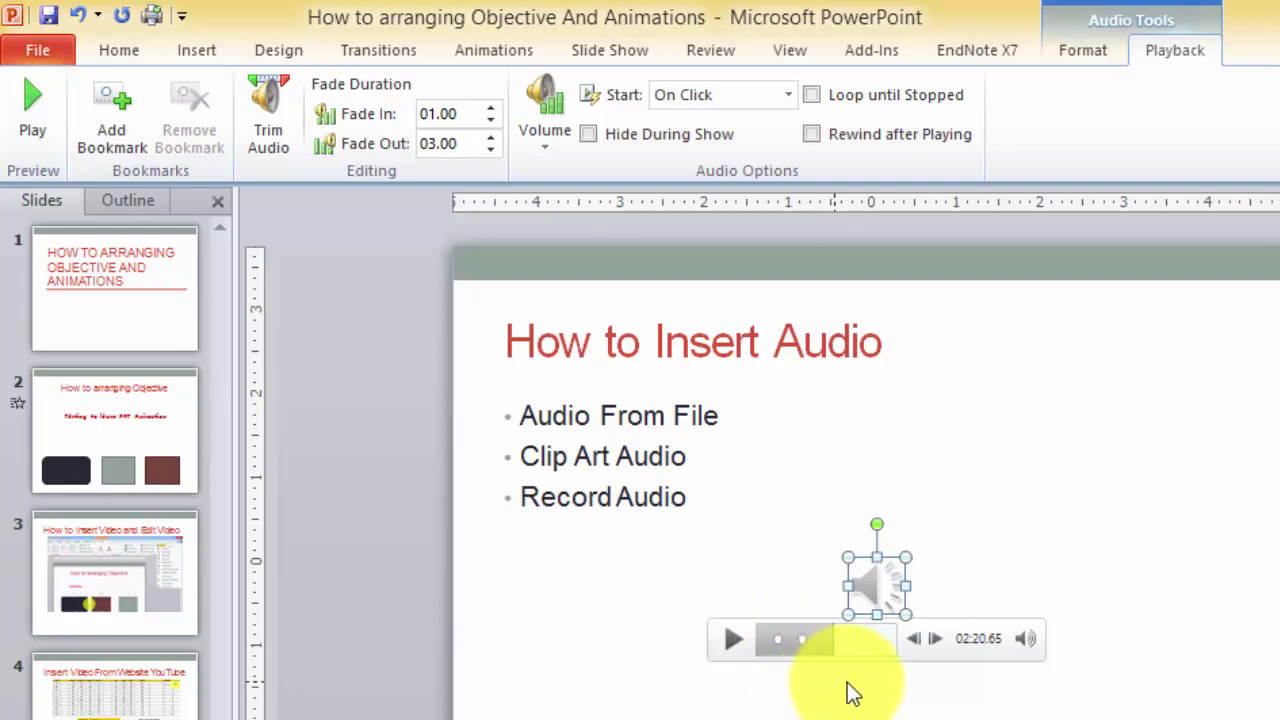
left_click(715, 712)
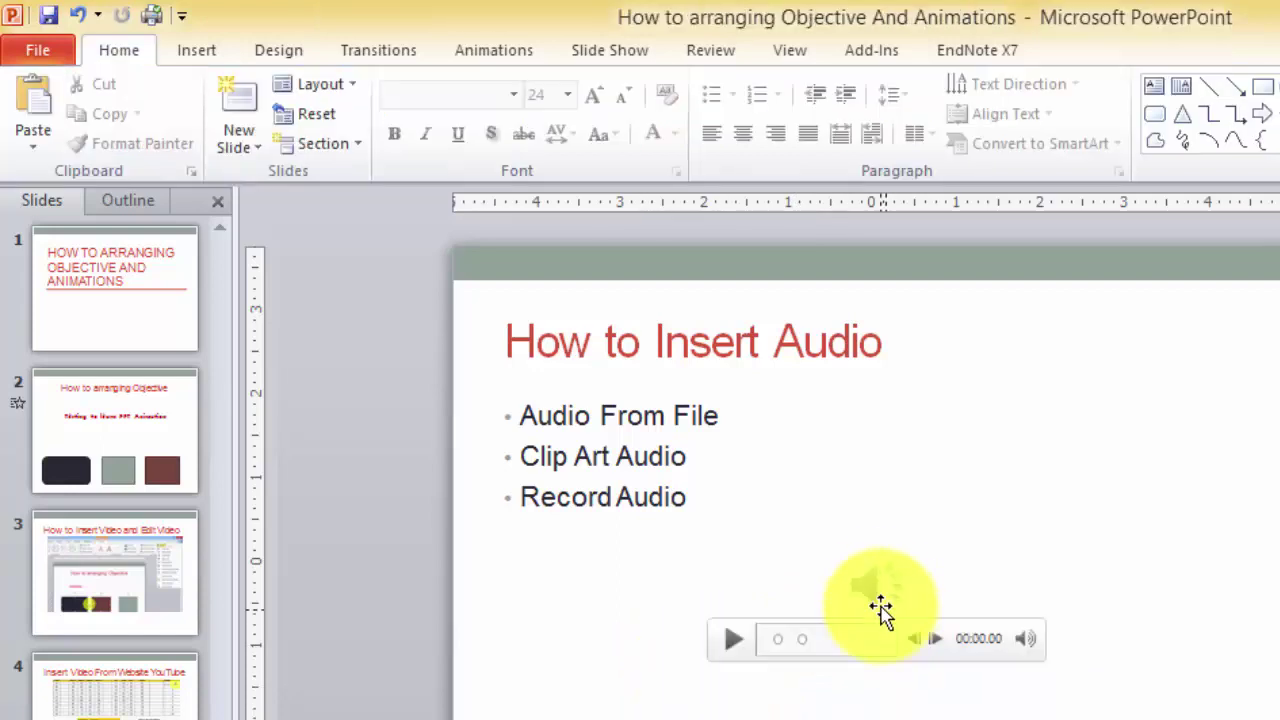
- Select the audio icon and browse Change Picture to the Downloads\Article-Buddy-Pro folder
left_click(880, 592)
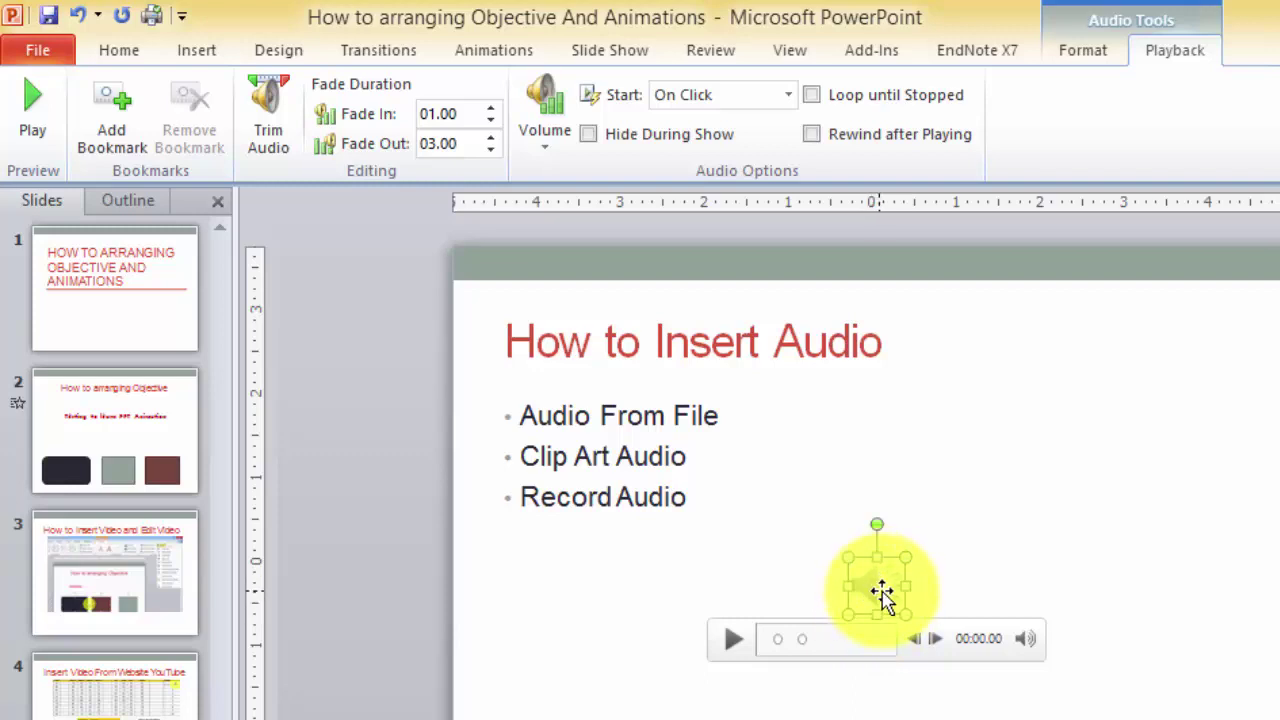
left_click(1060, 52)
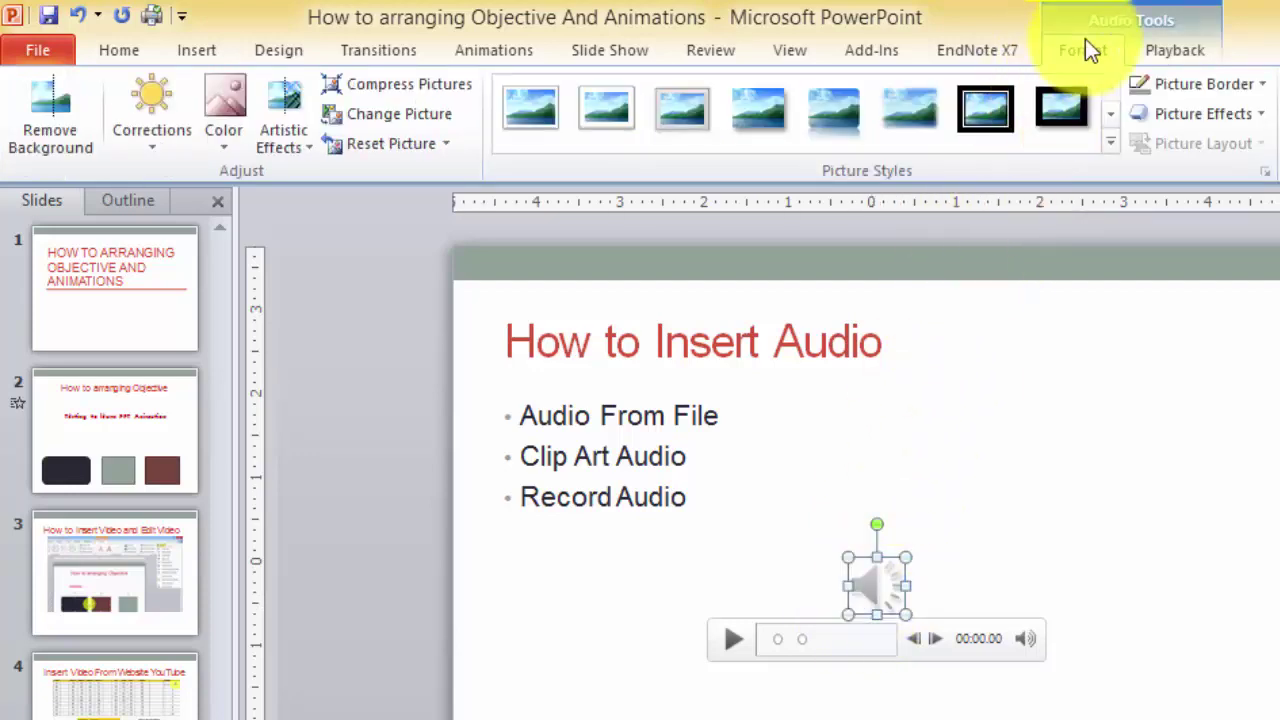
left_click(427, 119)
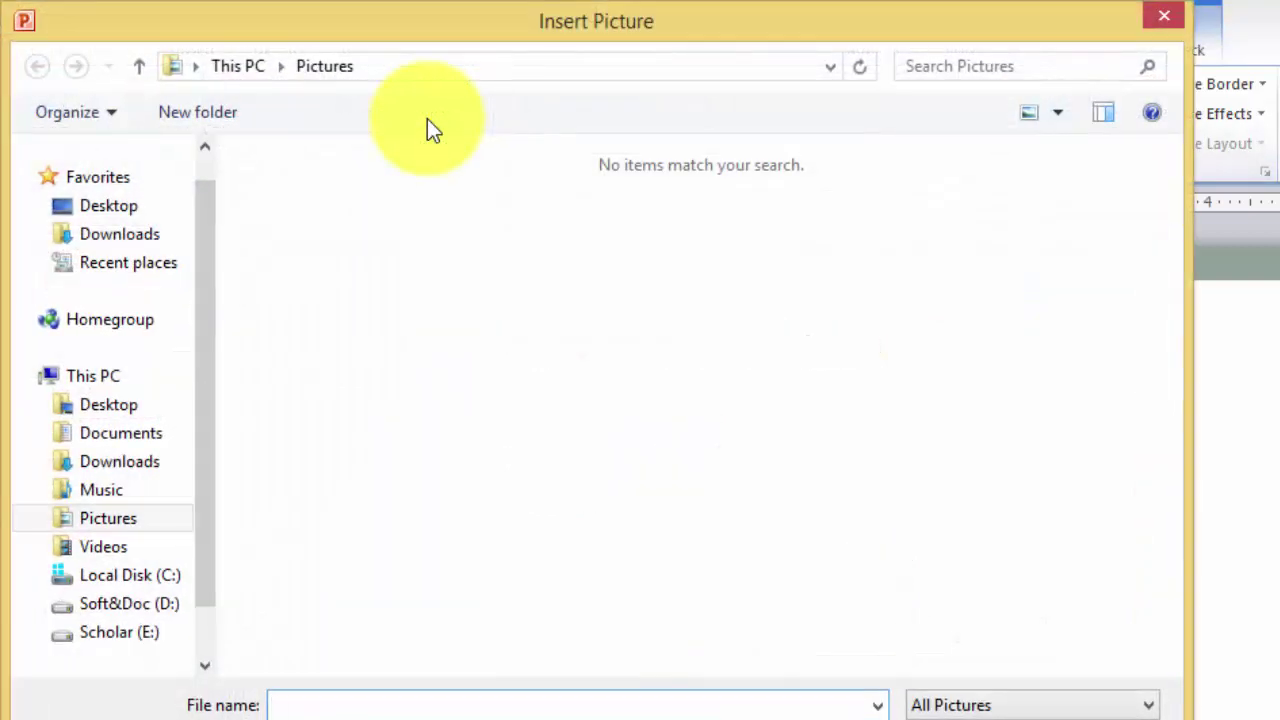
left_click_drag(205, 297, 243, 176)
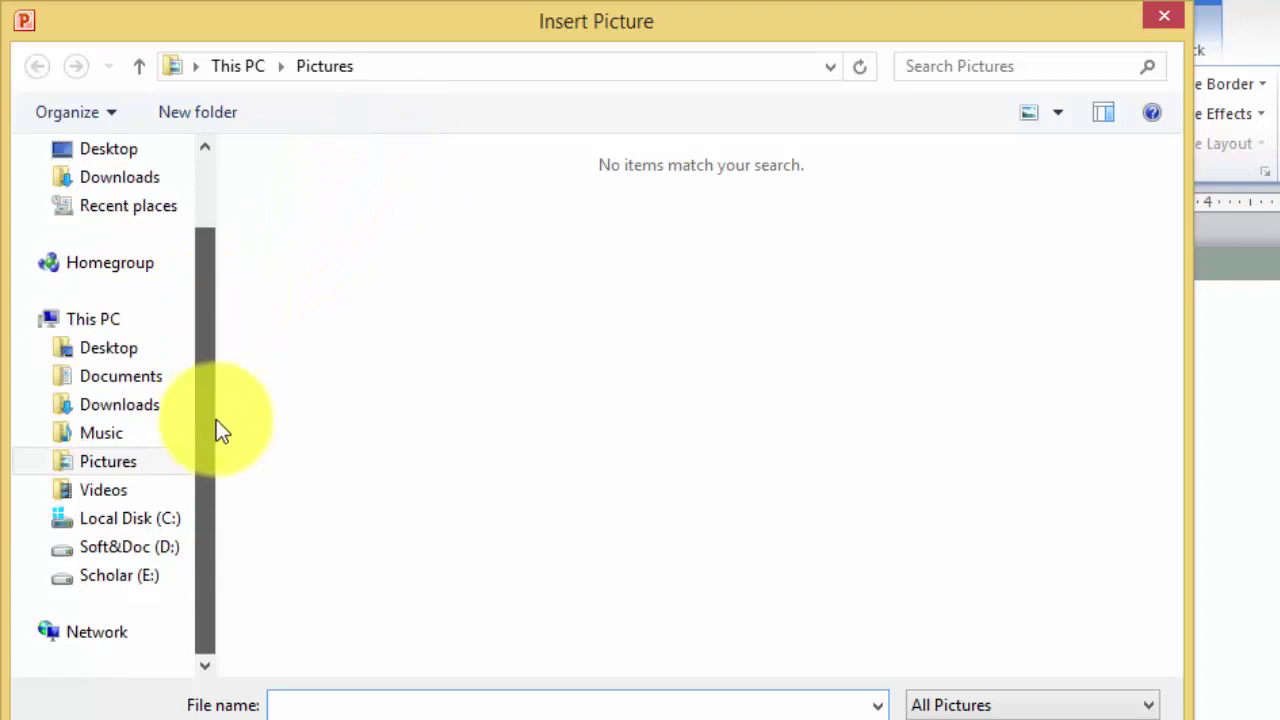
left_click(130, 255)
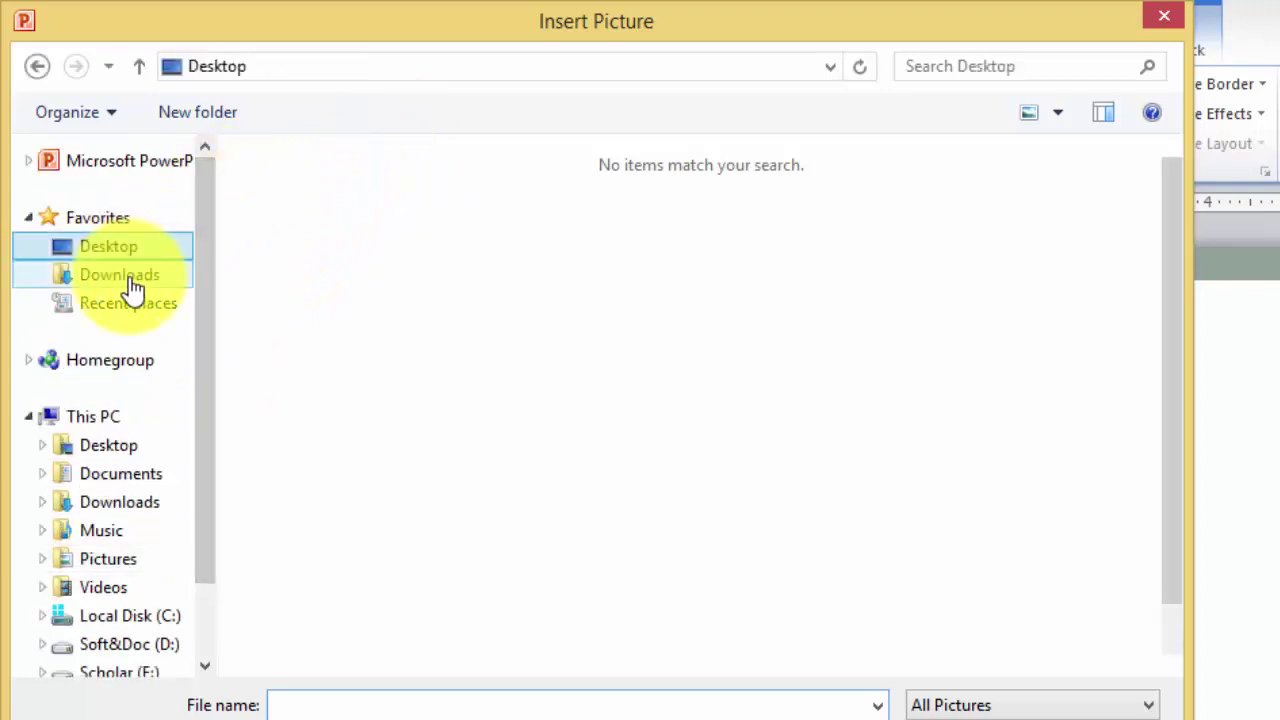
left_click(128, 280)
left_click(130, 303)
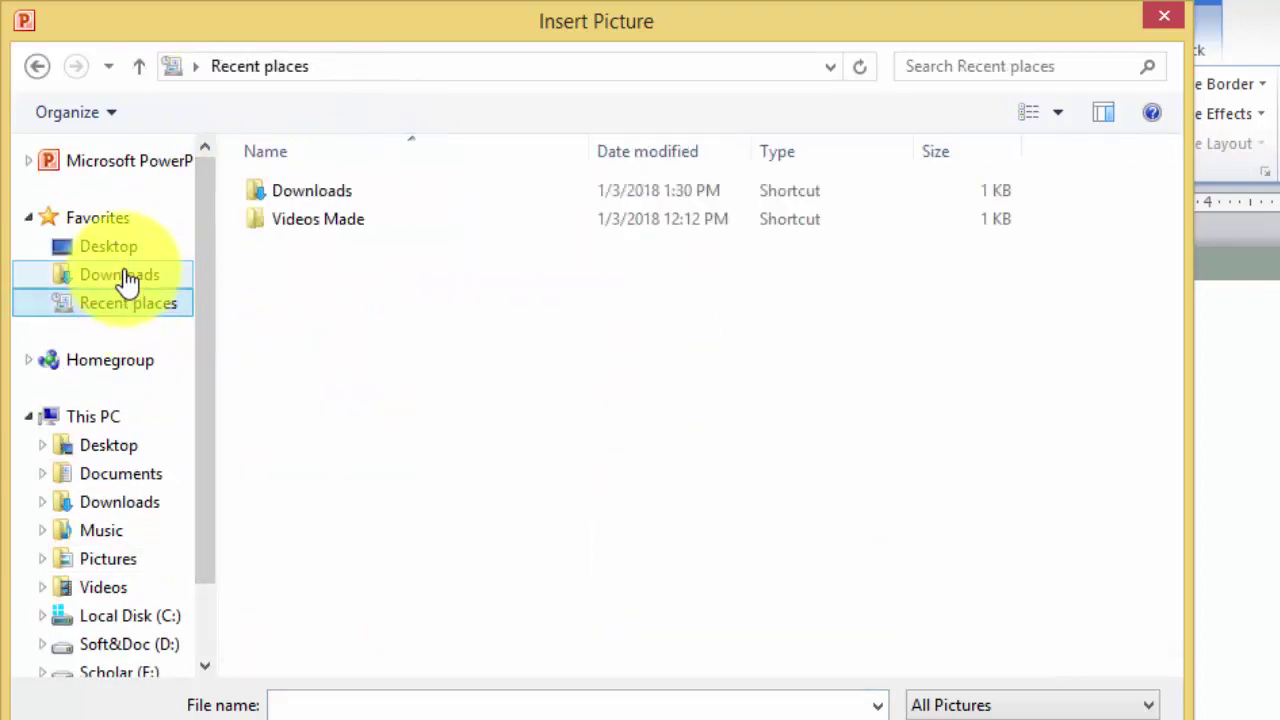
left_click(126, 276)
double_click(304, 220)
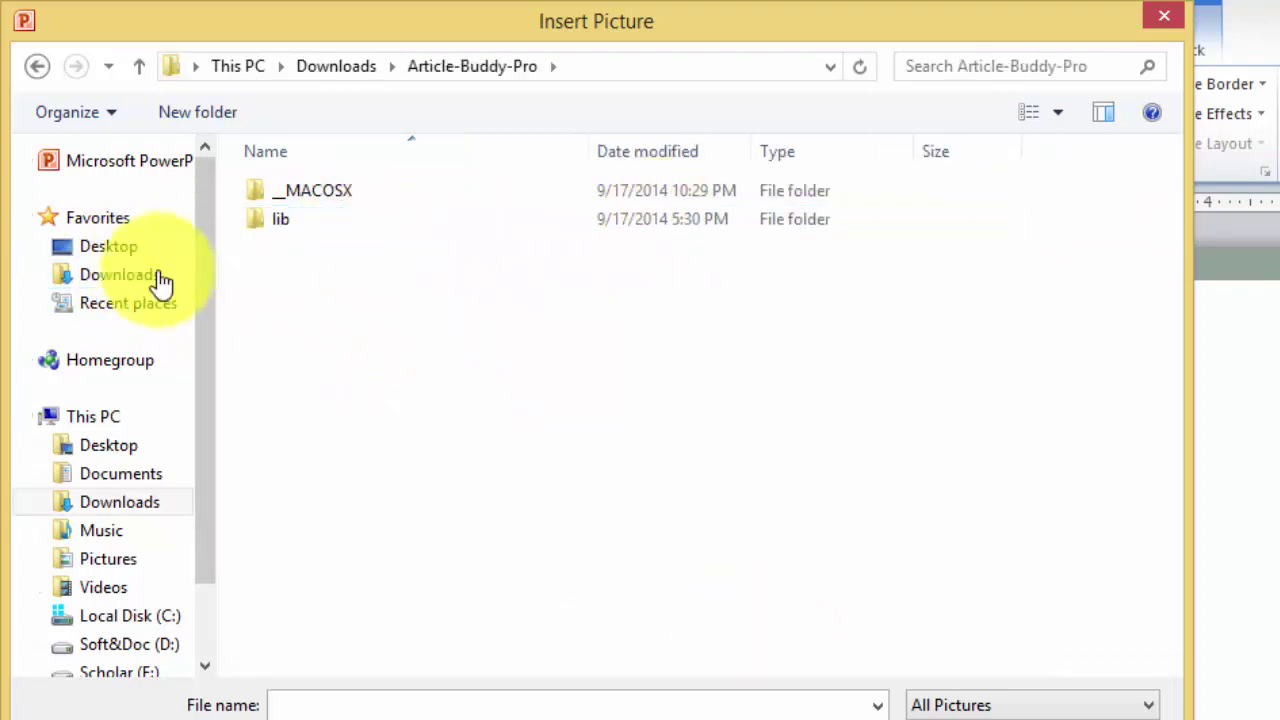
- Search Google for 'speaking cartoon' in a new Chrome tab and show Images results
left_click(100, 276)
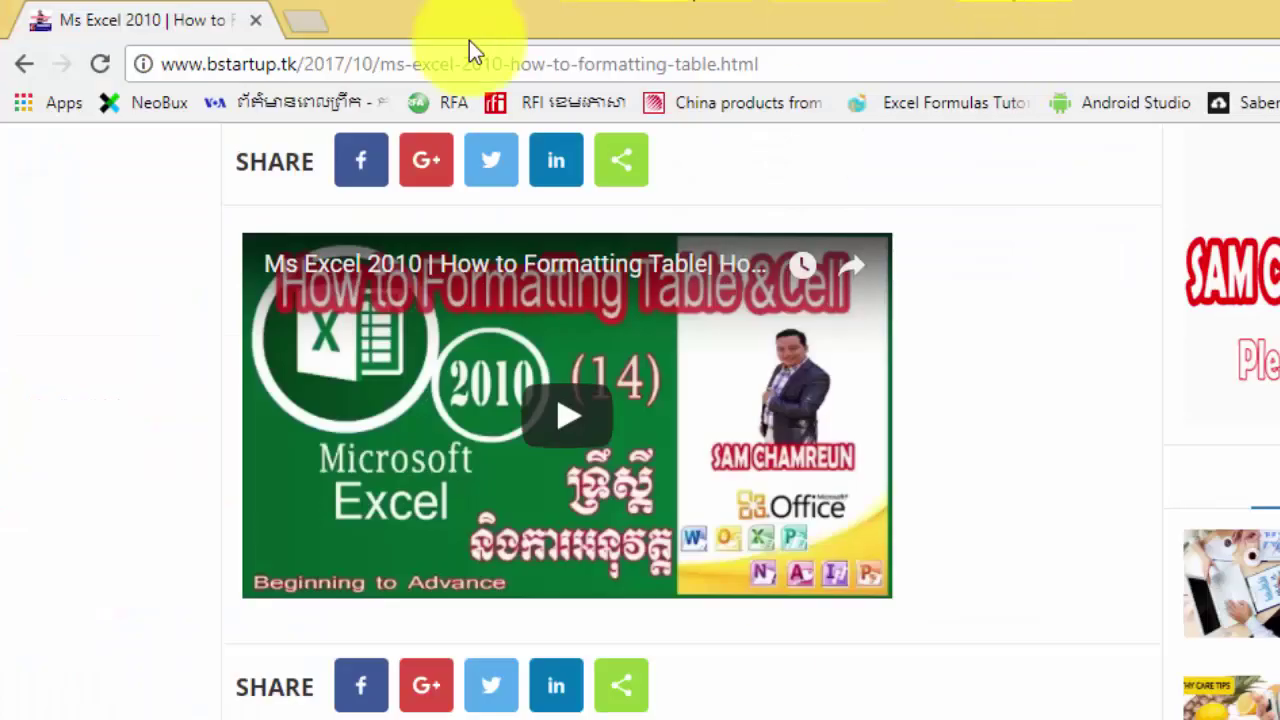
left_click(305, 24)
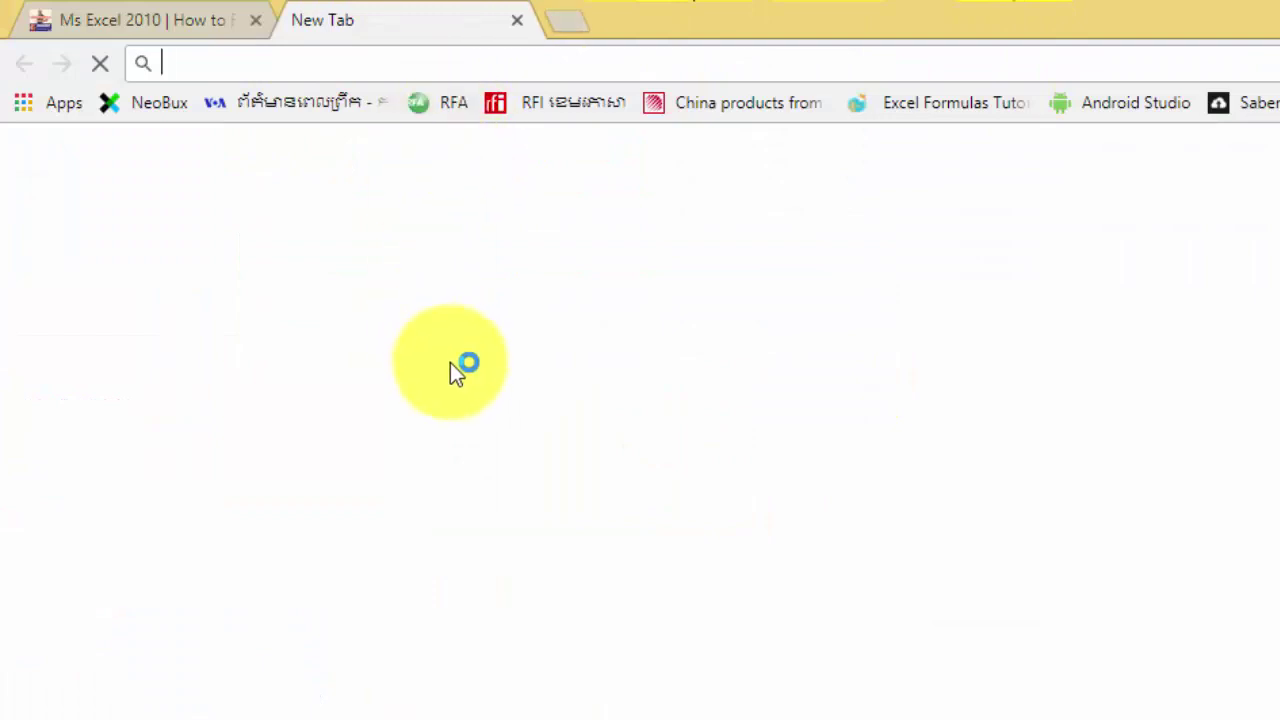
left_click(546, 528)
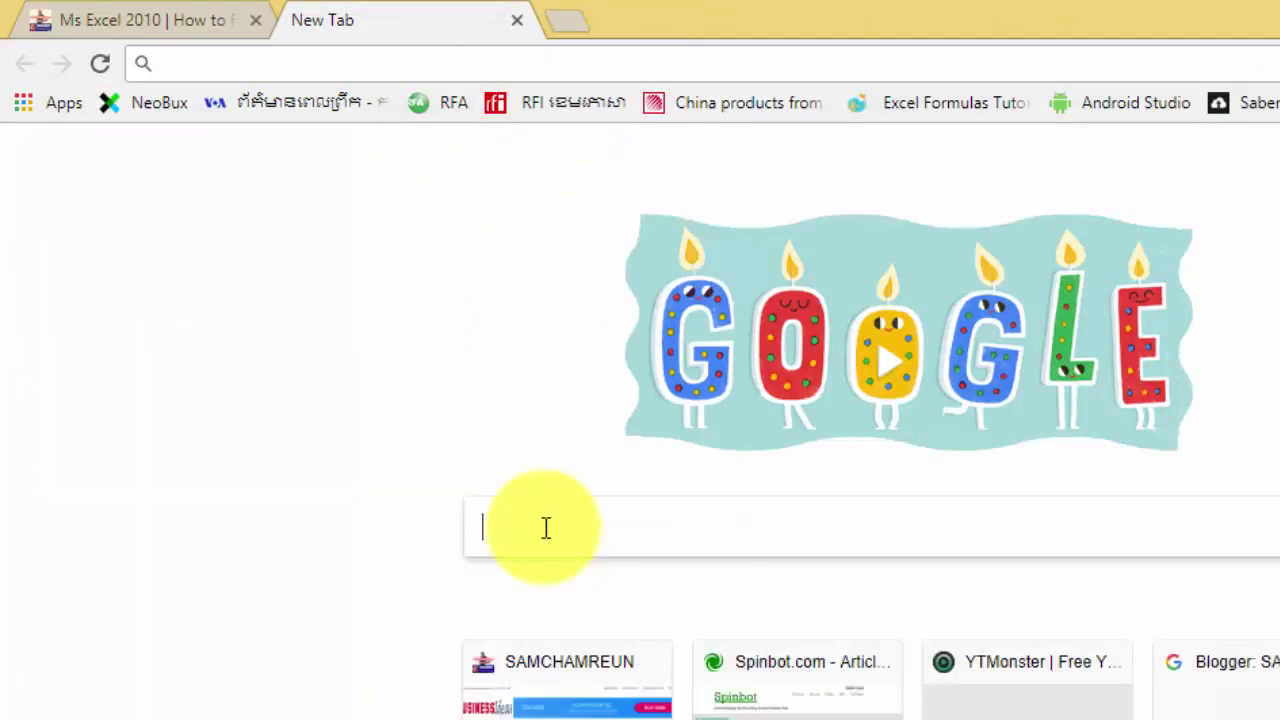
type("spea")
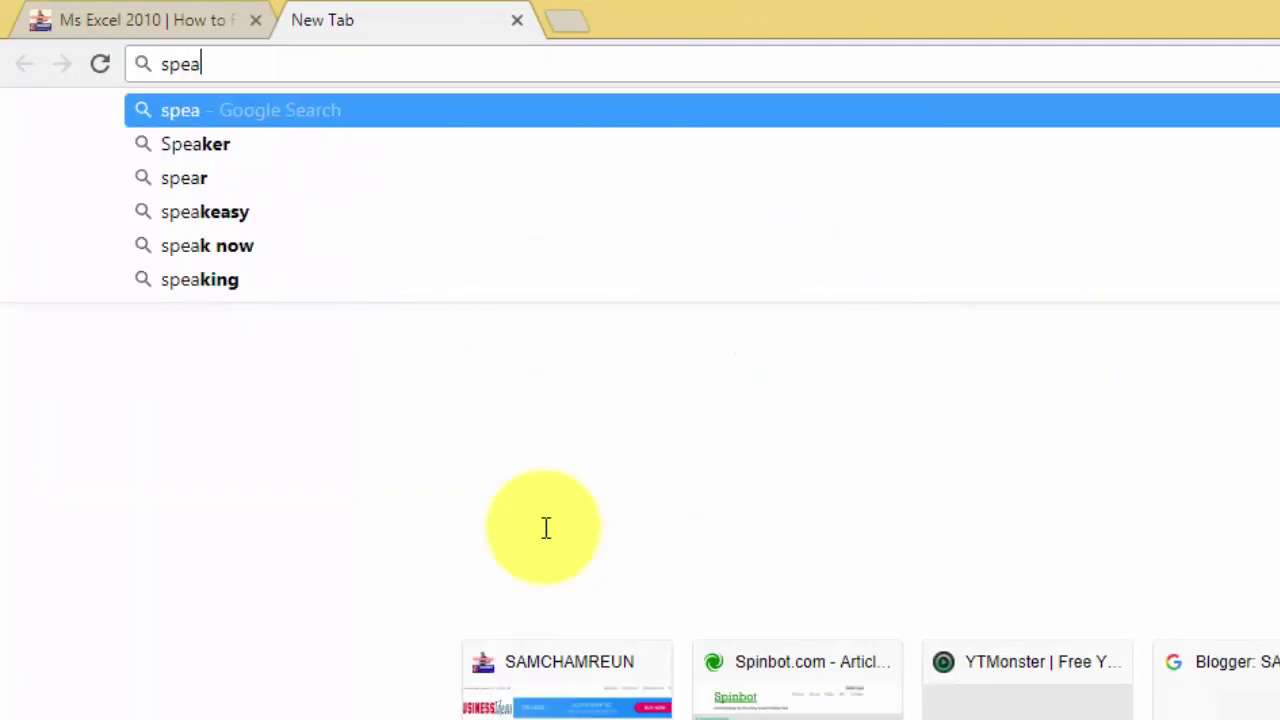
type("king t")
key("BackSpace")
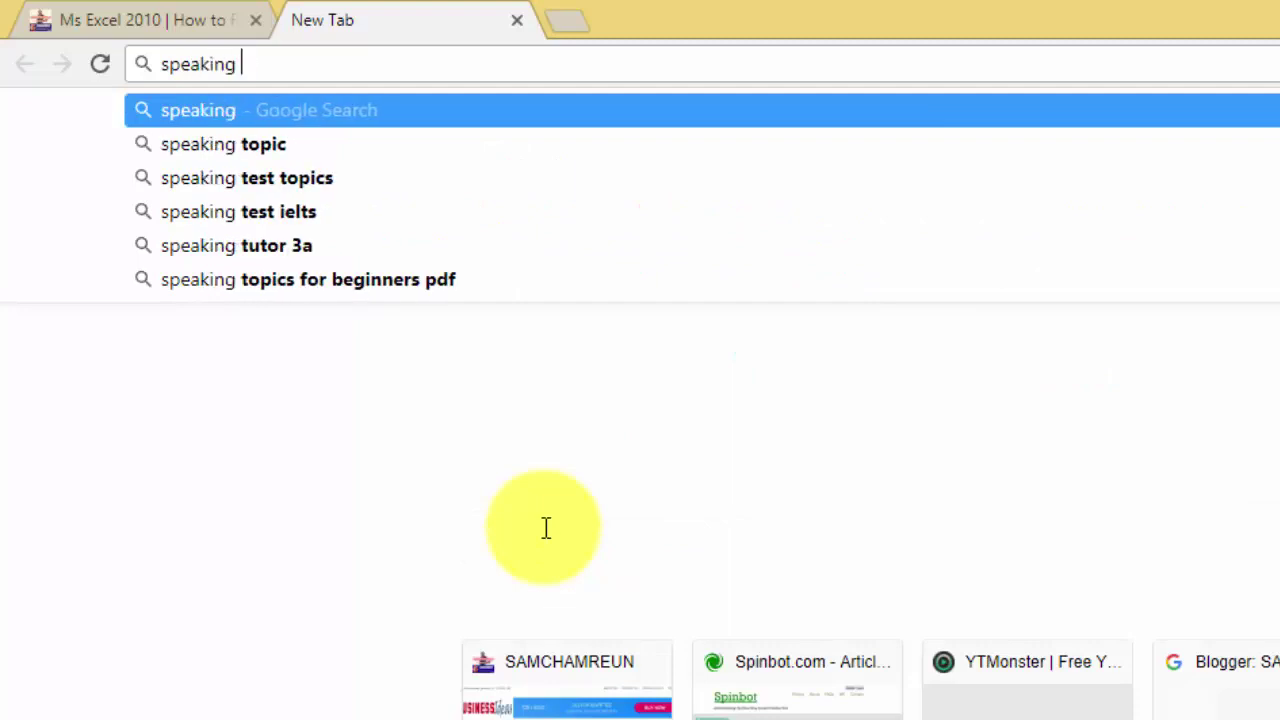
type("ca")
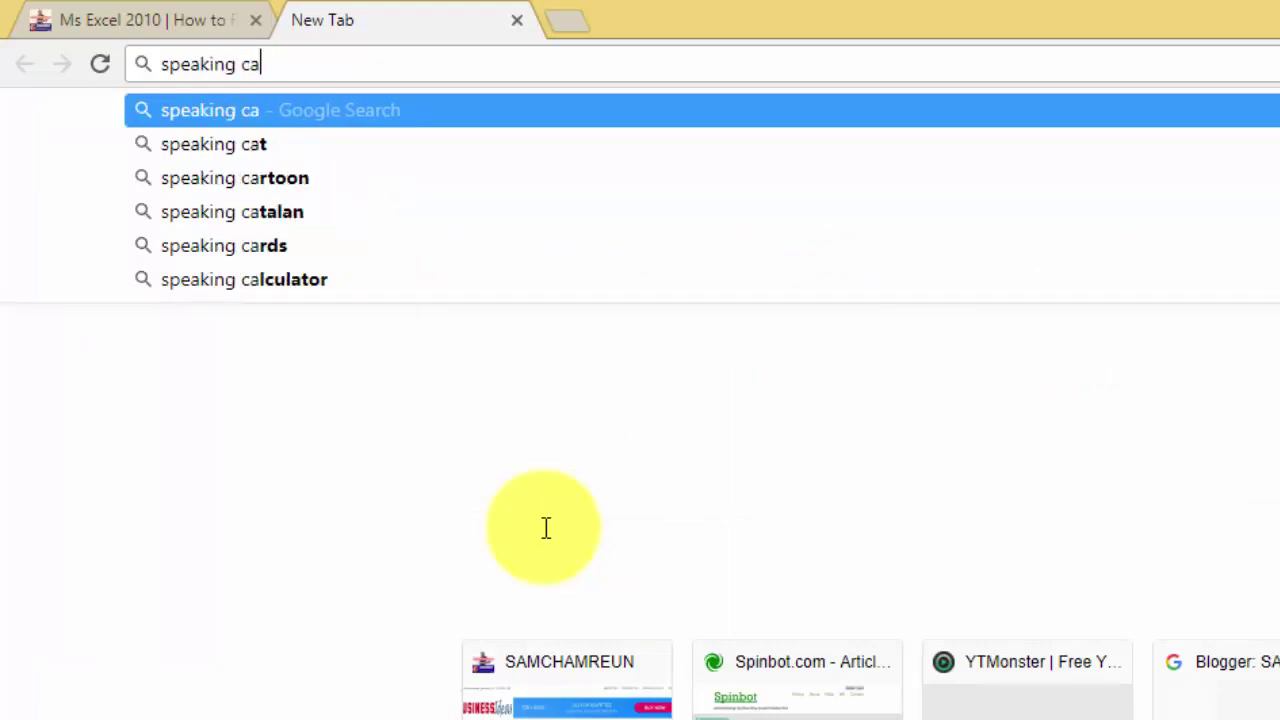
type("rton")
key("BackSpace")
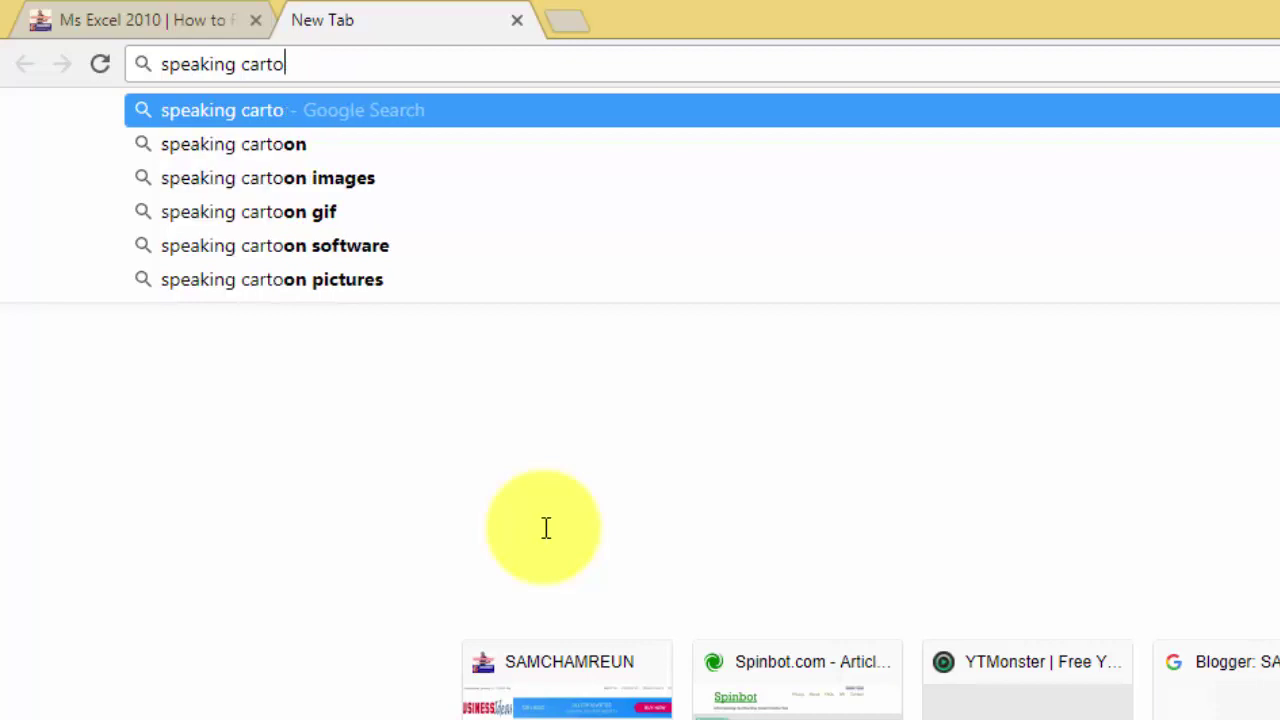
type("i")
key("BackSpace")
type("on")
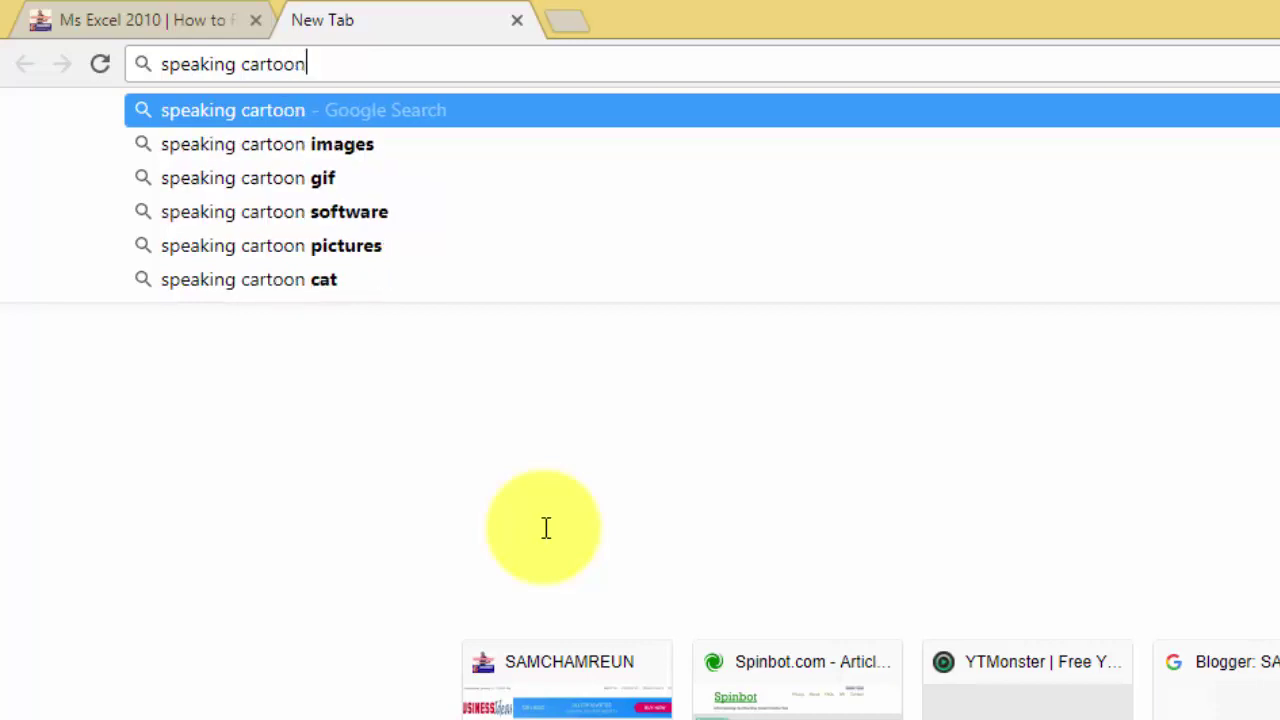
key("Return")
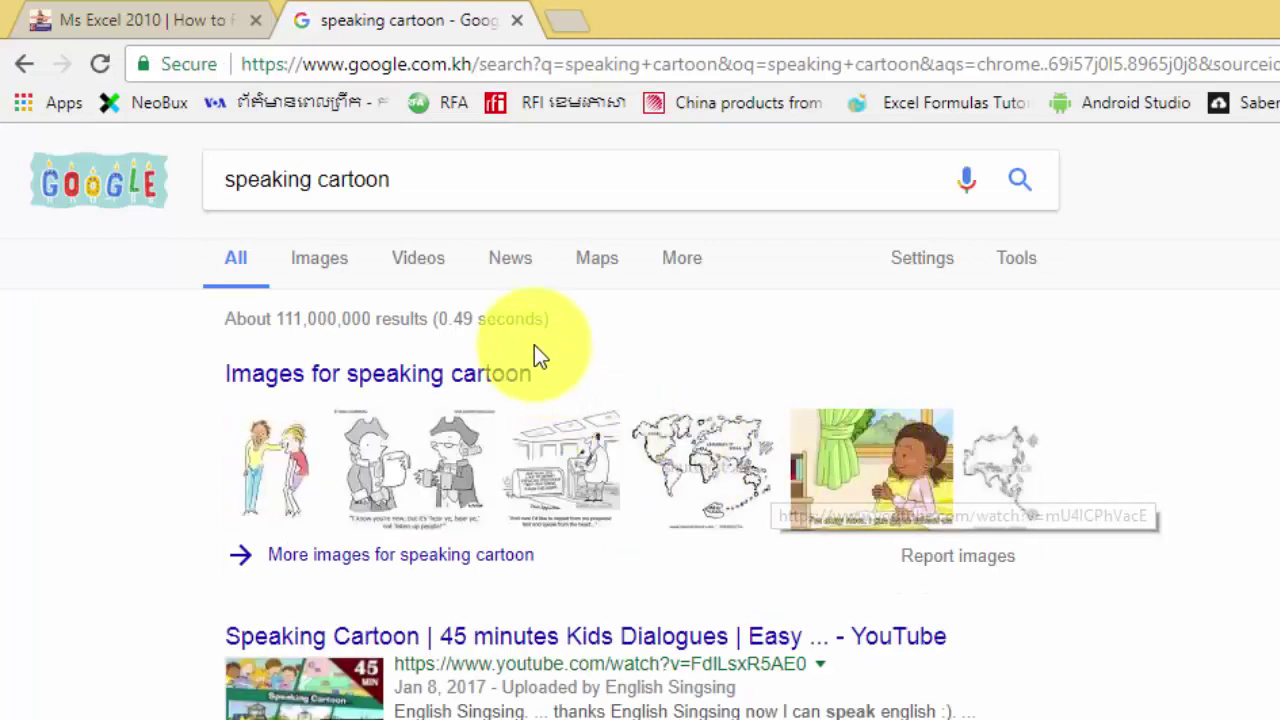
left_click(320, 262)
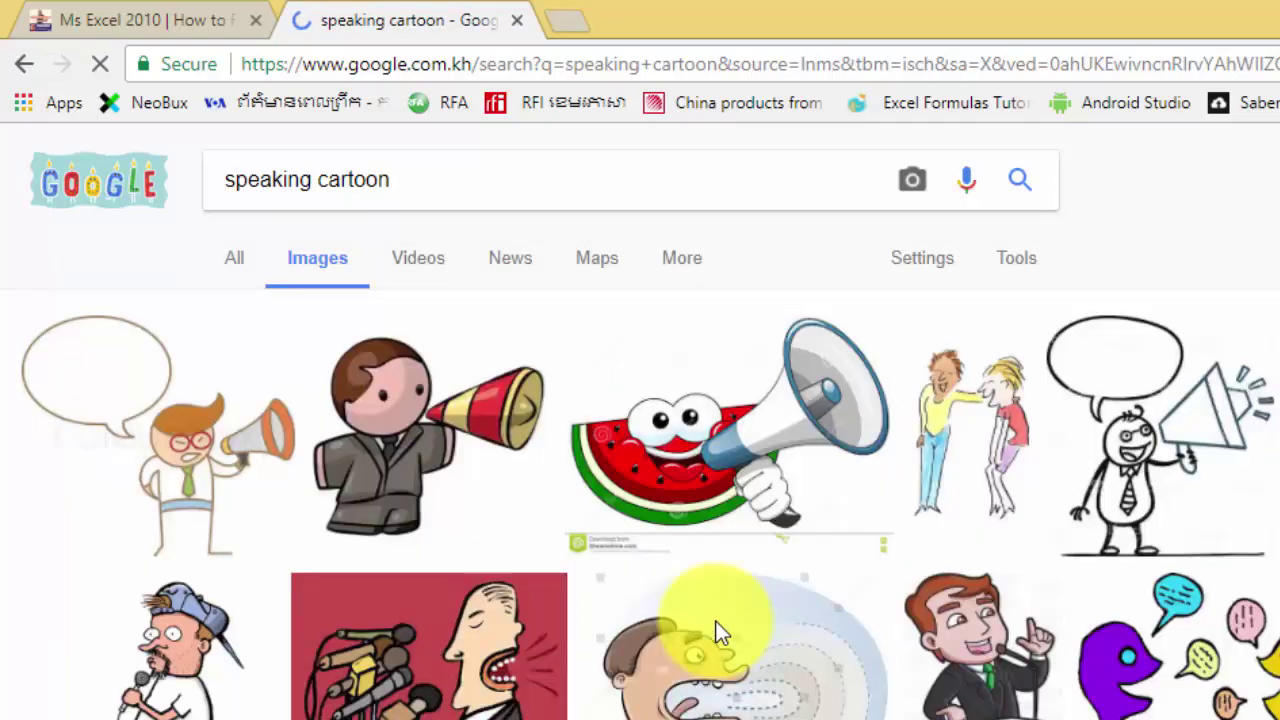
- Browse the cartoon image results and preview the Smiley with Megaphone picture
scroll(578, 503, "down", 3)
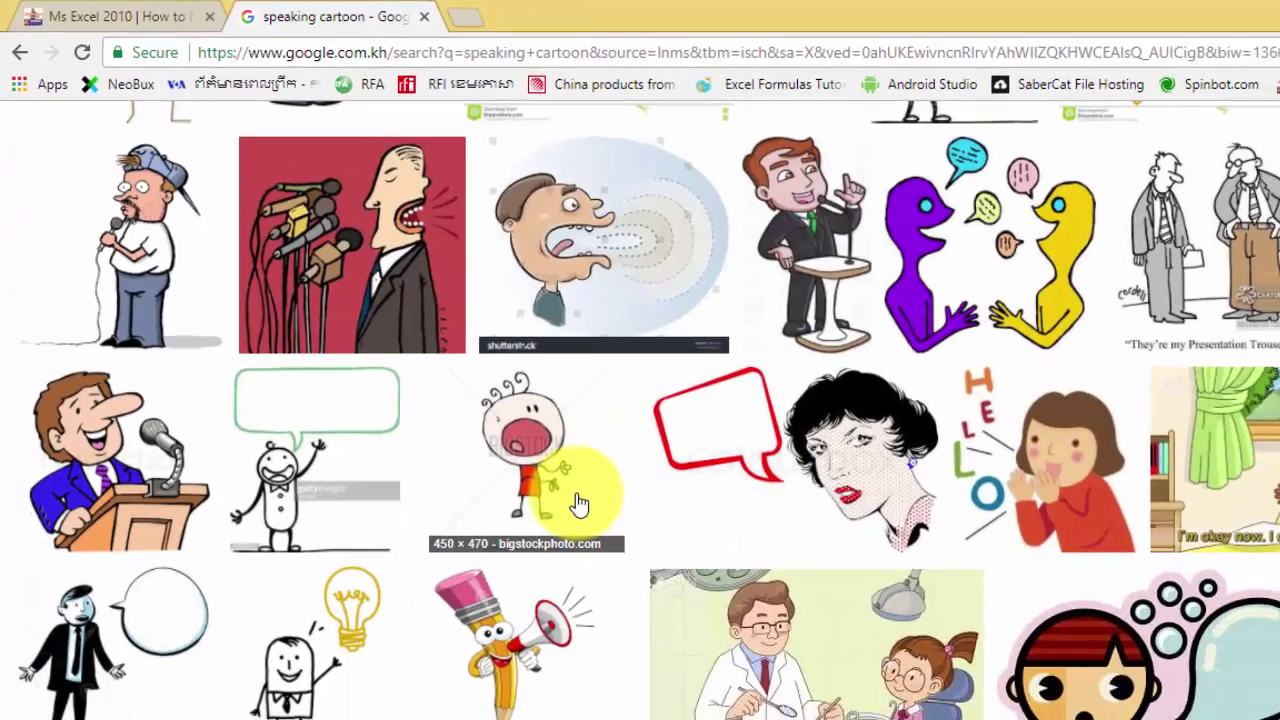
scroll(580, 480, "up", 3)
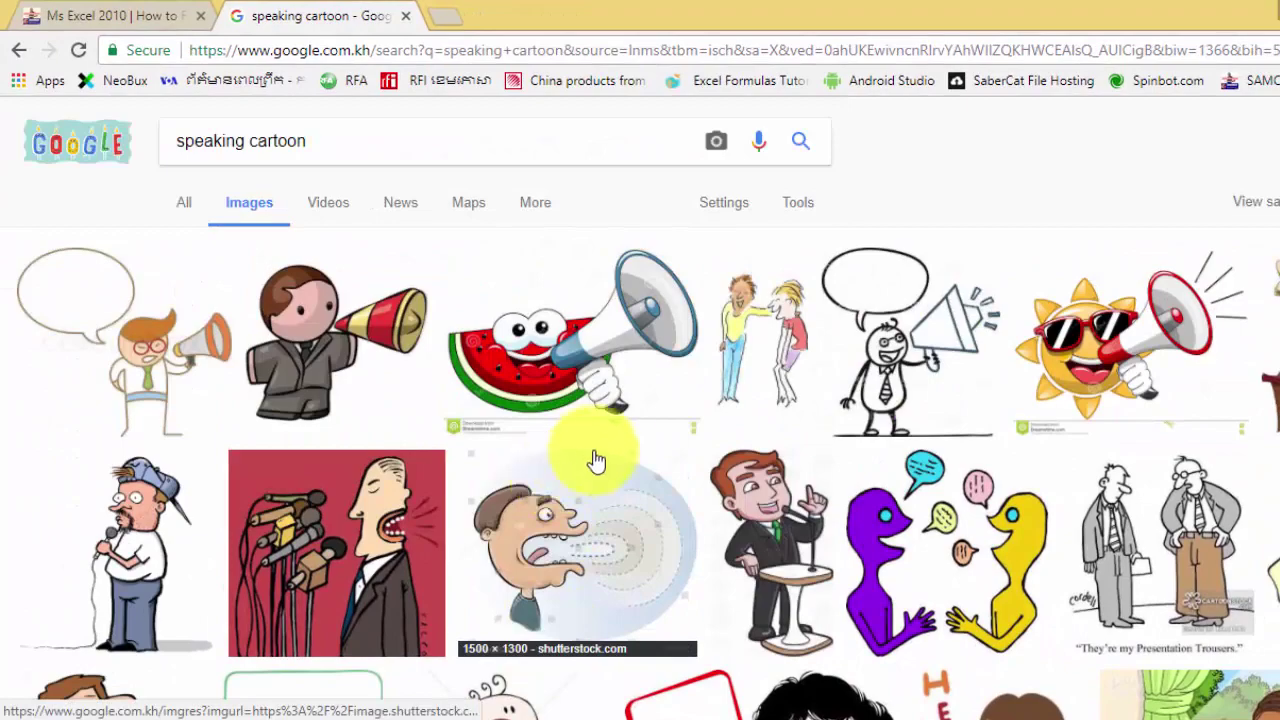
scroll(598, 458, "down", 5)
scroll(608, 455, "down", 5)
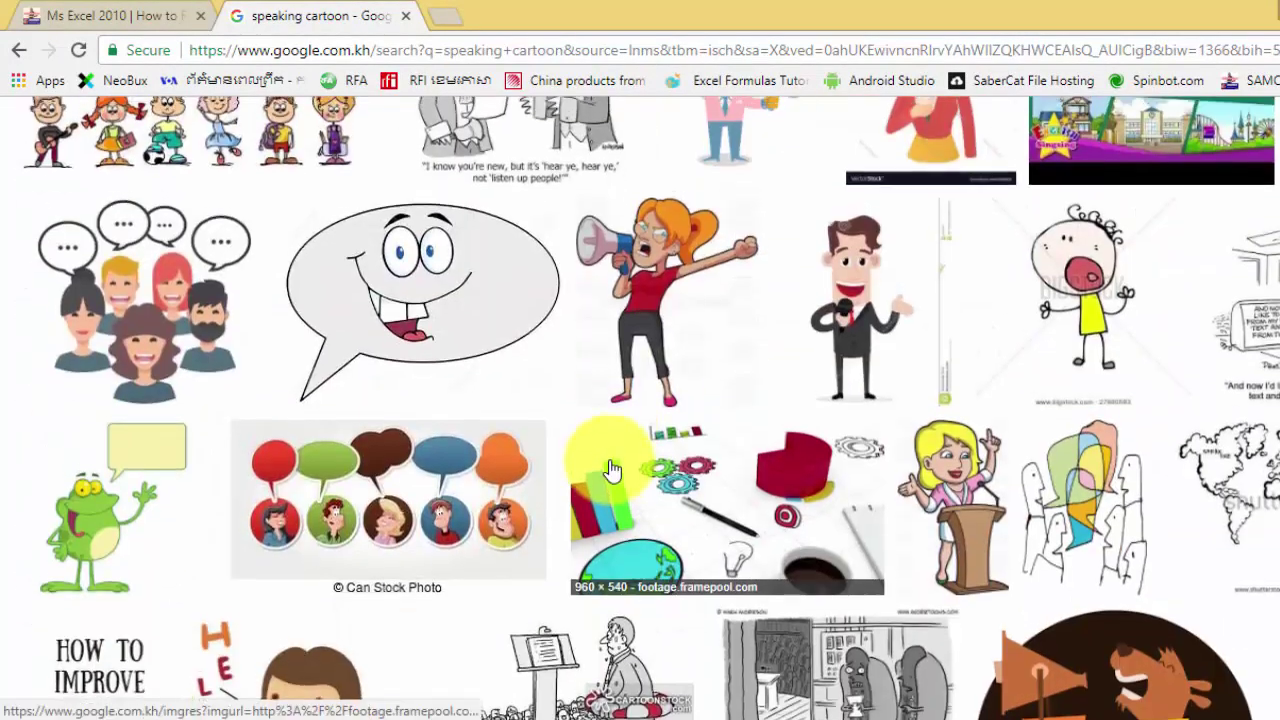
scroll(612, 465, "up", 5)
scroll(700, 450, "up", 5)
left_click(1093, 346)
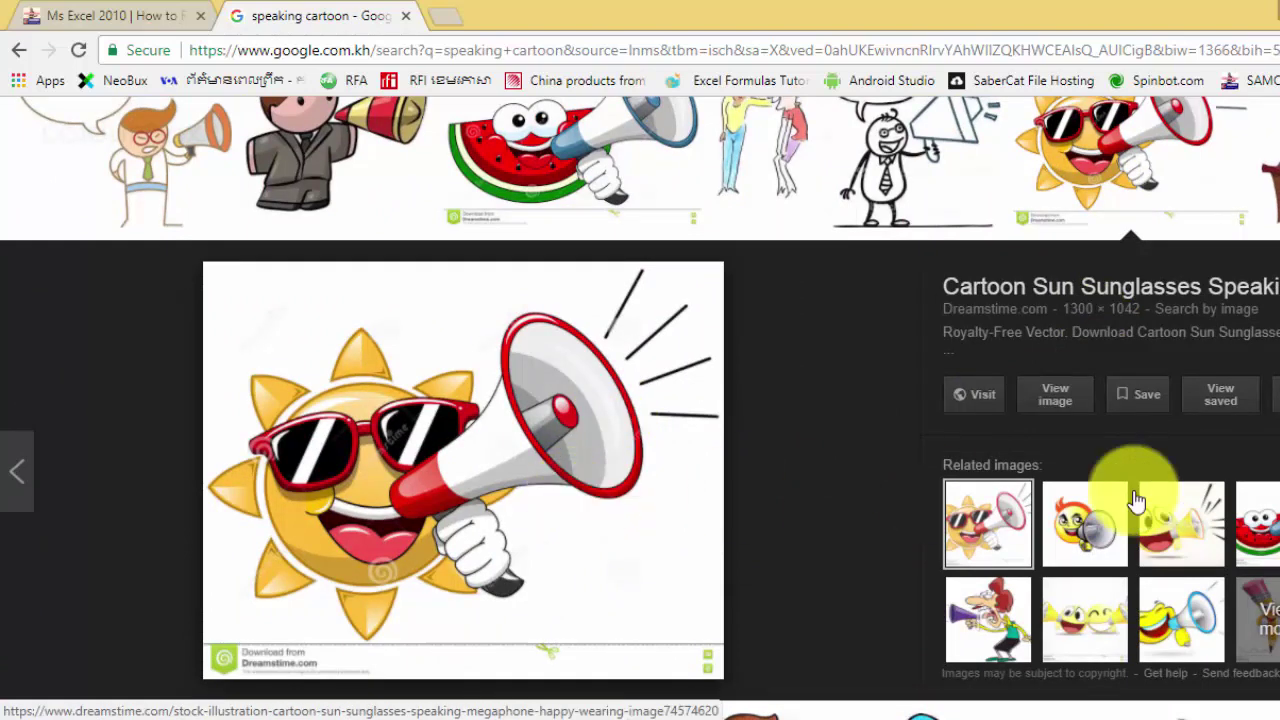
left_click(1179, 517)
left_click(1192, 614)
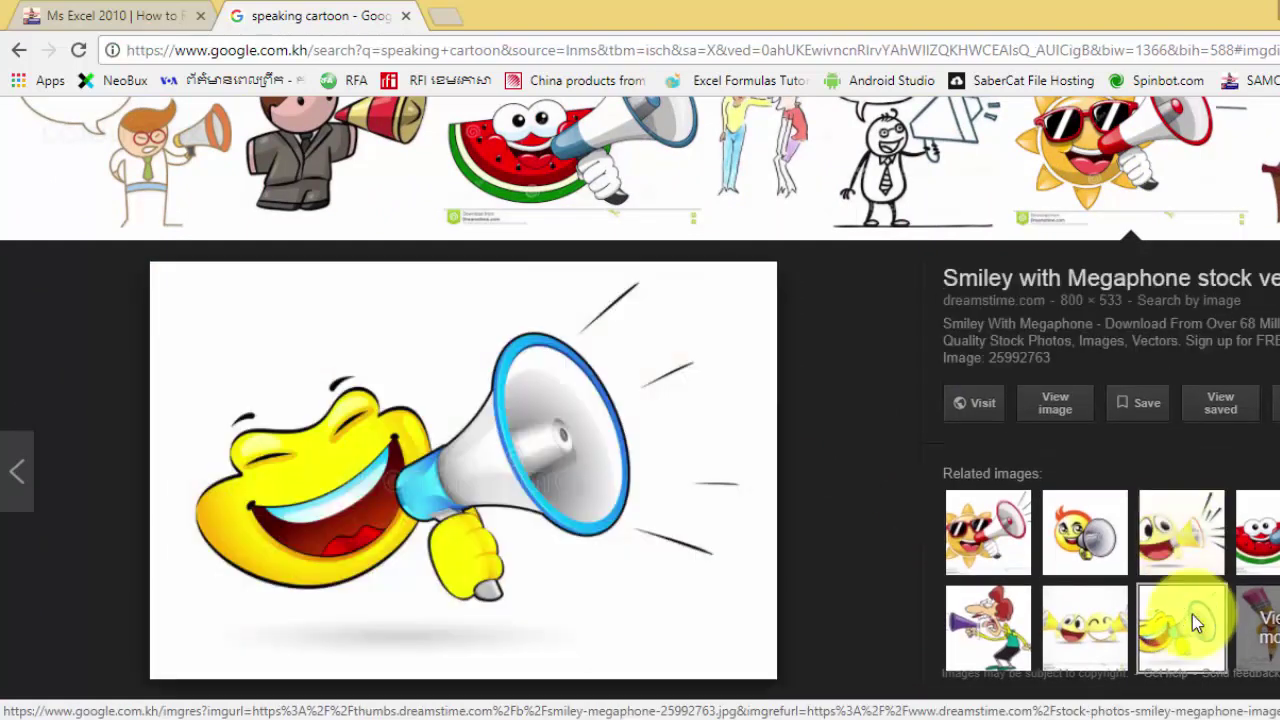
- Save the Smiley with Megaphone image to the Desktop as JPEG smiley-megaphone-25992763
right_click(338, 442)
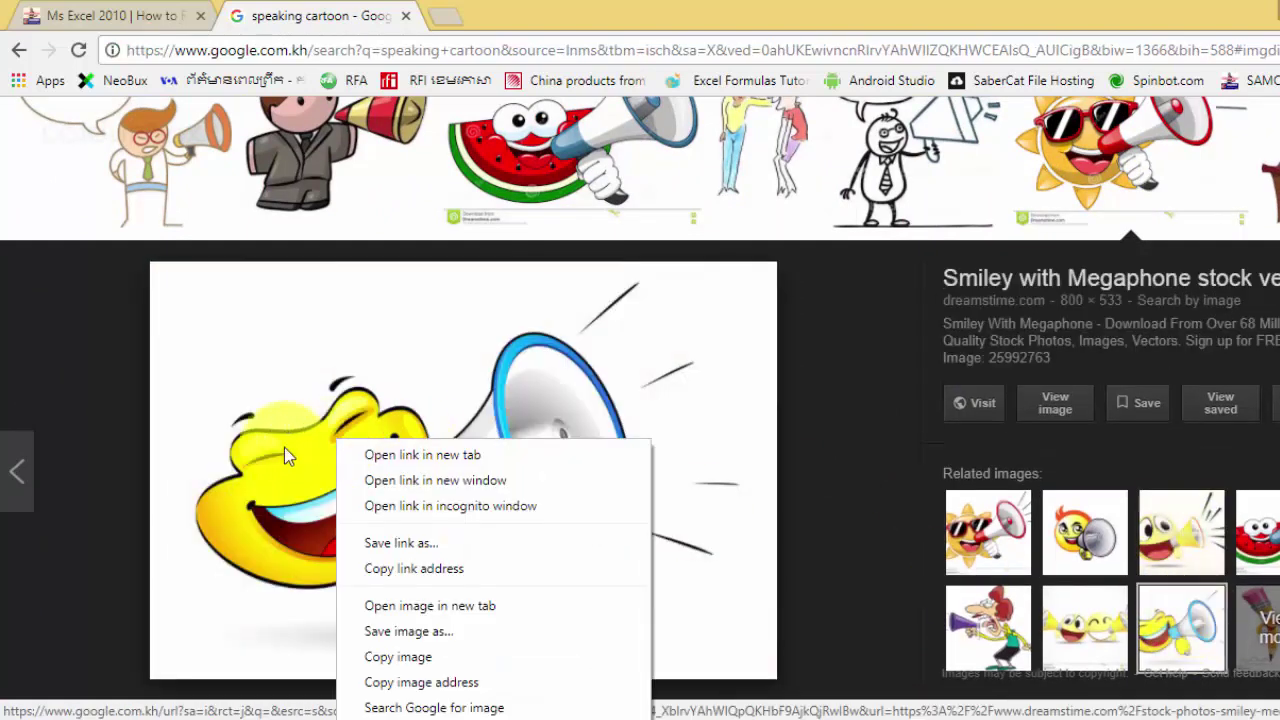
left_click(398, 640)
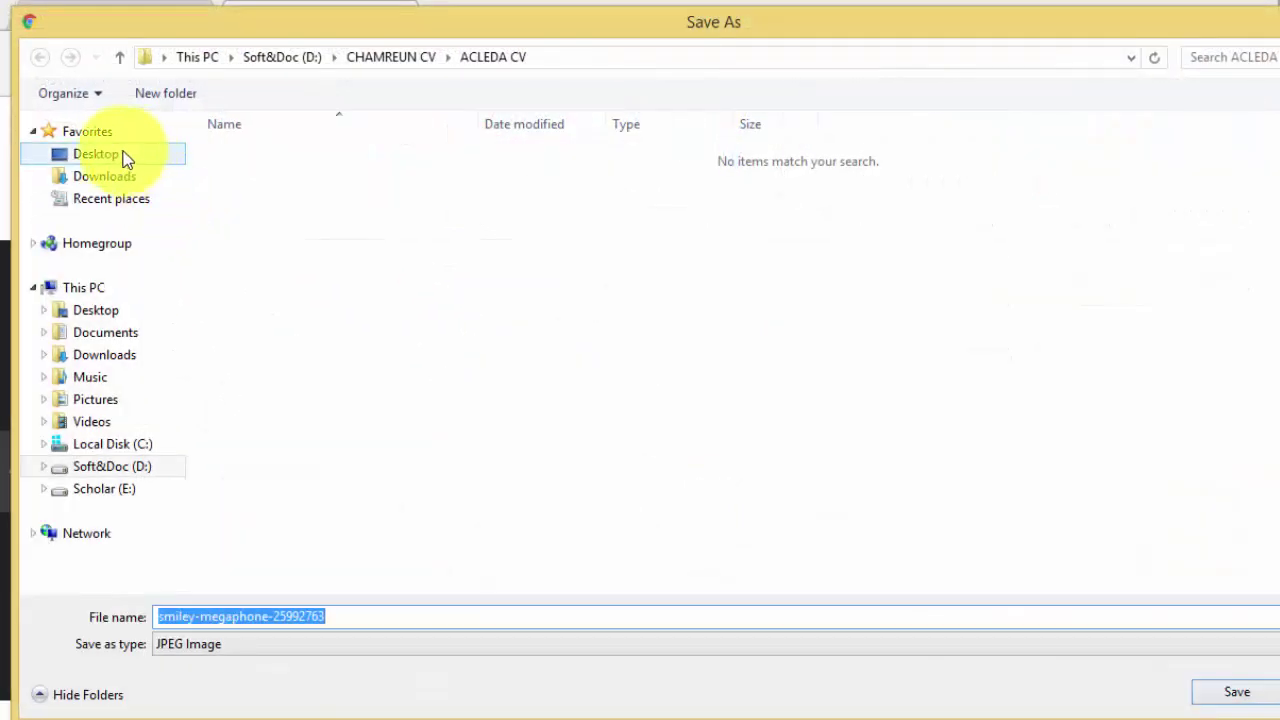
left_click(50, 155)
left_click(1240, 692)
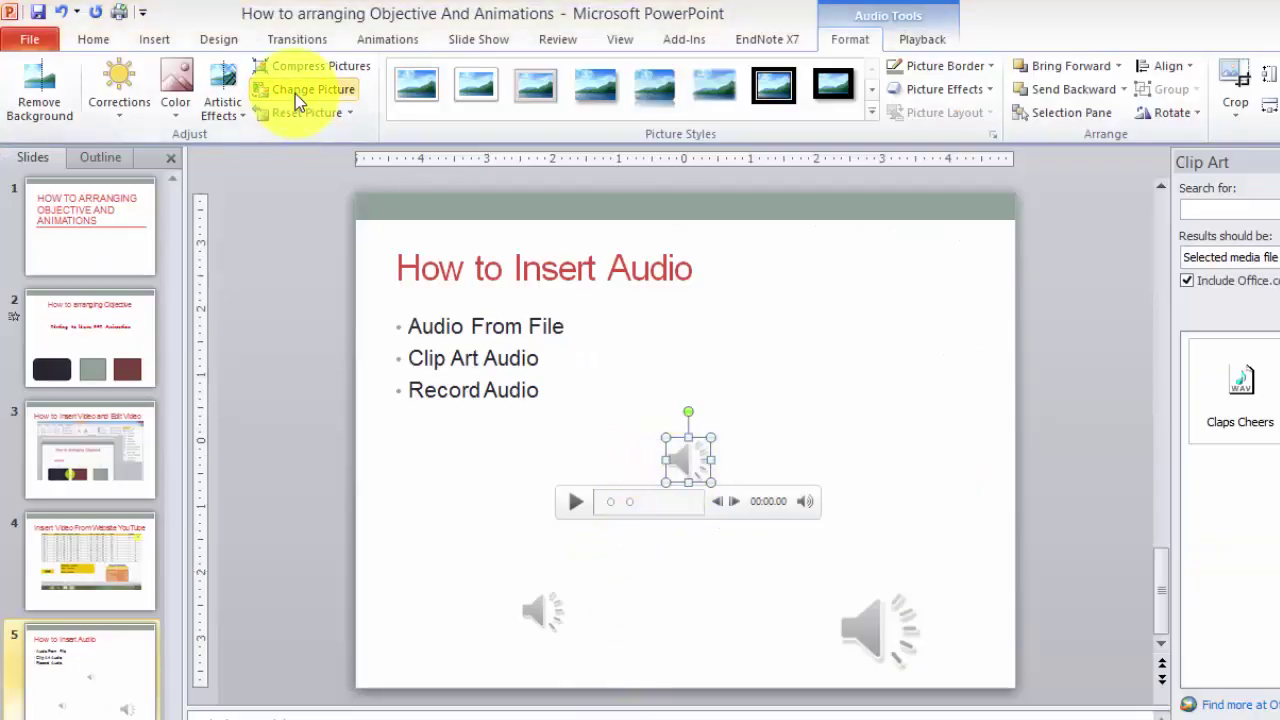
- Replace the audio clip's speaker icon with the smiley-megaphone picture from the Desktop
left_click(295, 93)
left_click(85, 196)
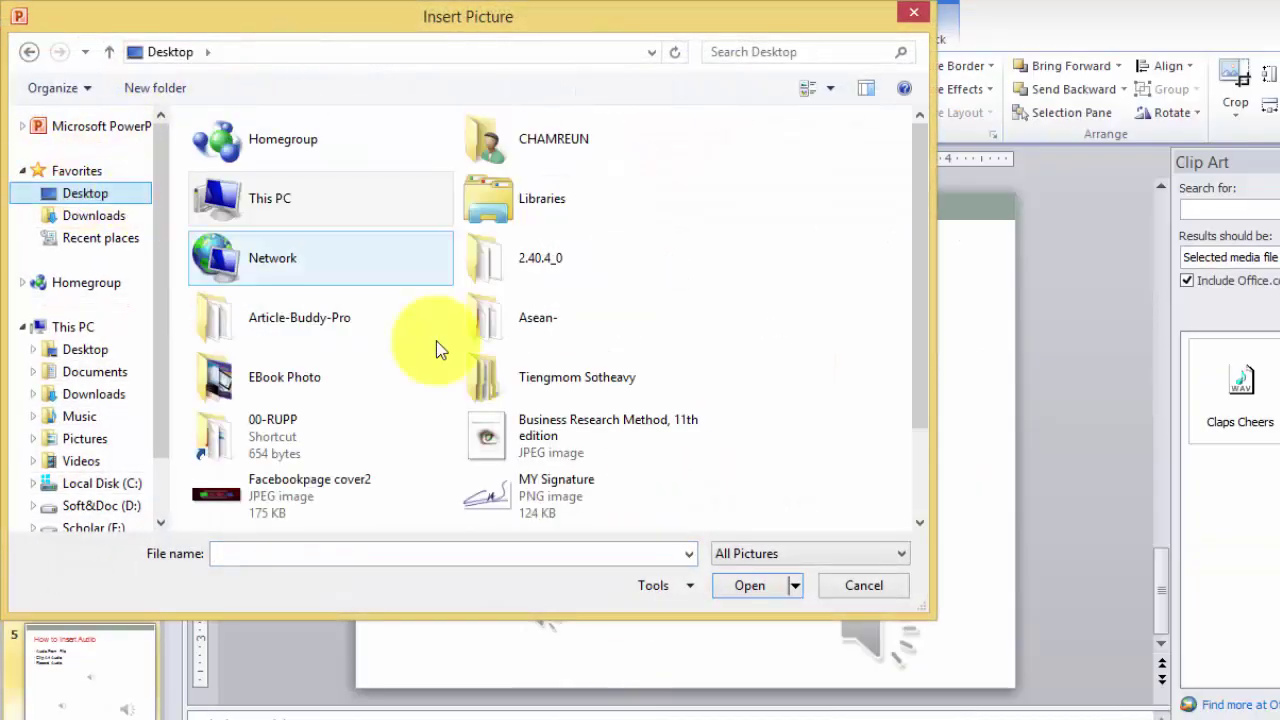
left_click_drag(926, 212, 903, 331)
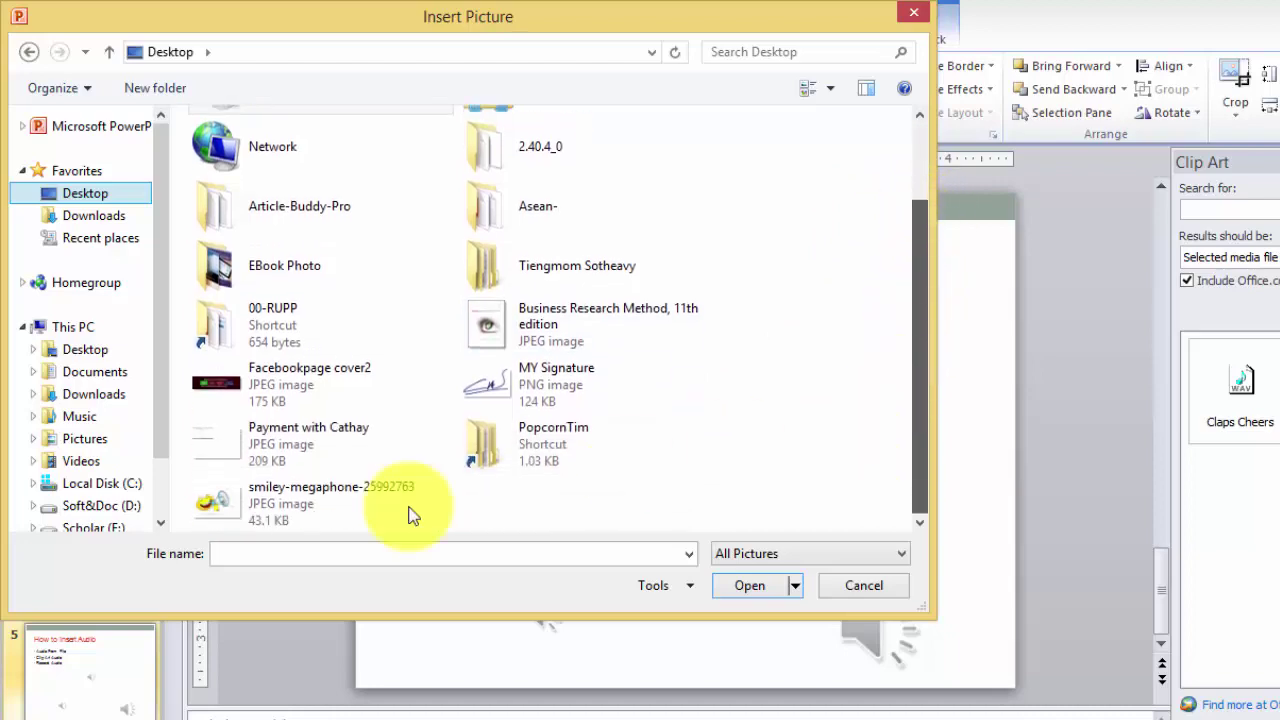
left_click(230, 500)
left_click(724, 590)
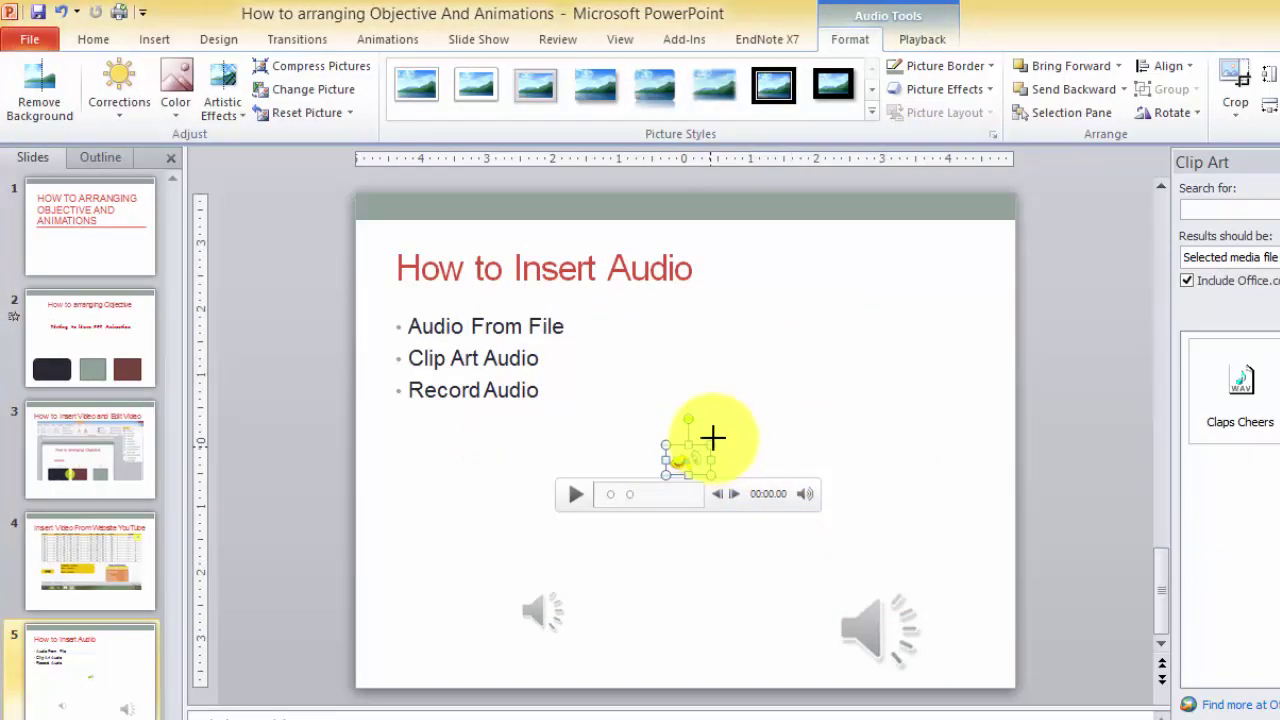
- Enlarge the smiley-megaphone picture beside the bullet list, then deselect it
left_click_drag(756, 364, 780, 478)
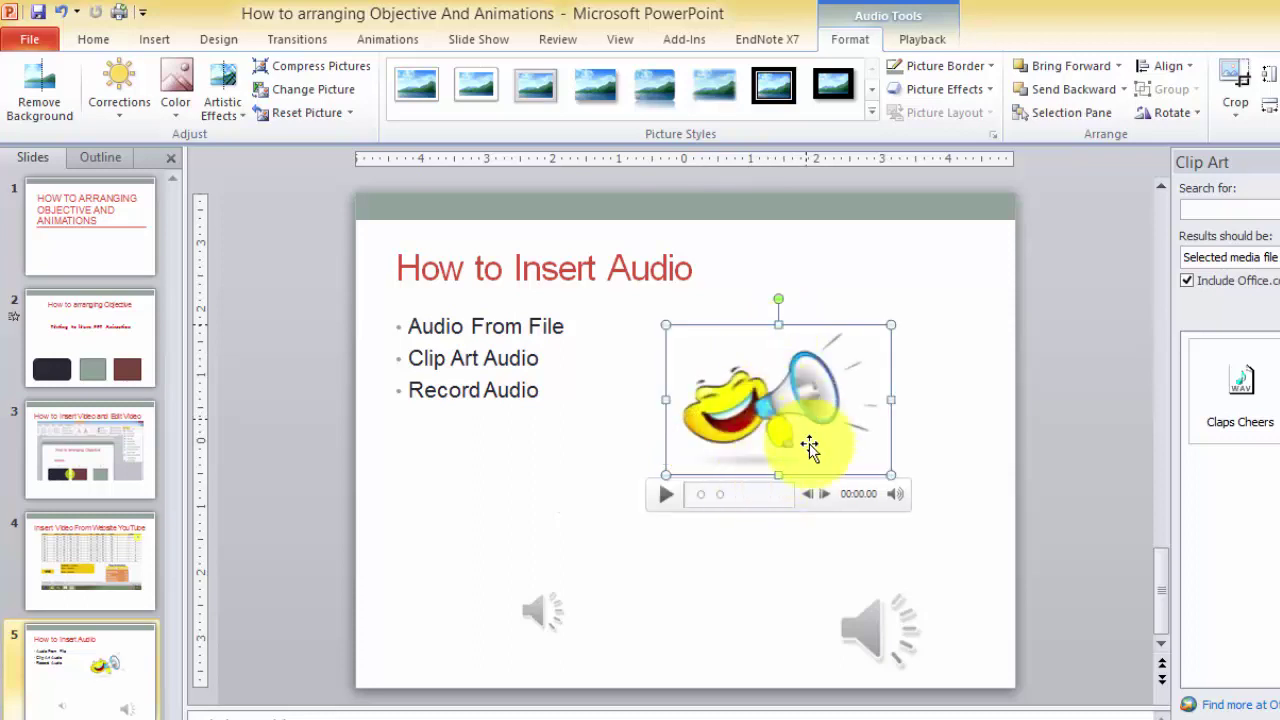
left_click_drag(665, 325, 624, 297)
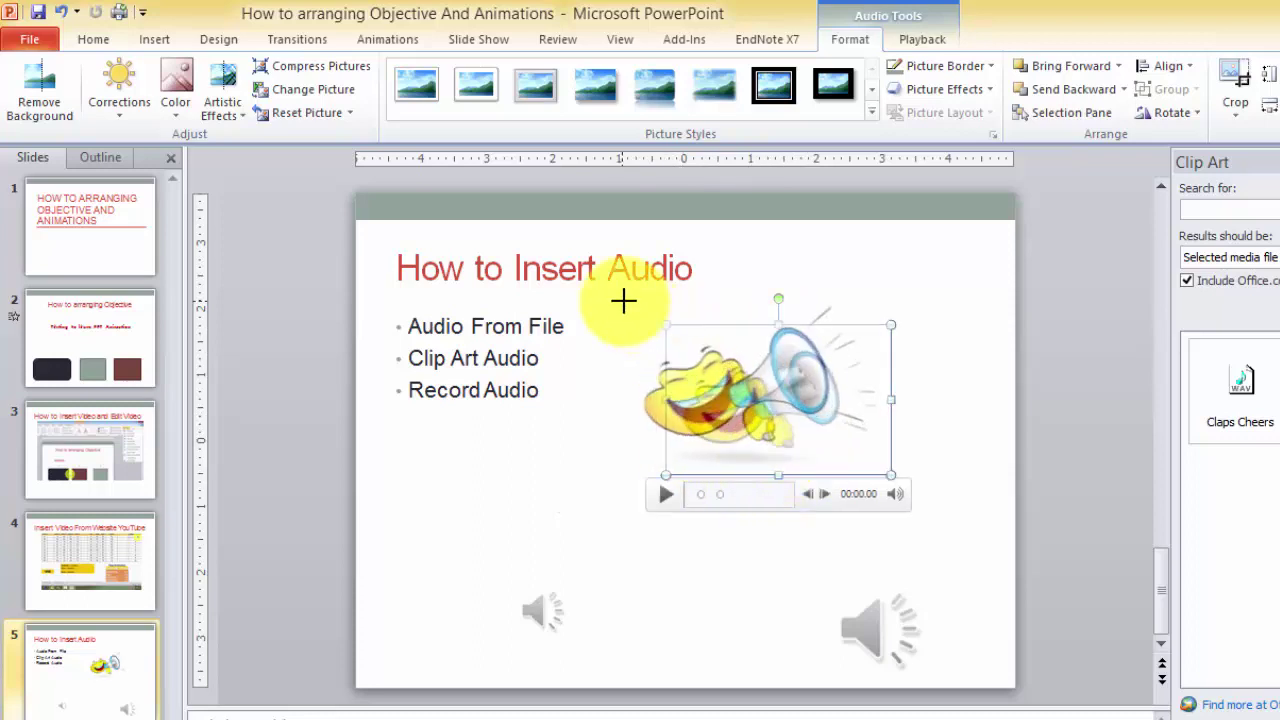
left_click(707, 610)
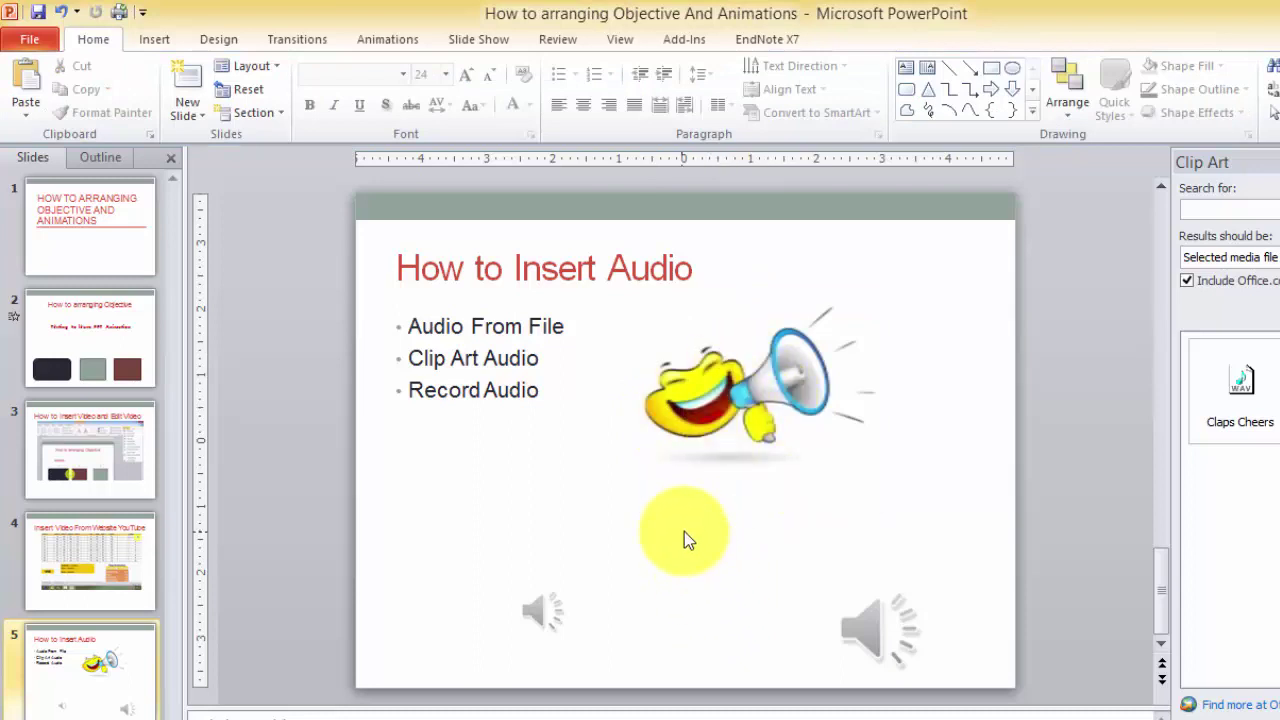
mouse_move(671, 398)
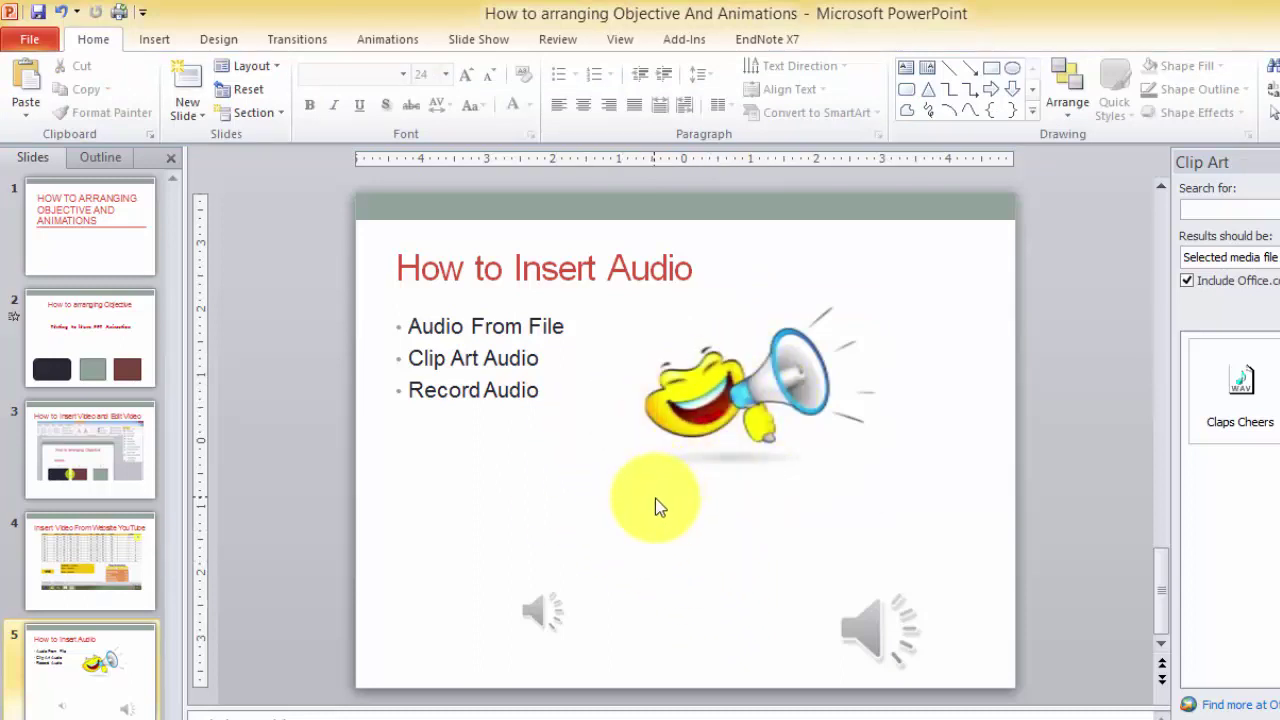
left_click(677, 425)
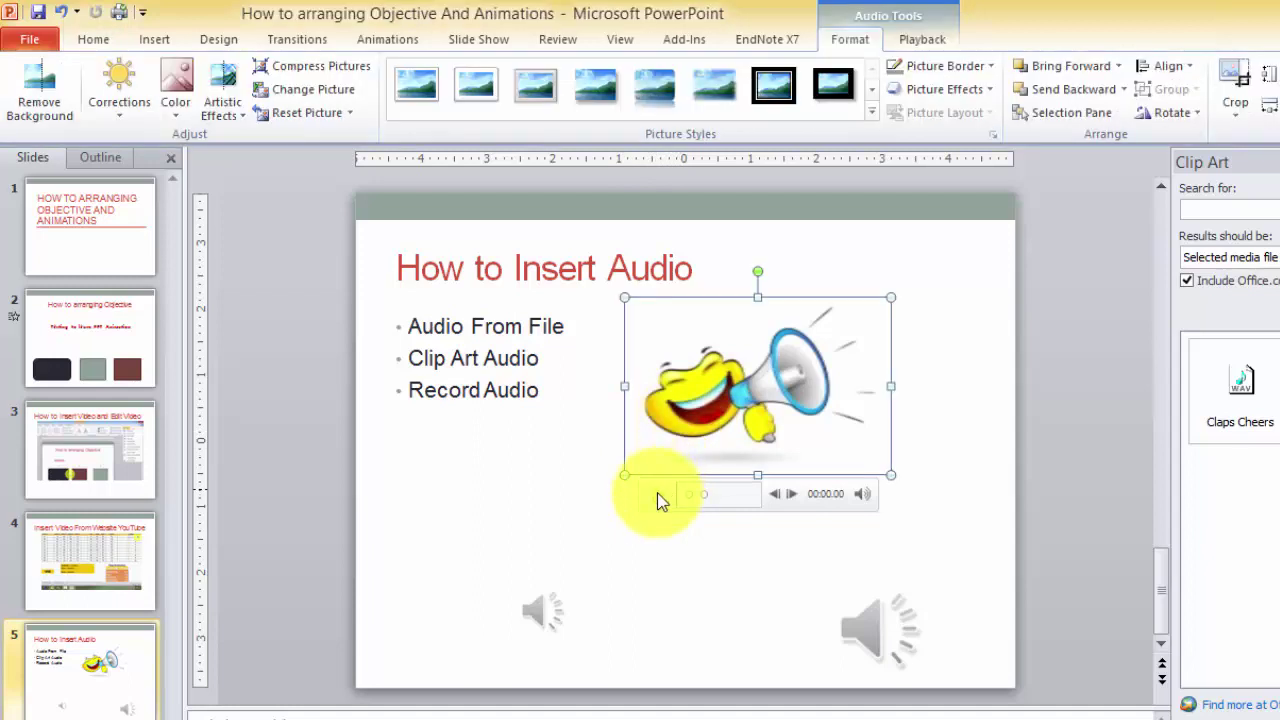
left_click(715, 557)
left_click(695, 487)
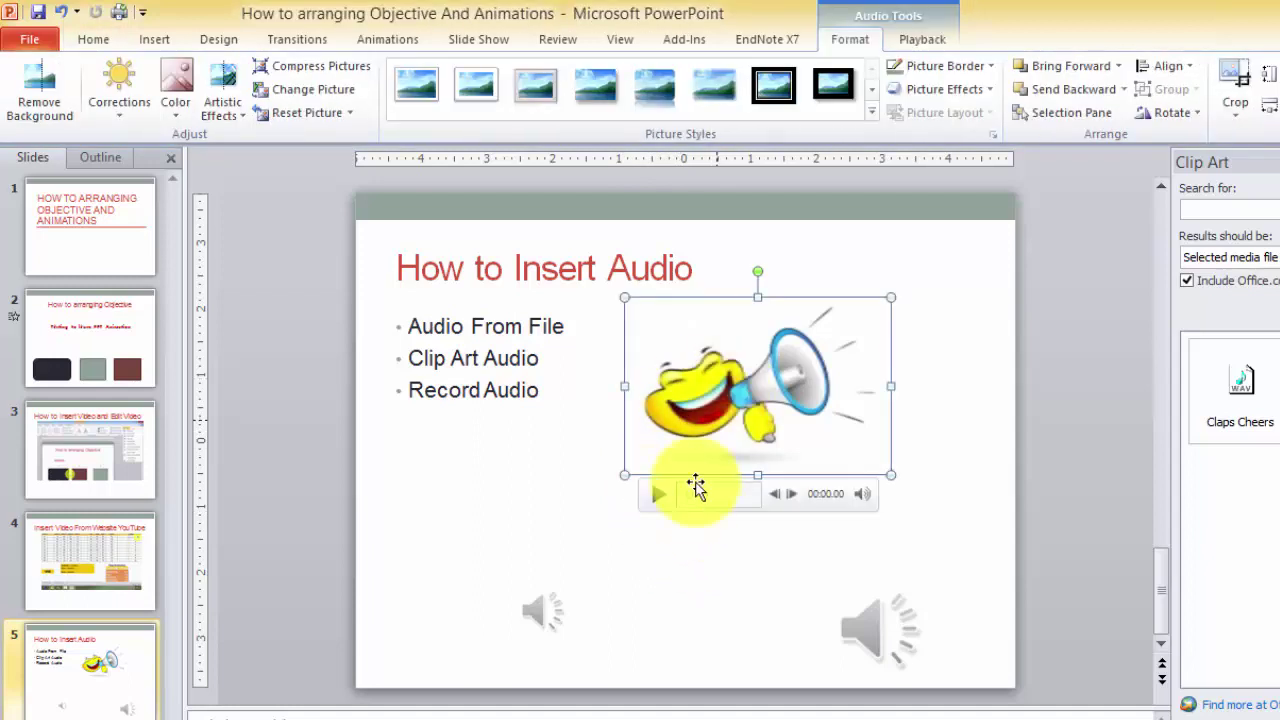
left_click(657, 499)
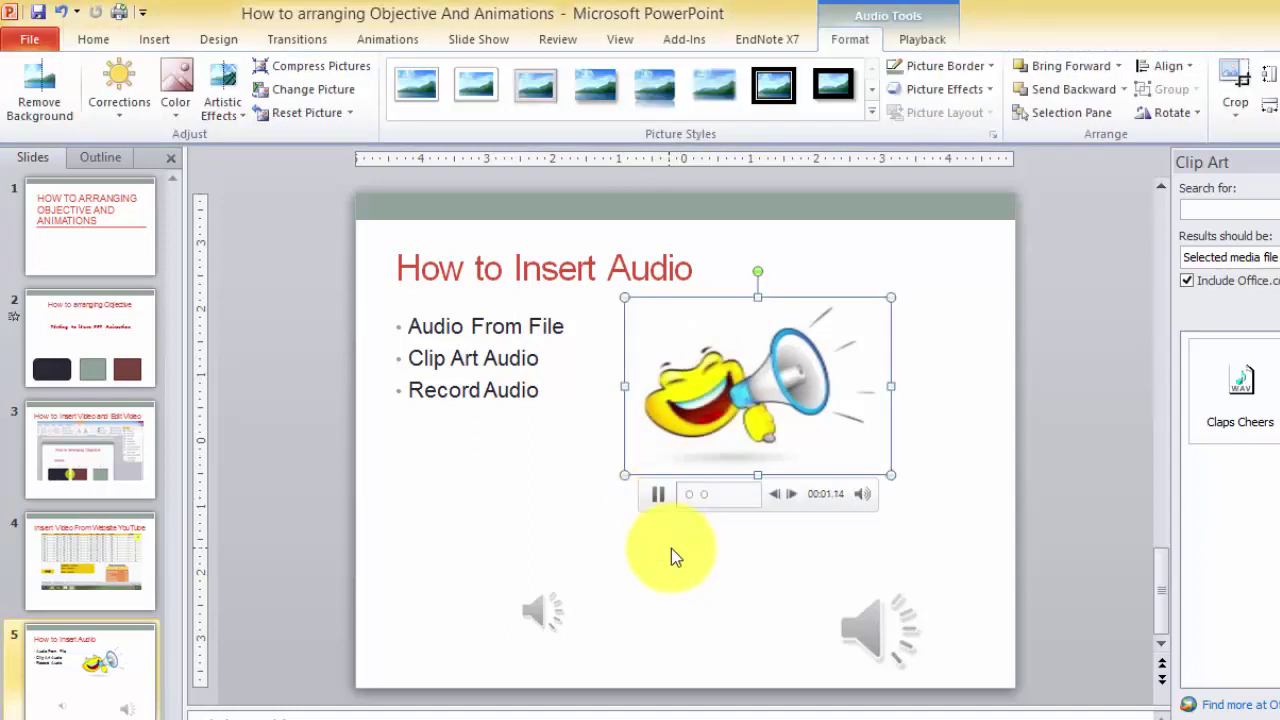
left_click(553, 513)
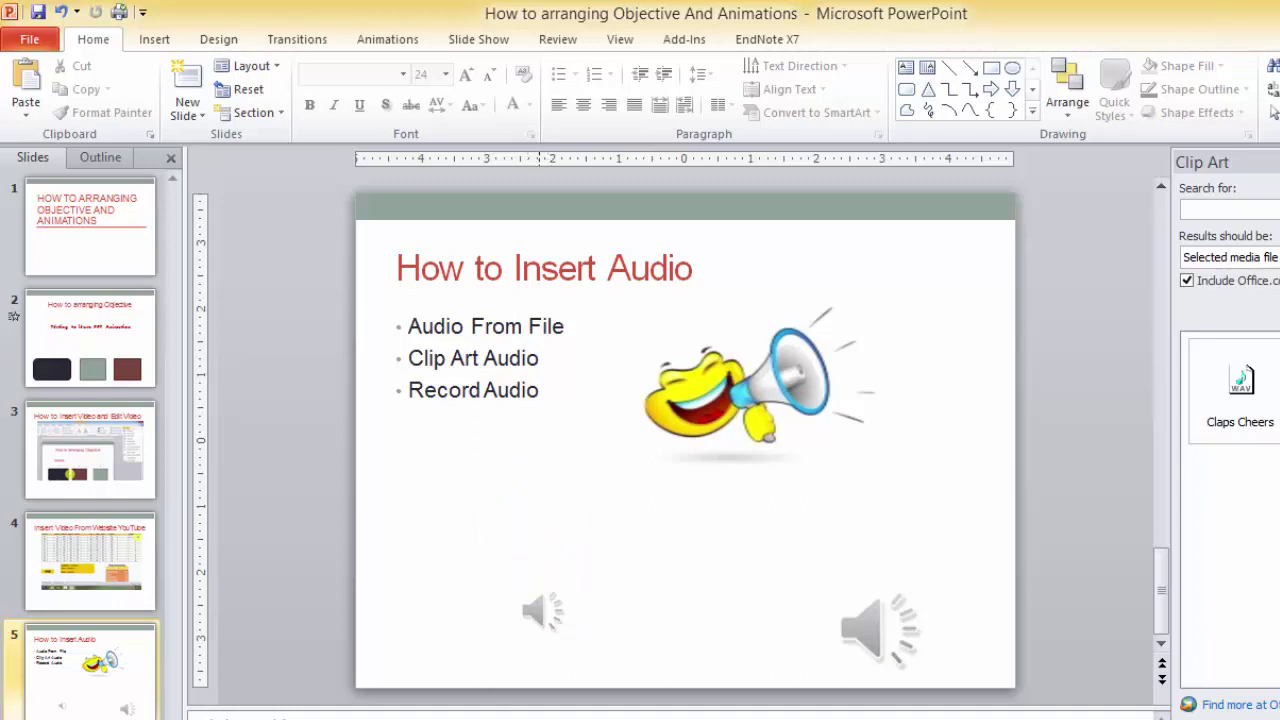
left_click(780, 712)
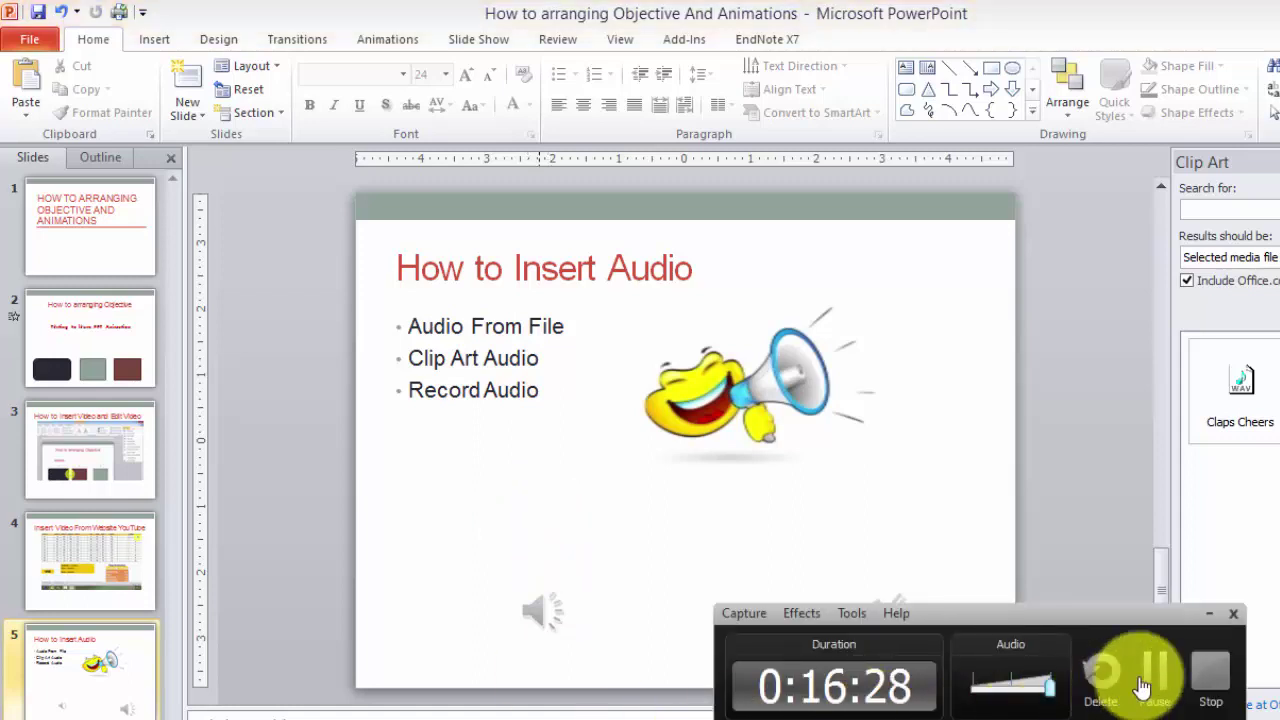